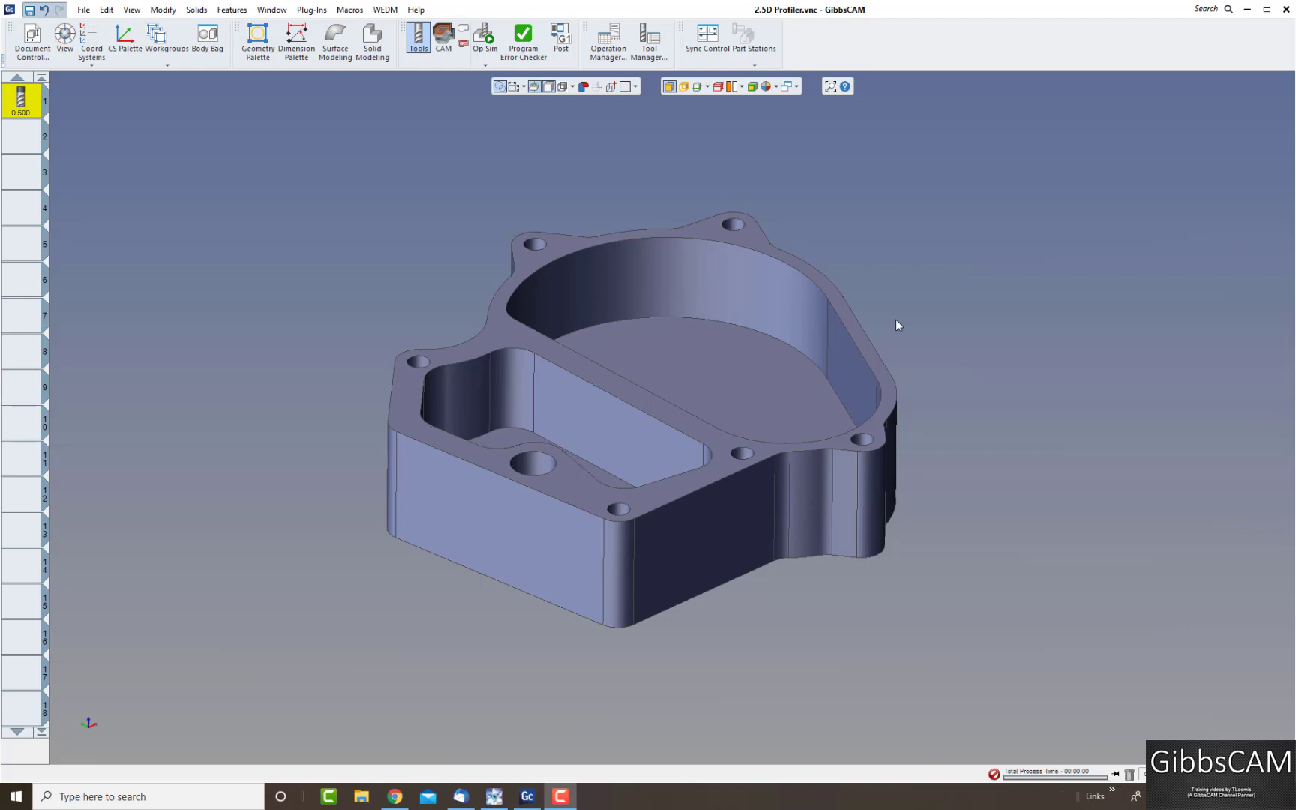
left_click(707, 90)
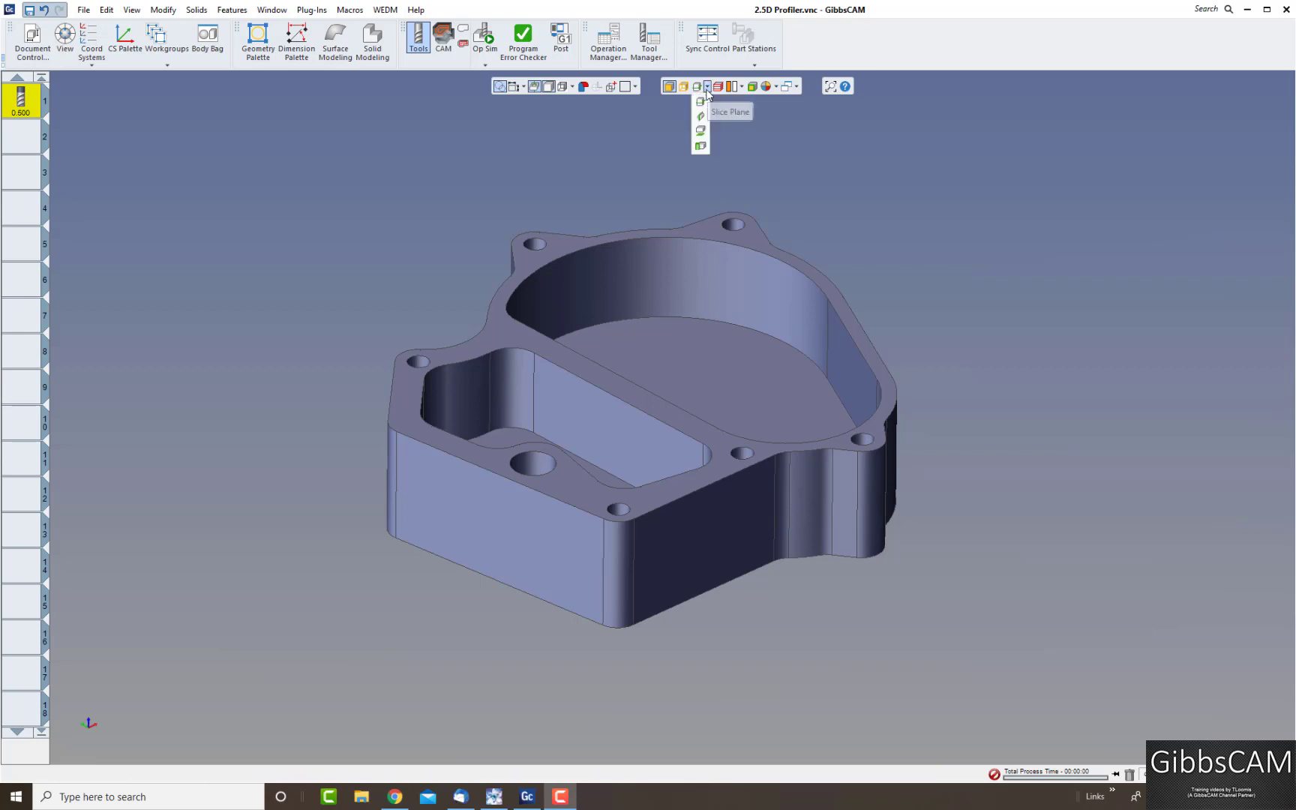
left_click(707, 89)
left_click(706, 88)
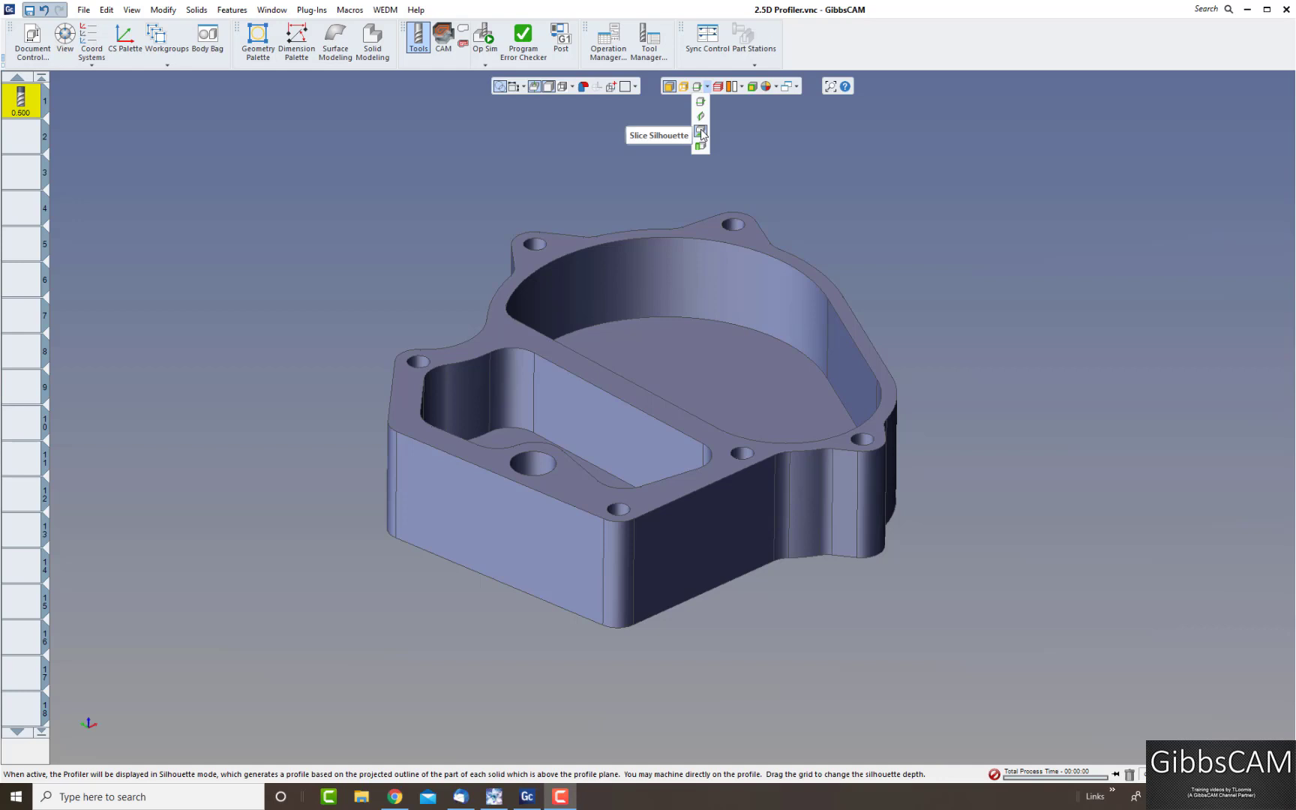
left_click(770, 121)
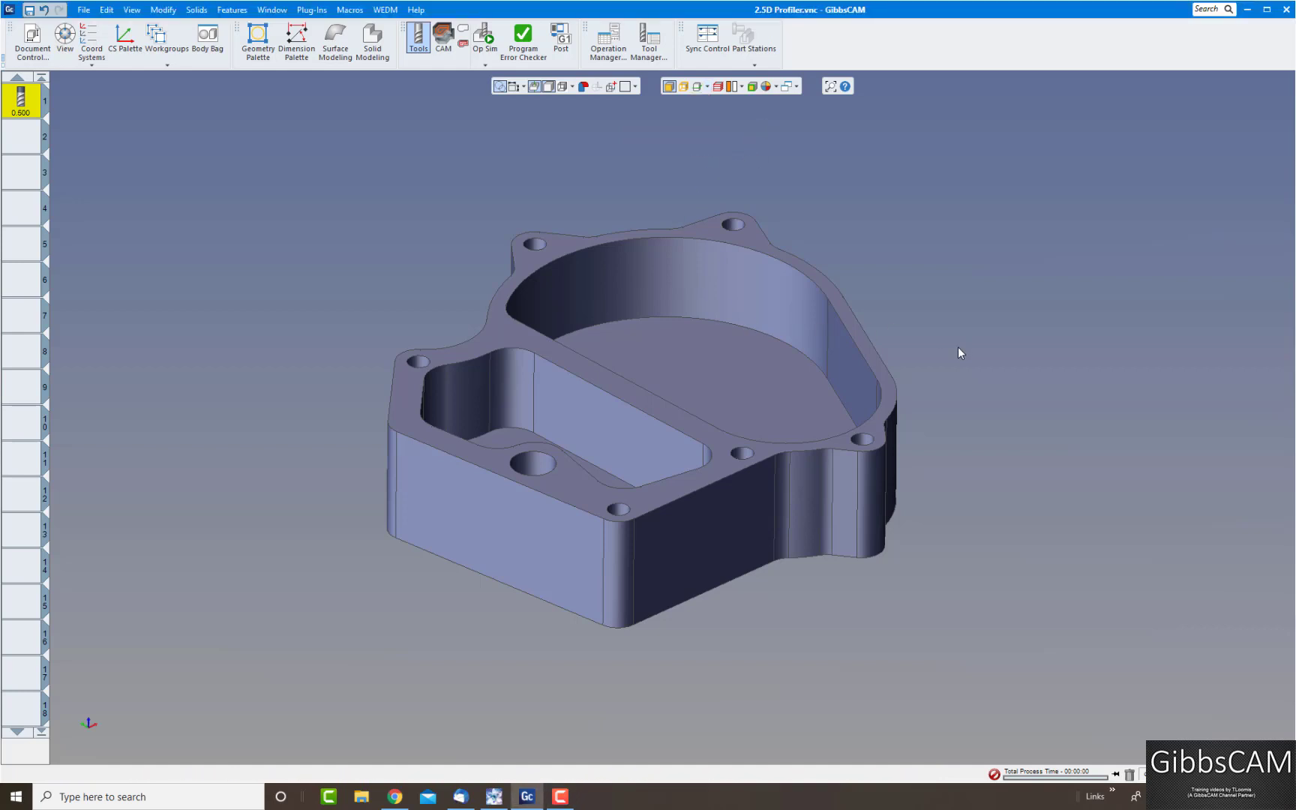
Examine the housing model's top face, pockets, holes and outer walls from several angles.
key("Up")
key("Up")
key("Up")
key("Up")
key("Up")
key("Up")
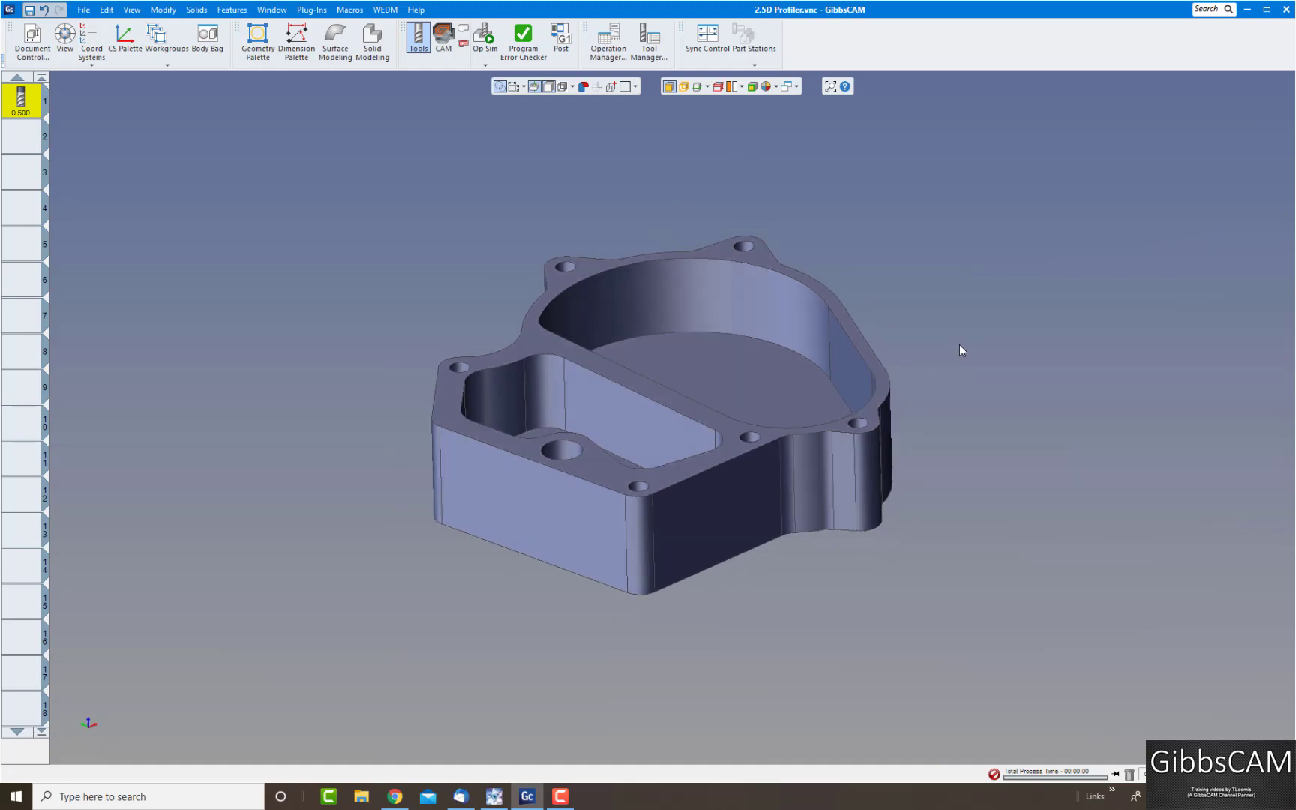
key("Down")
key("Down")
key("Down")
key("Down")
key("Down")
key("Down")
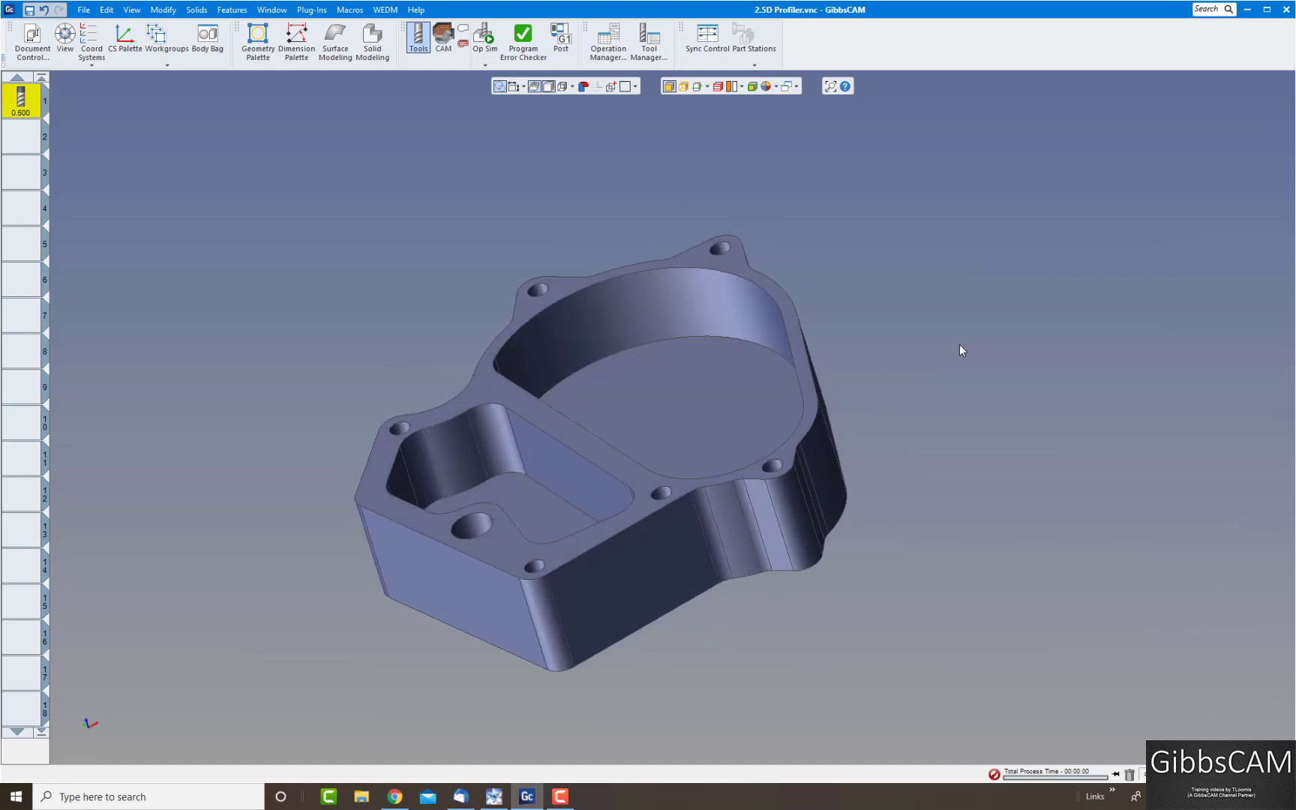
key("Left")
key("Left")
key("Left")
key("Left")
key("Left")
key("Left")
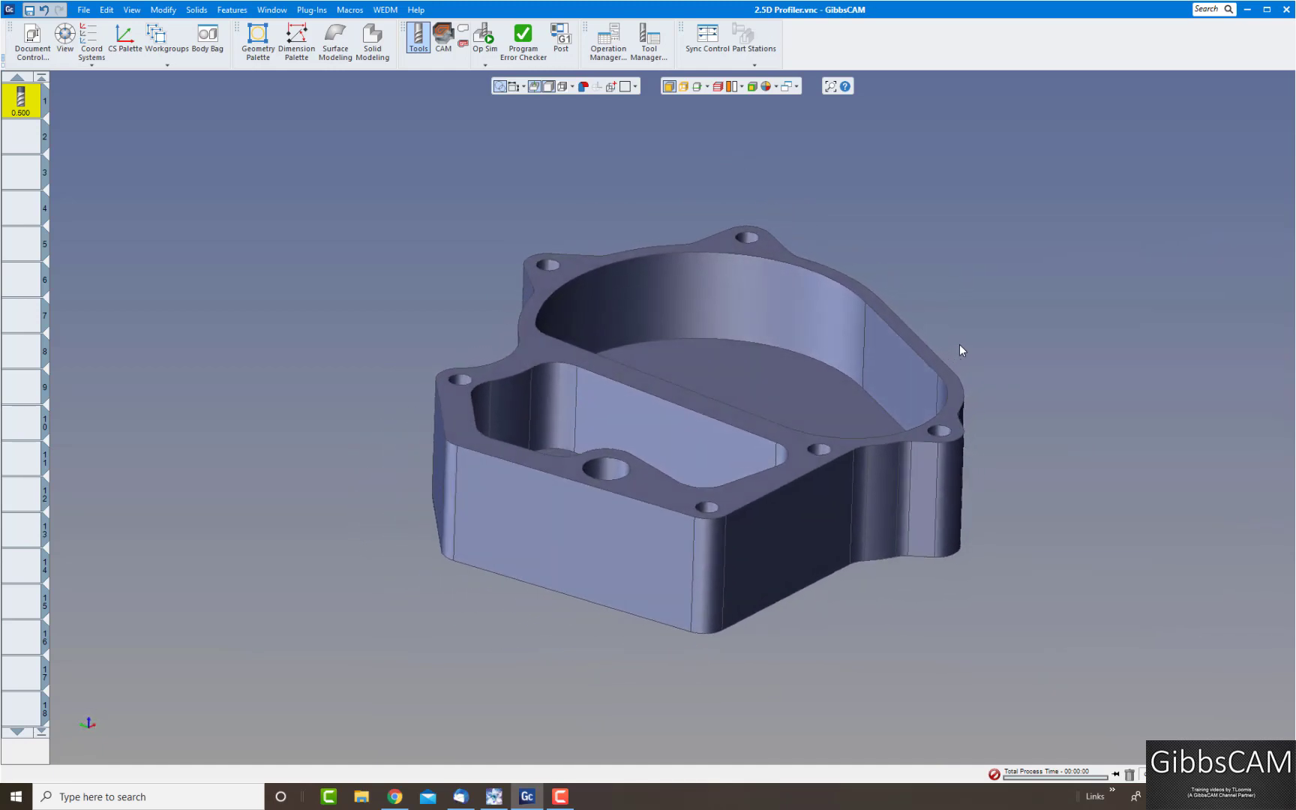
key("Right")
key("Right")
key("Right")
key("Right")
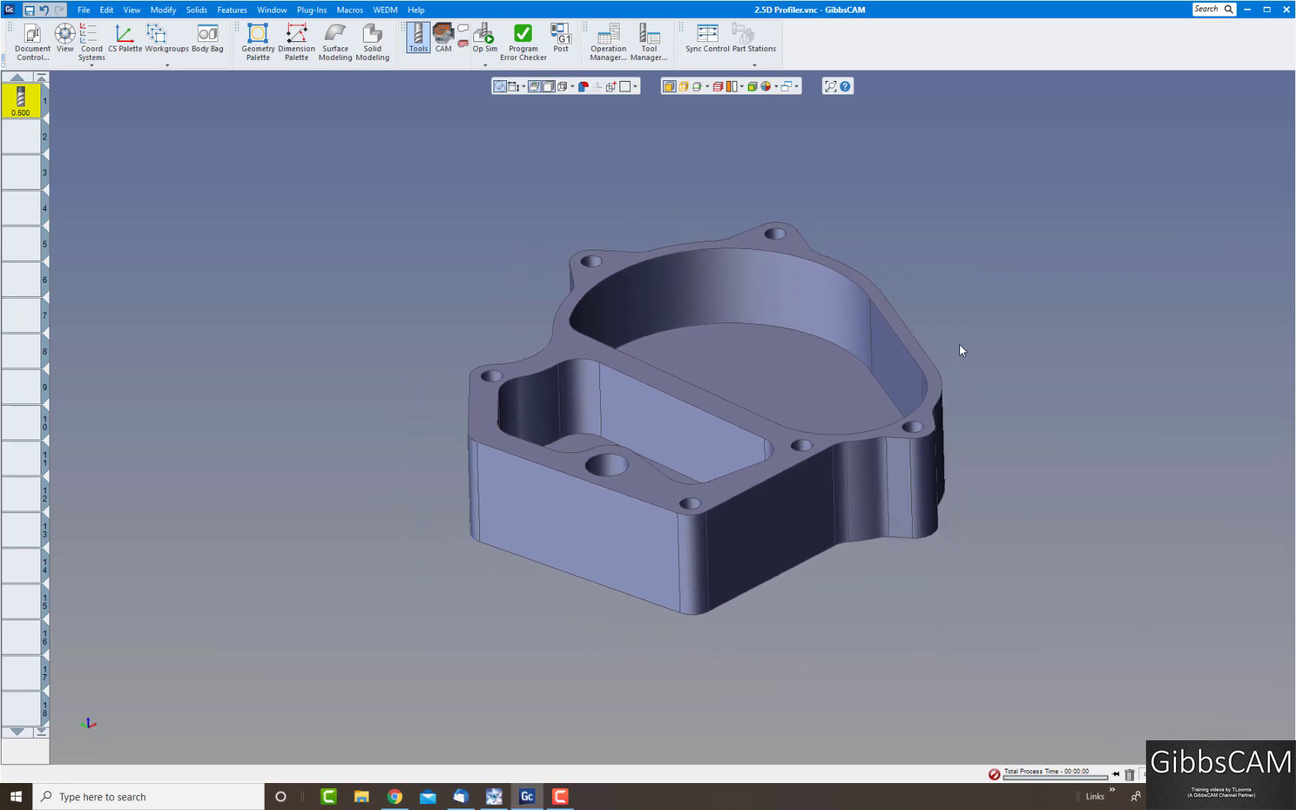
left_click(772, 248)
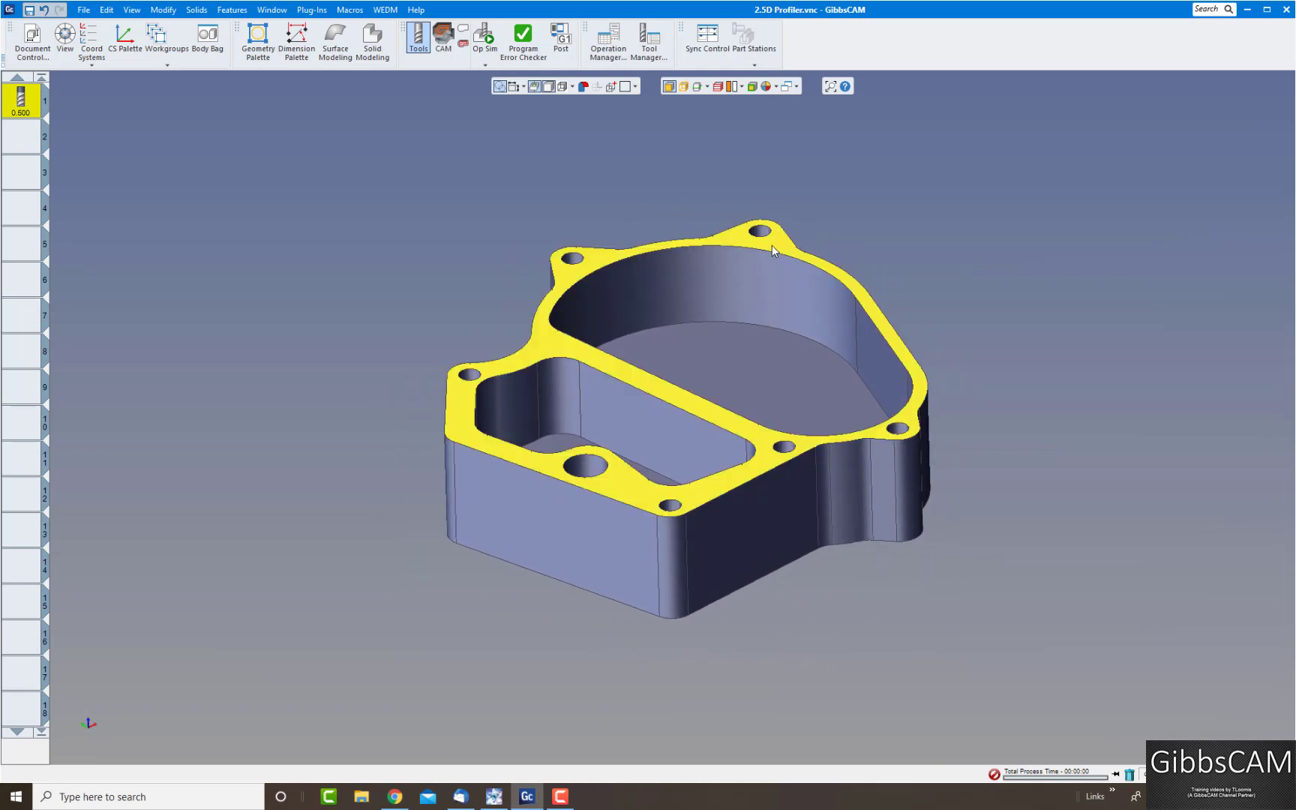
left_click(923, 227)
scroll(923, 226, "down", 1)
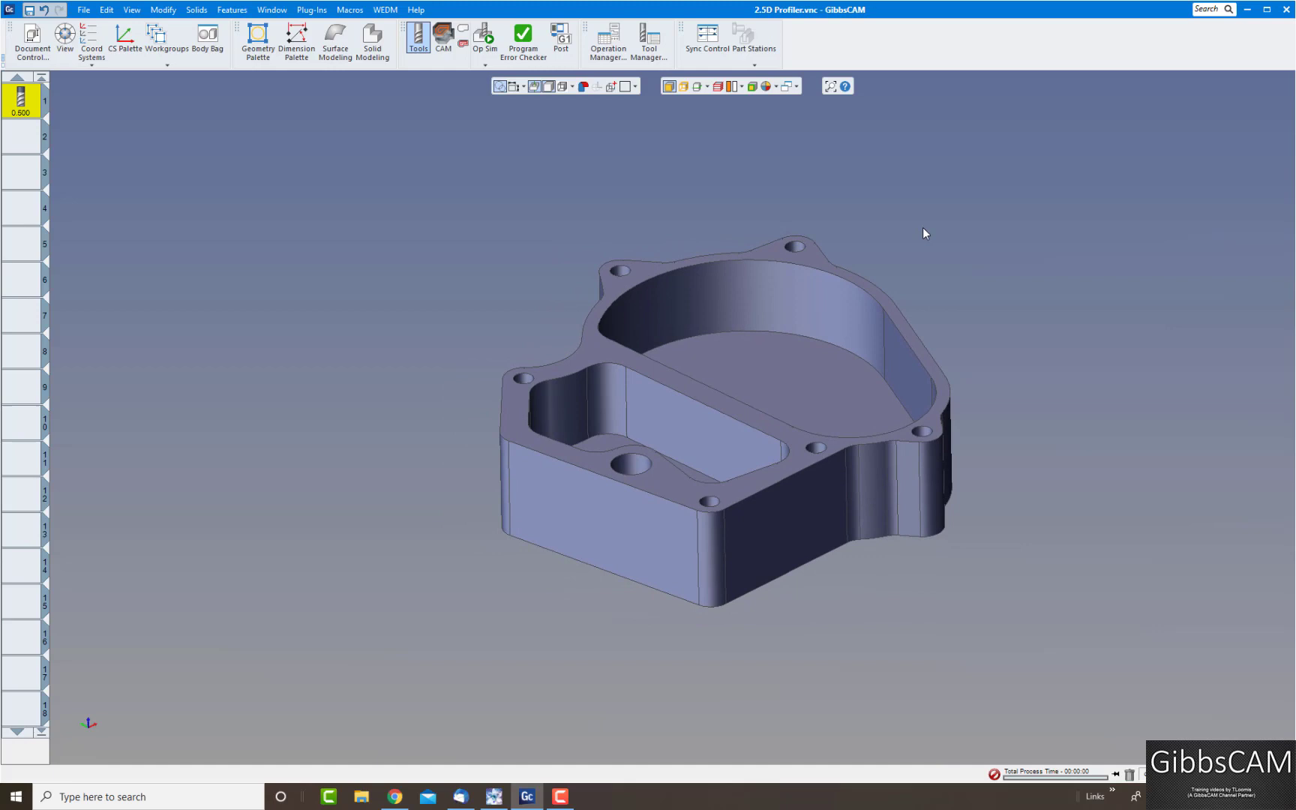
scroll(922, 226, "up", 1)
scroll(953, 308, "down", 1)
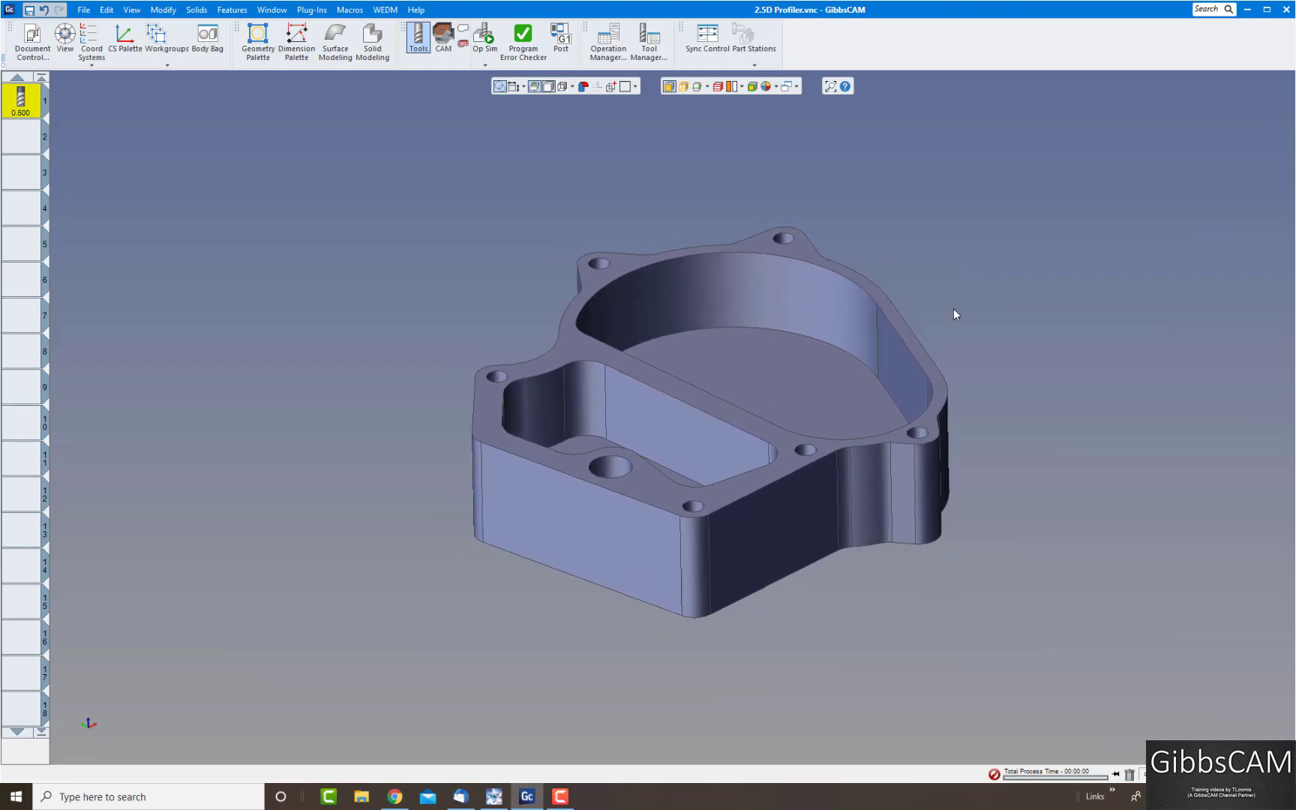
scroll(953, 308, "up", 1)
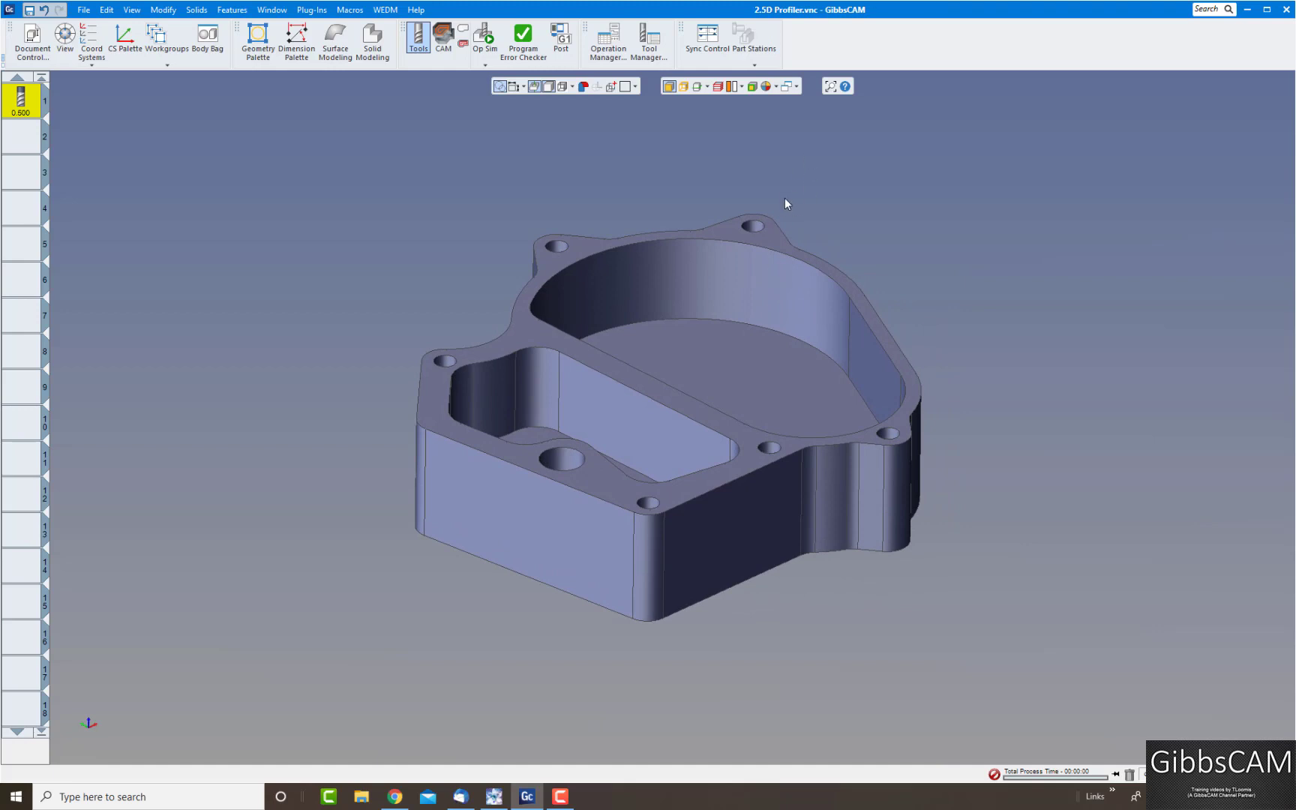
Turn on the Profiler in Slice Plane mode and shift the slice grid through the part.
left_click(709, 87)
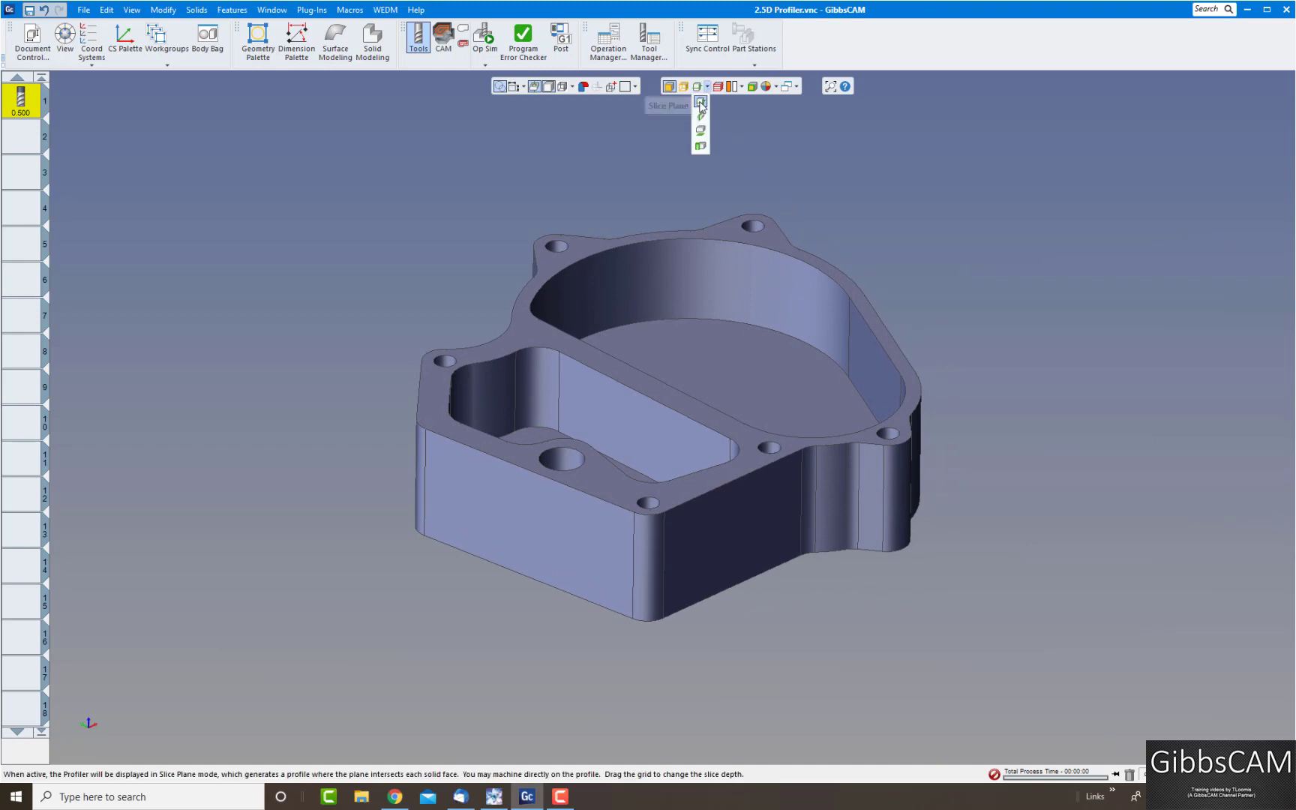
left_click(700, 102)
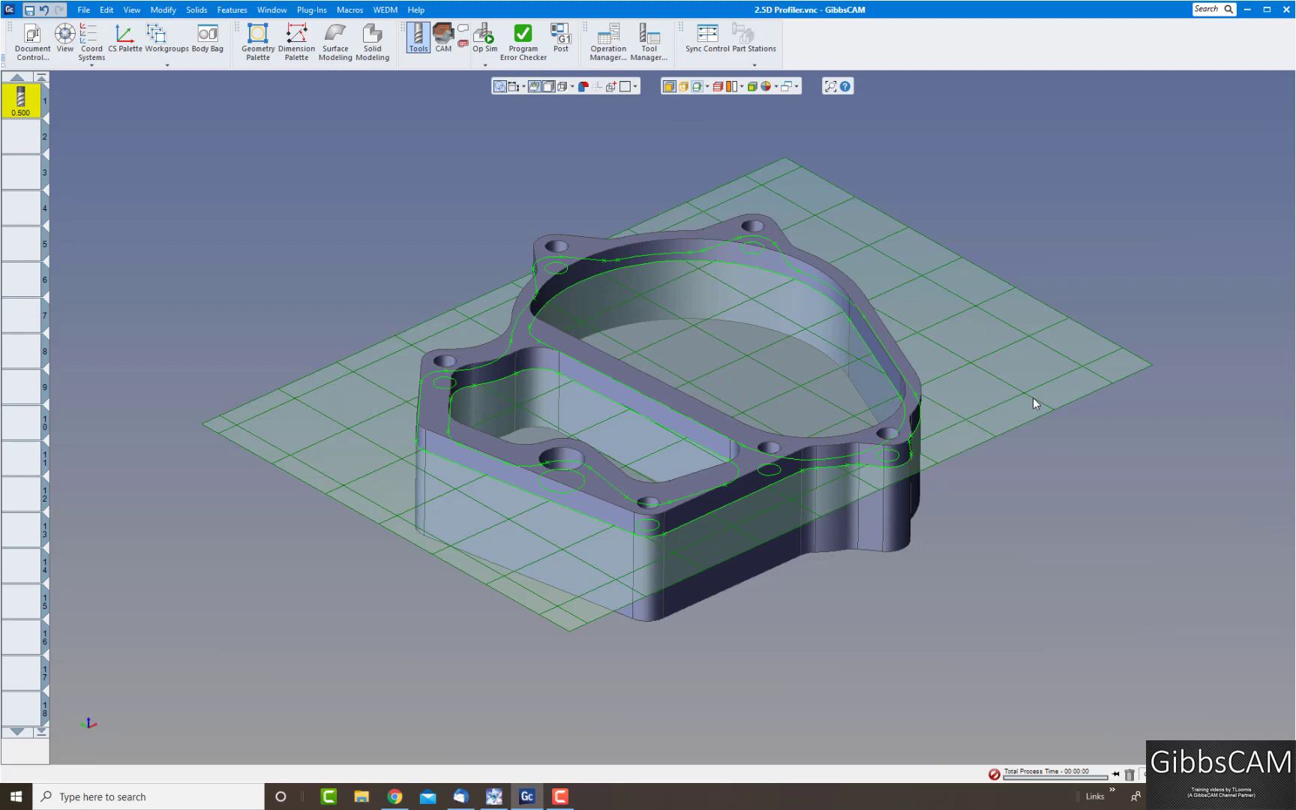
left_click_drag(1019, 391, 947, 389)
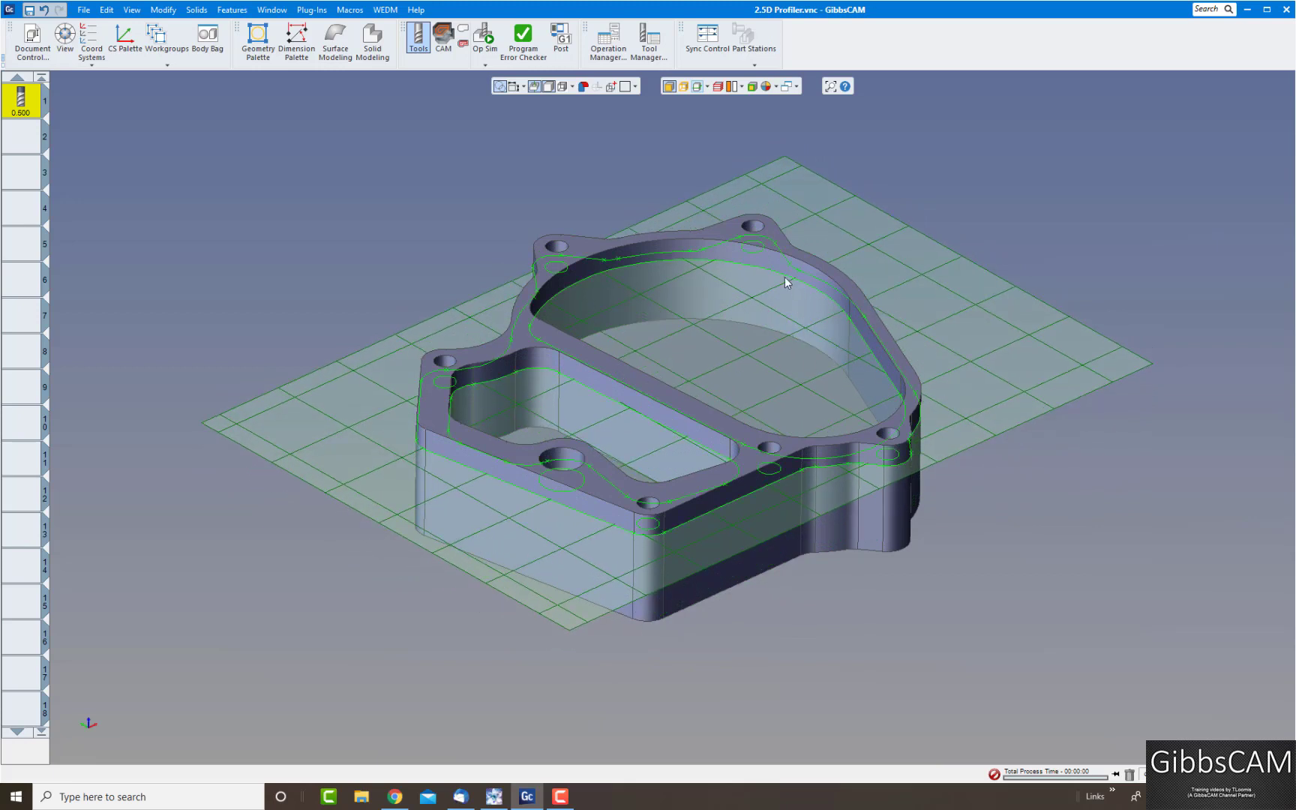
Set the profiler depth to -0.25 and move the depth dialog clear of the part.
right_click(870, 245)
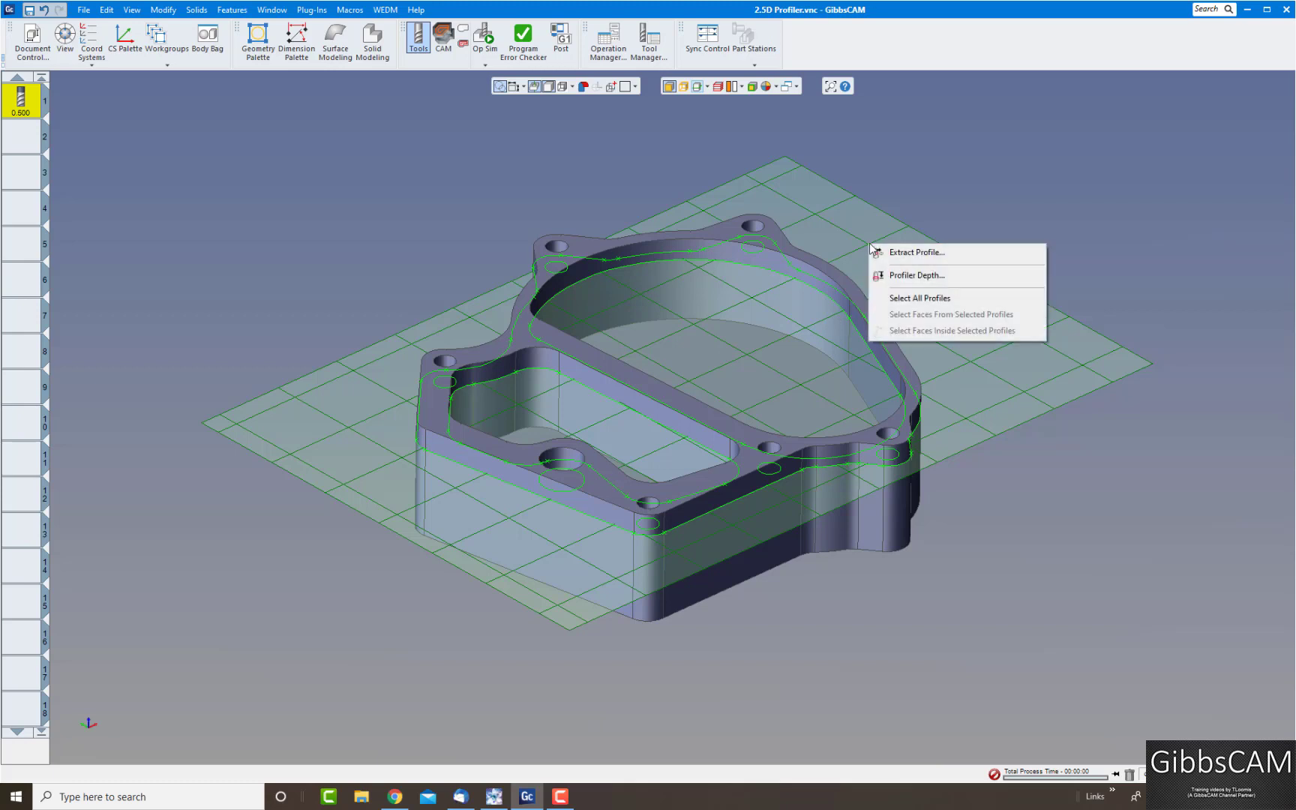
left_click(908, 276)
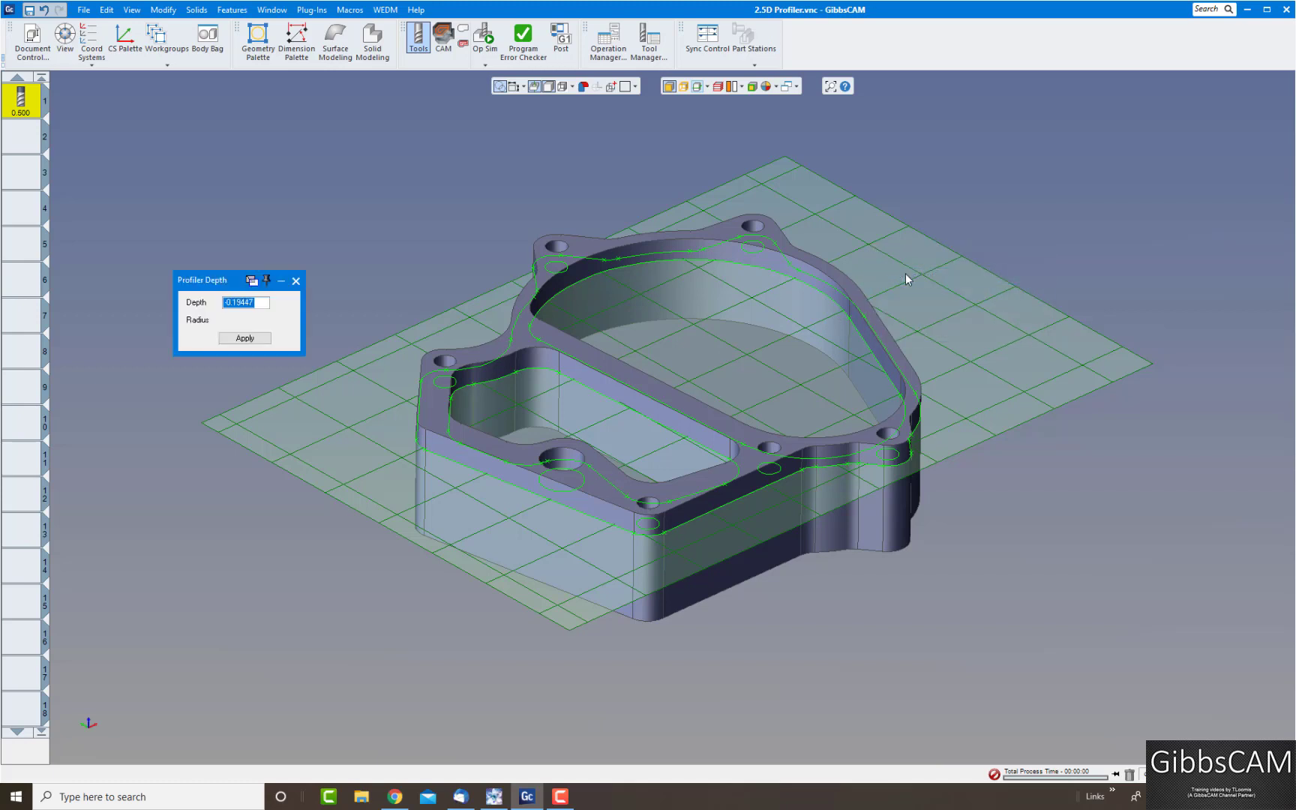
left_click(699, 351)
left_click(259, 339)
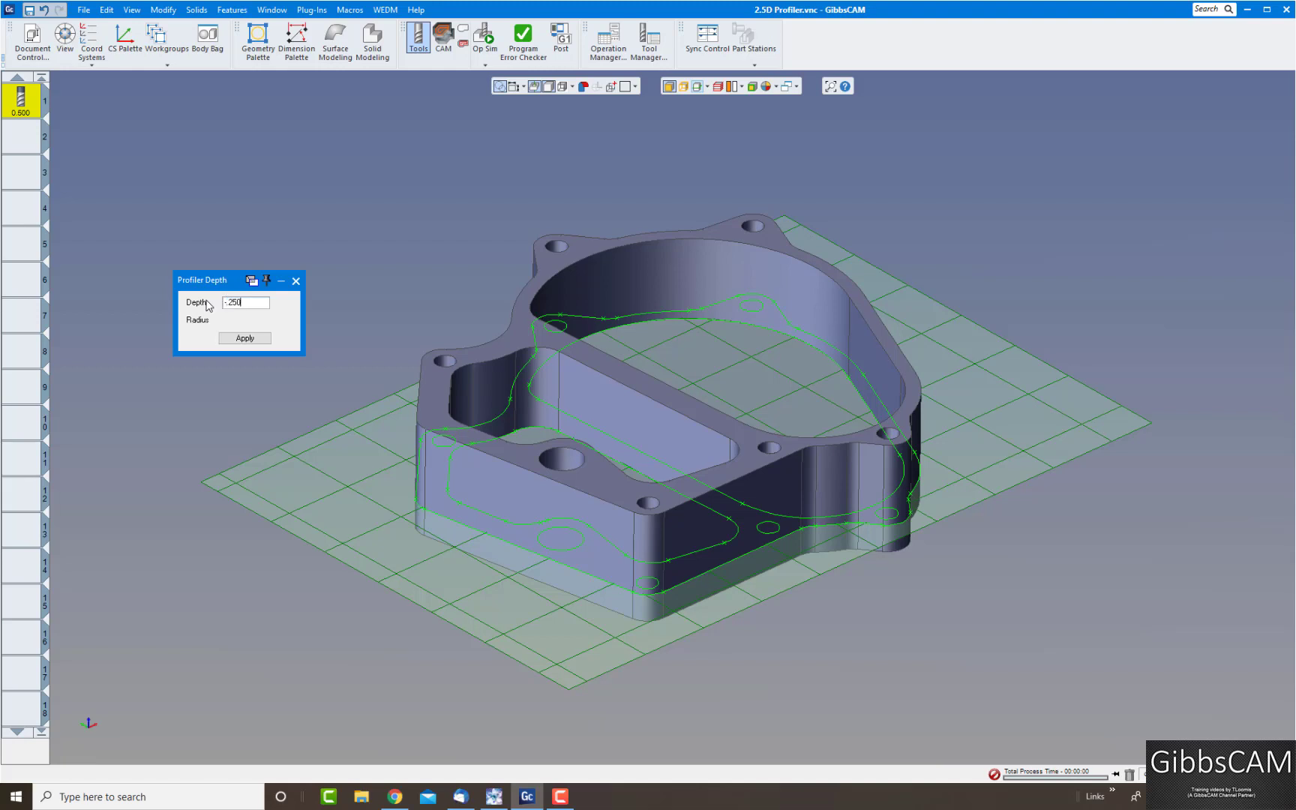
left_click(251, 340)
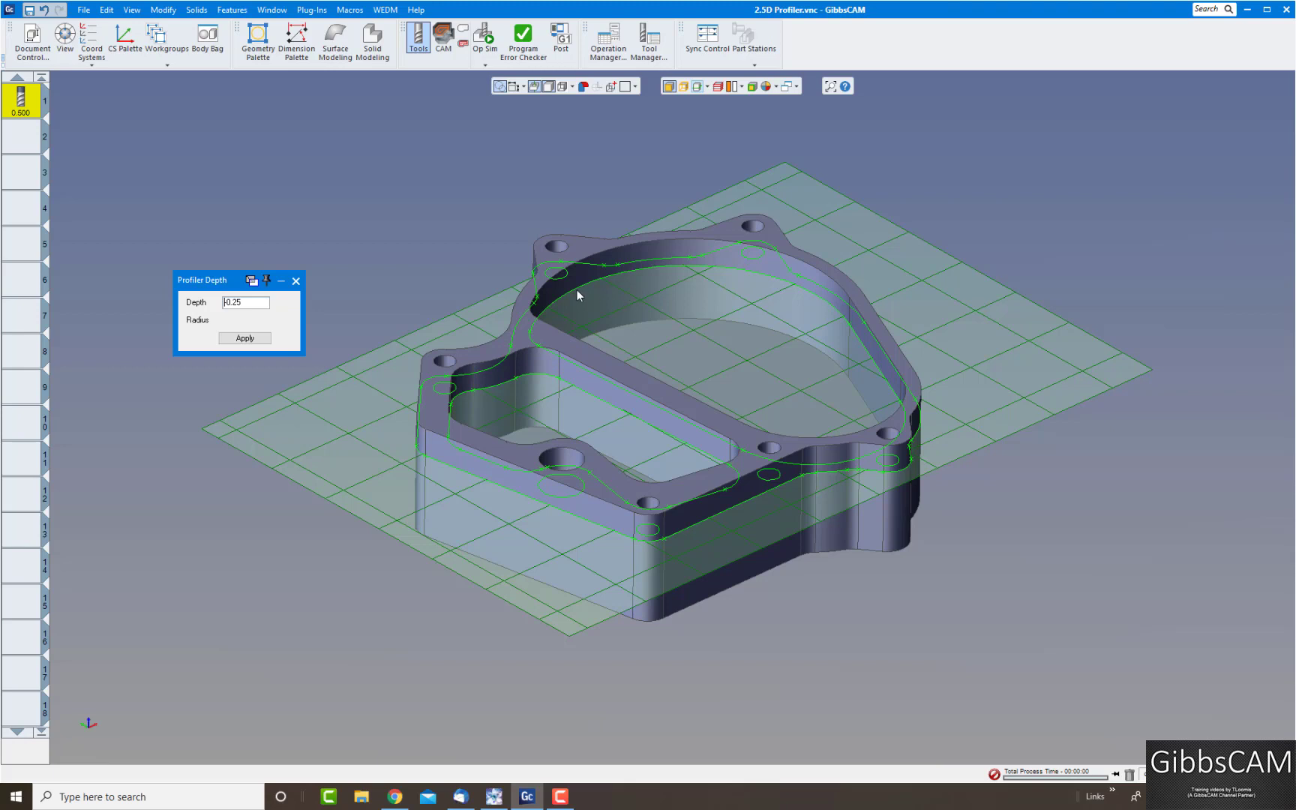
left_click_drag(225, 283, 232, 199)
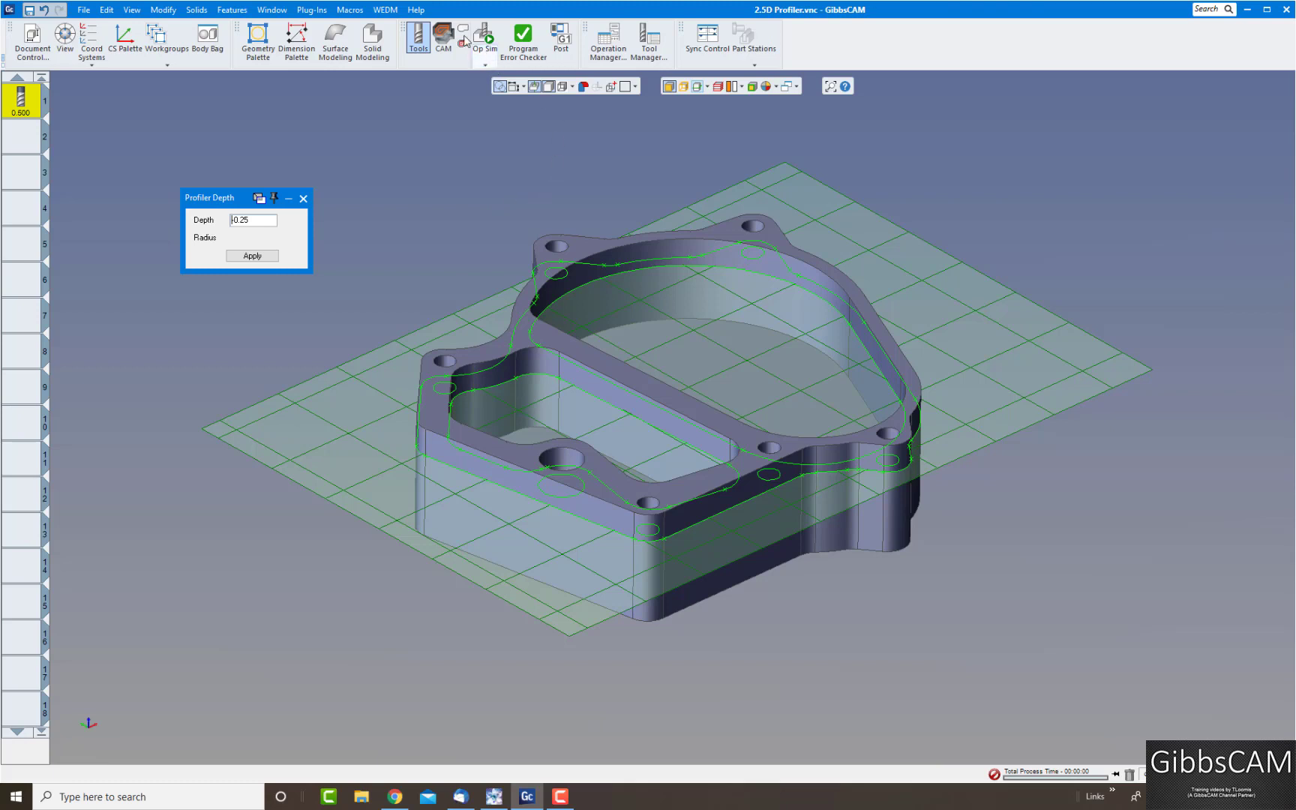
Delete the existing machining operation and create a new contour operation along the large rounded pocket's slice profile.
left_click(443, 39)
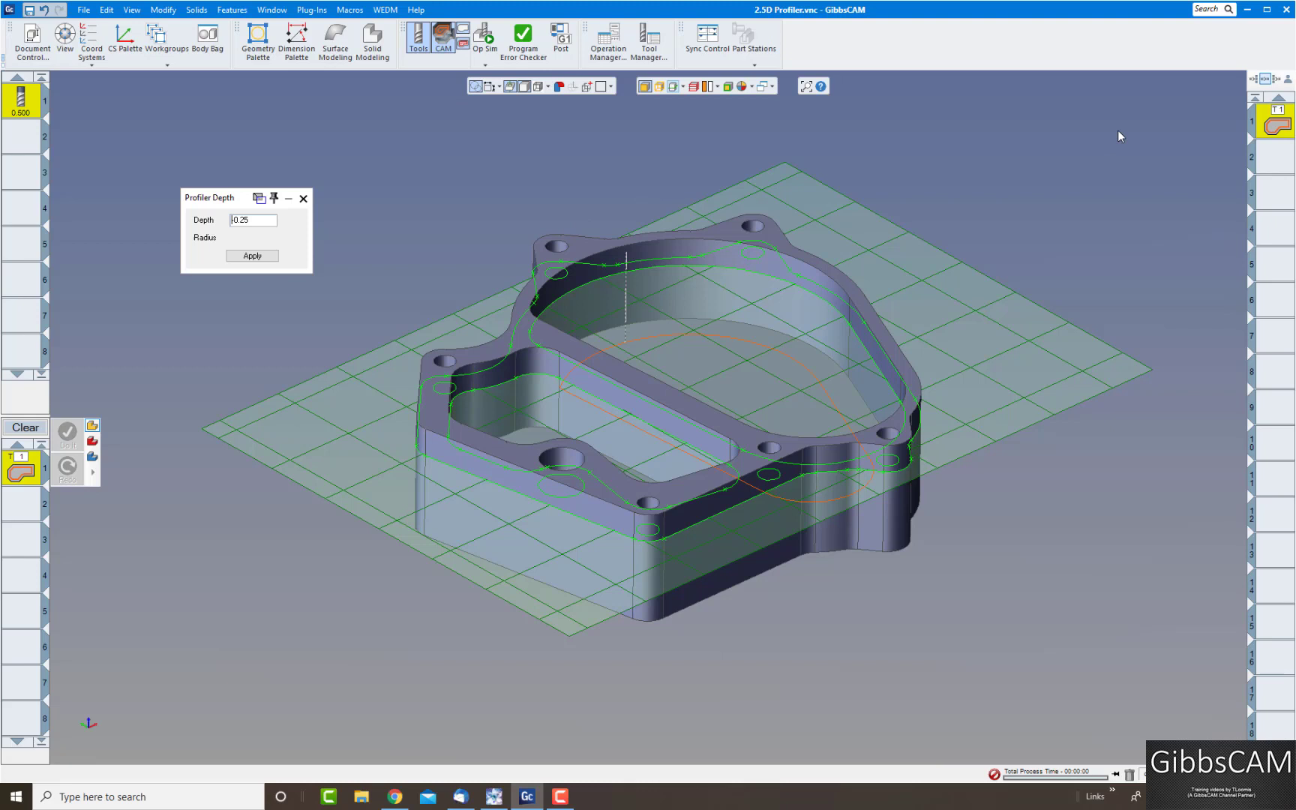
key("Delete")
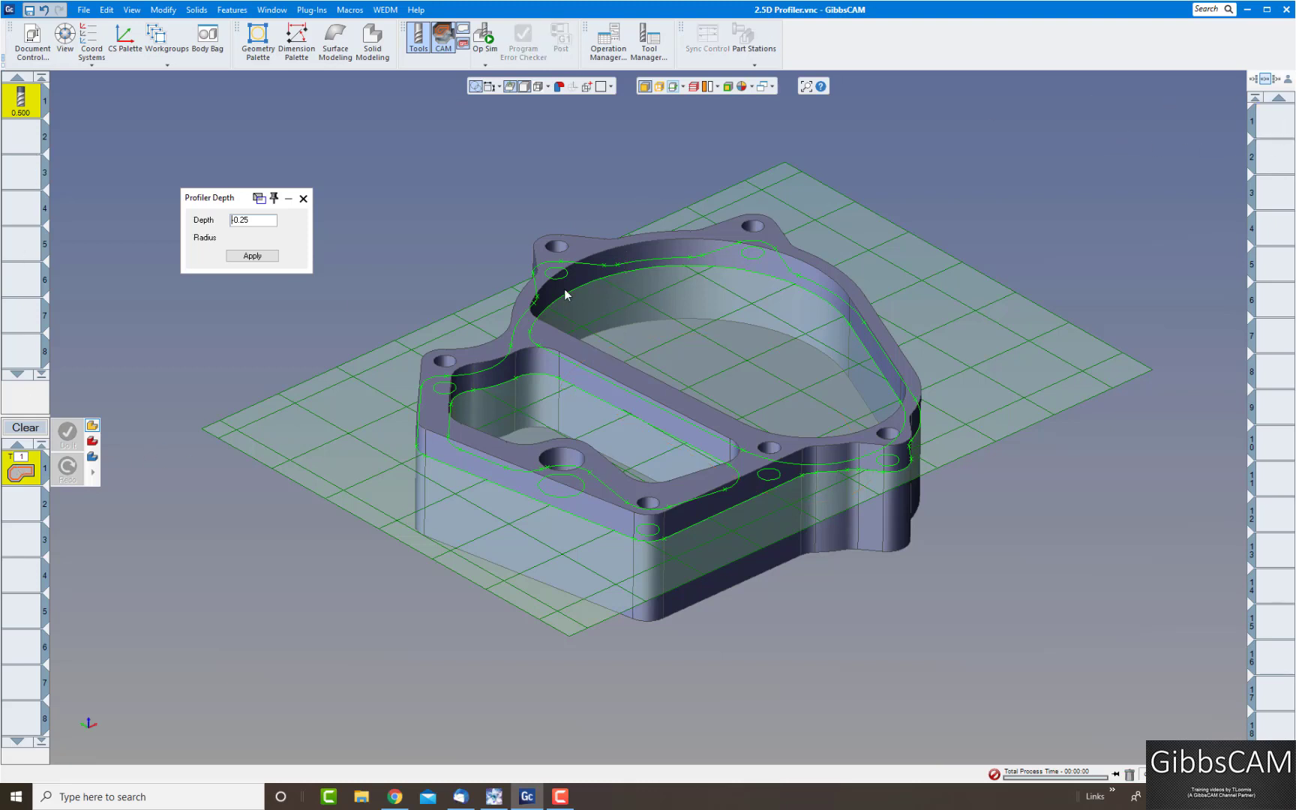
left_click(614, 273)
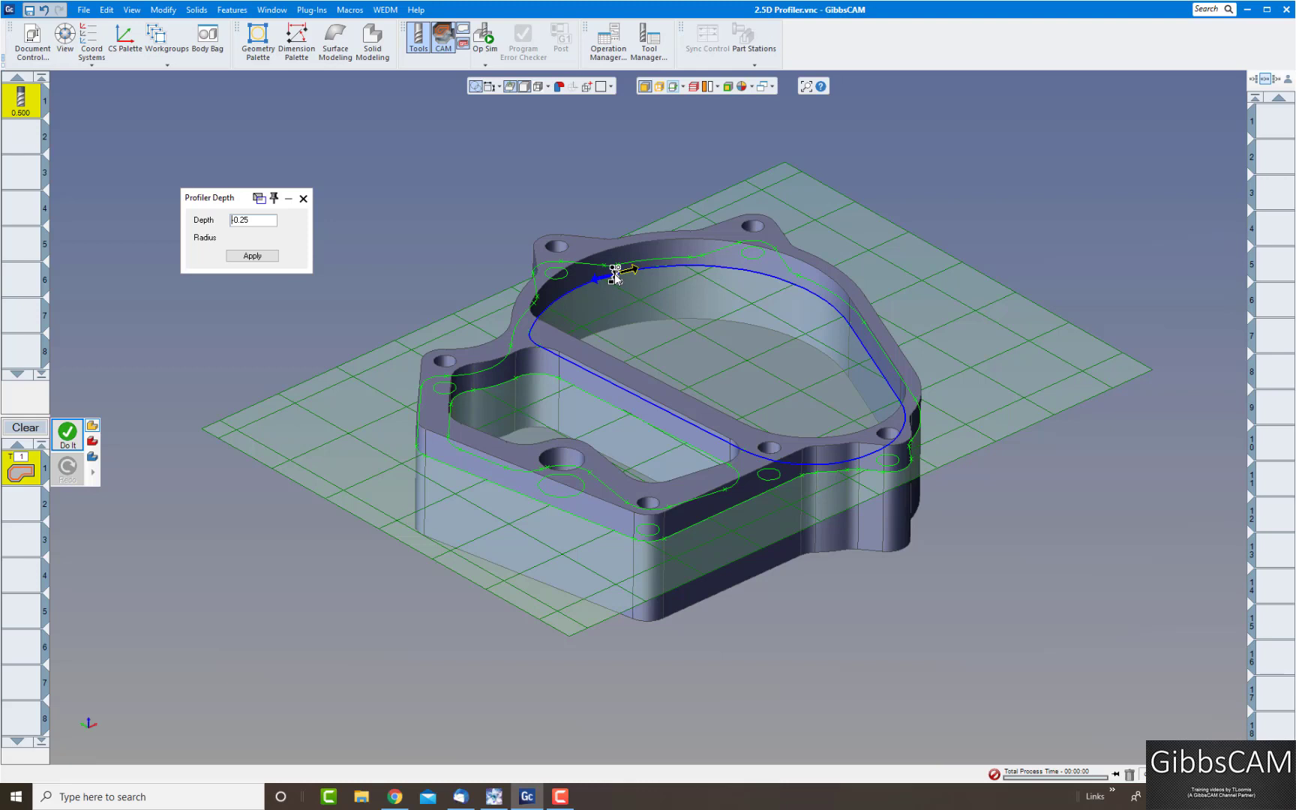
left_click(67, 435)
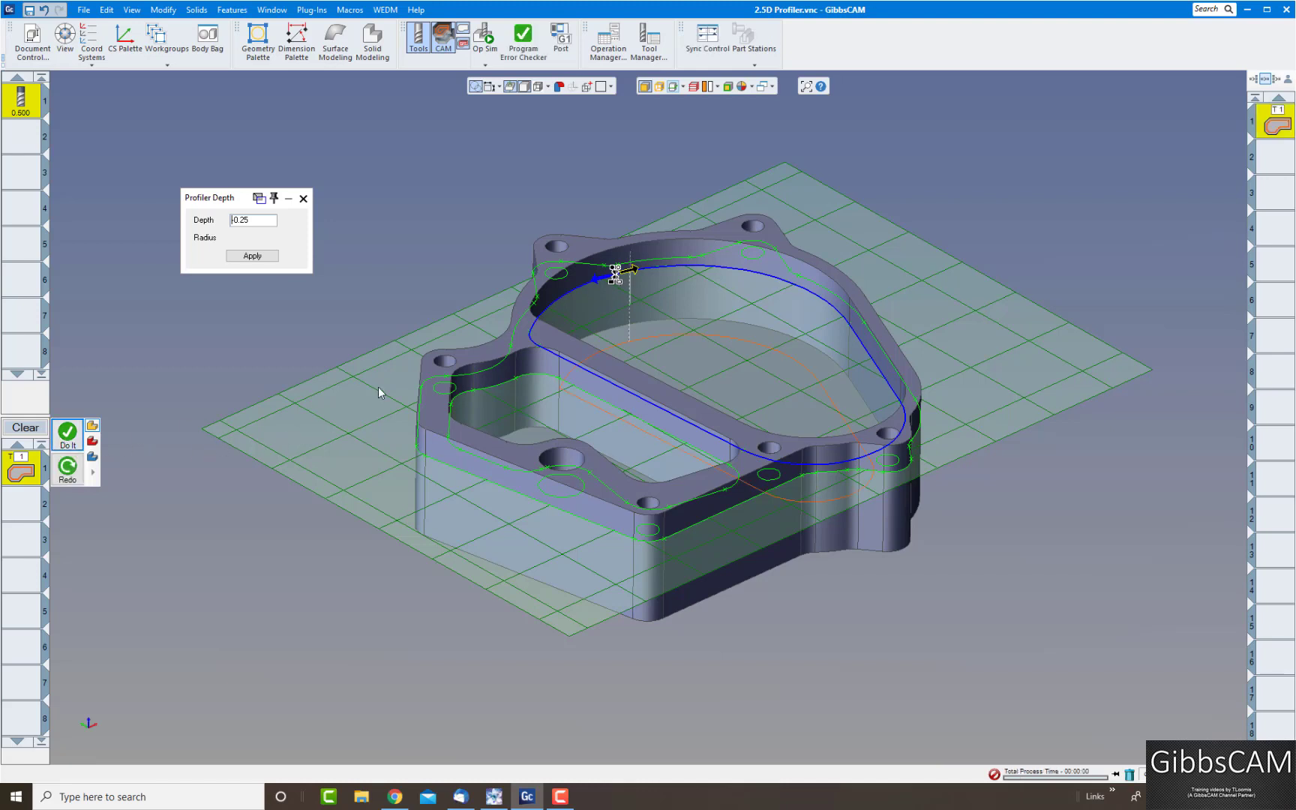
Create a contour operation along the part's outer slice profile, then leave machining mode and clear the selection.
left_click(457, 471)
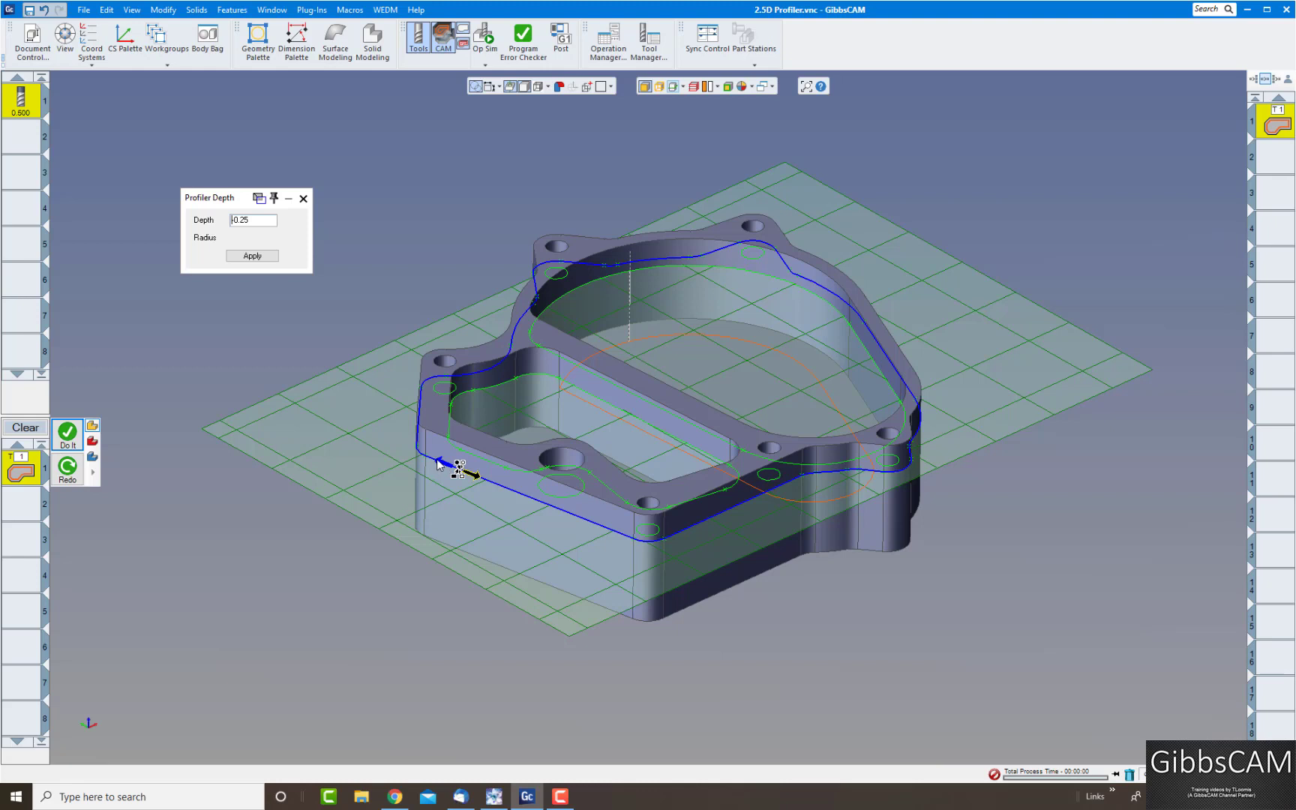
left_click(67, 433)
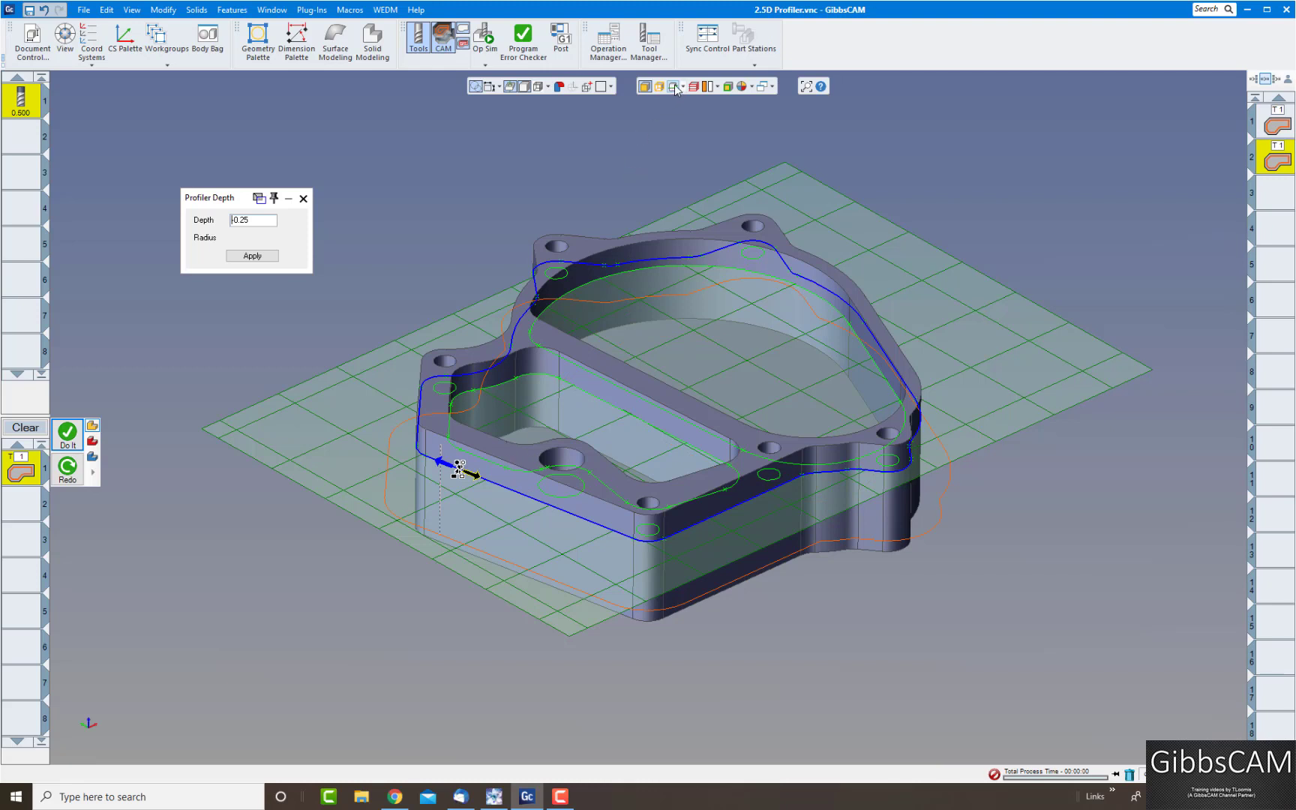
left_click(442, 41)
left_click(427, 295)
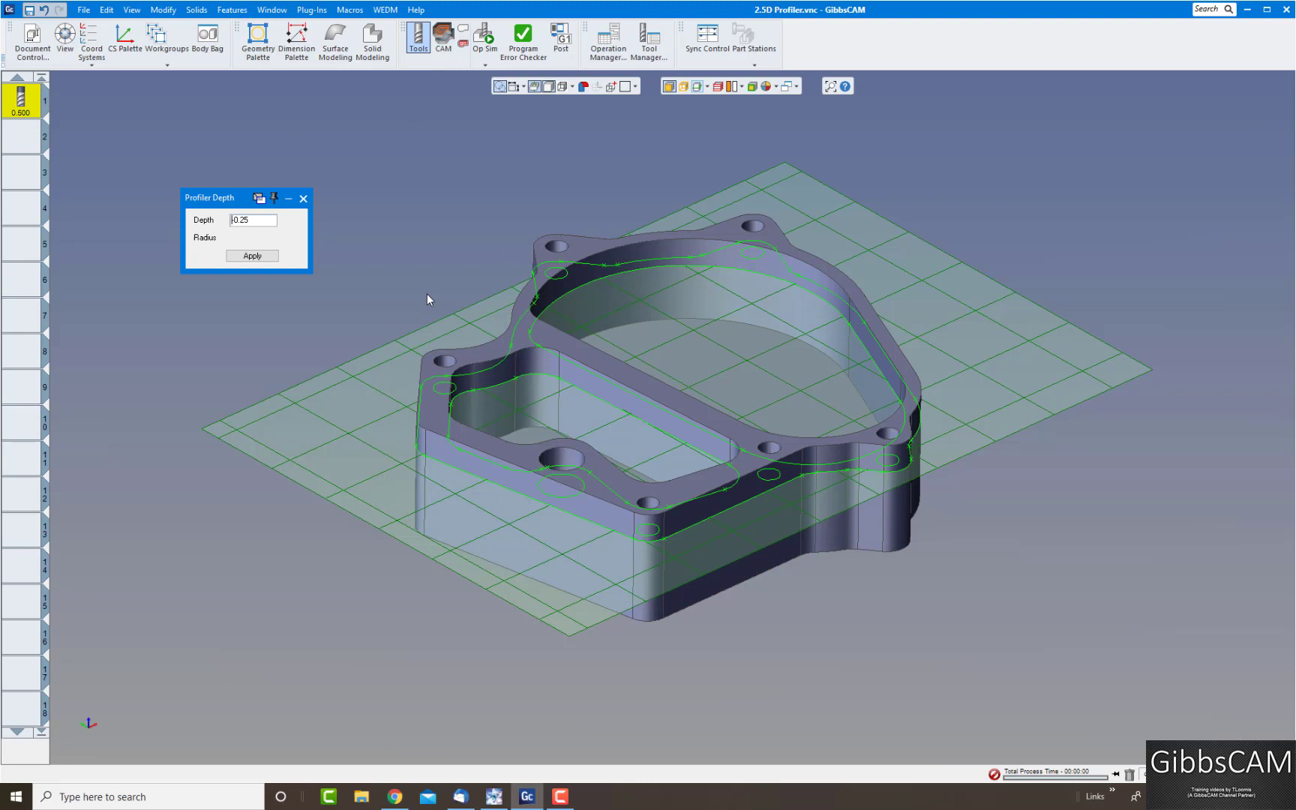
Extract the part's outer slice profile as geometry.
left_click(487, 367)
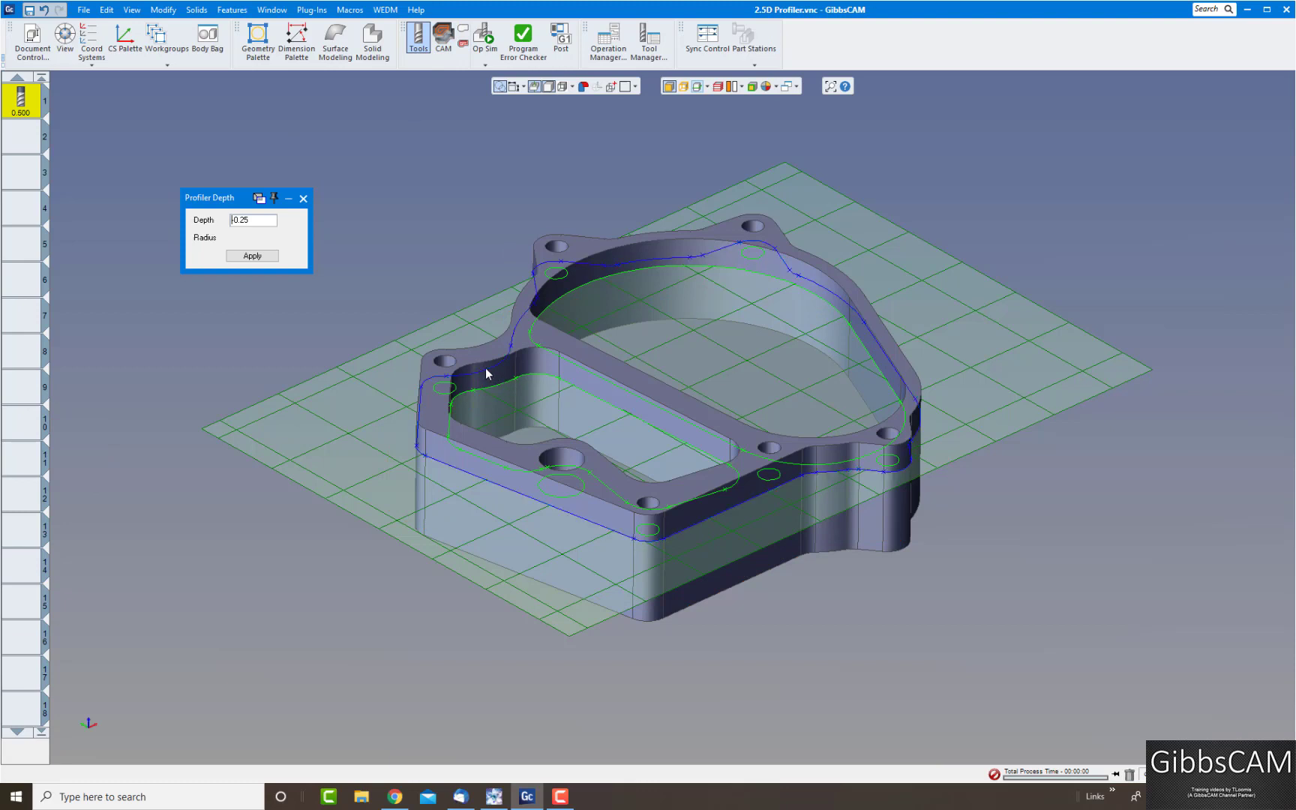
left_click(304, 198)
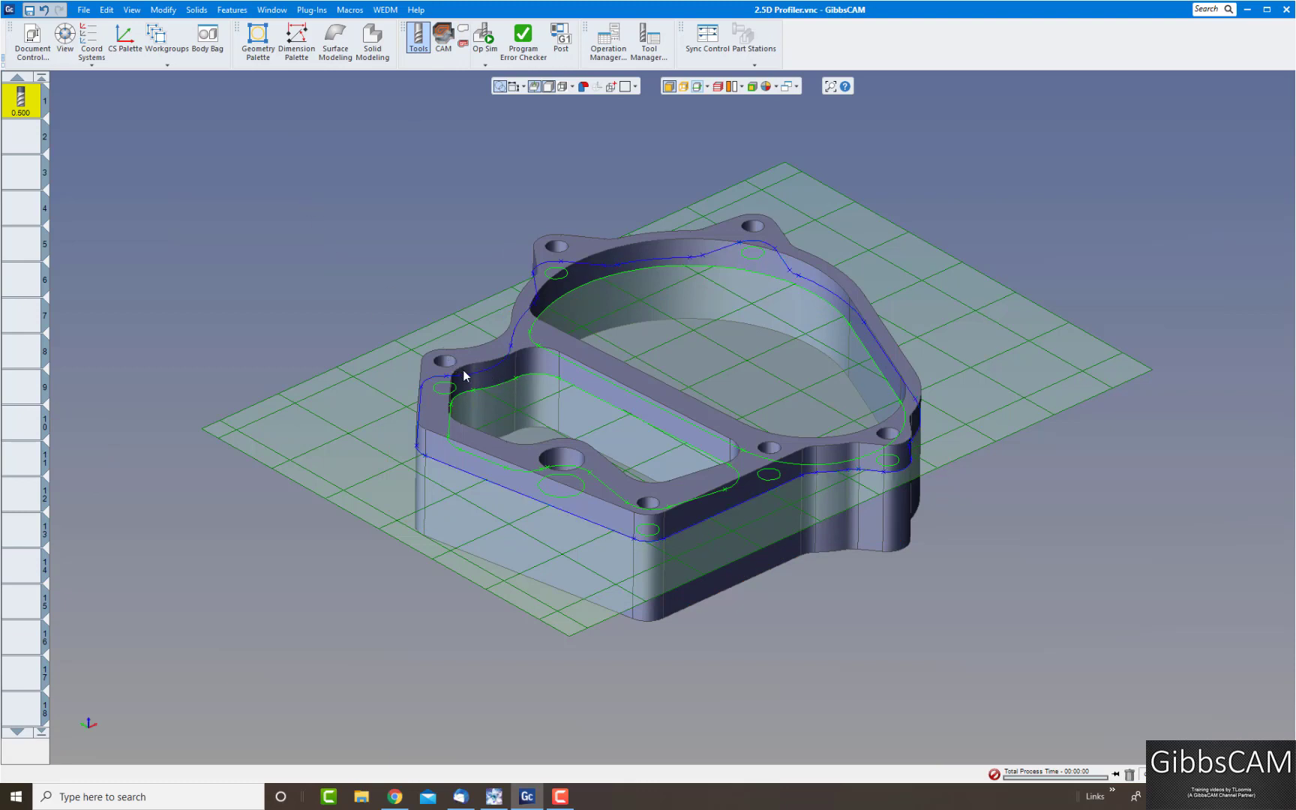
right_click(466, 371)
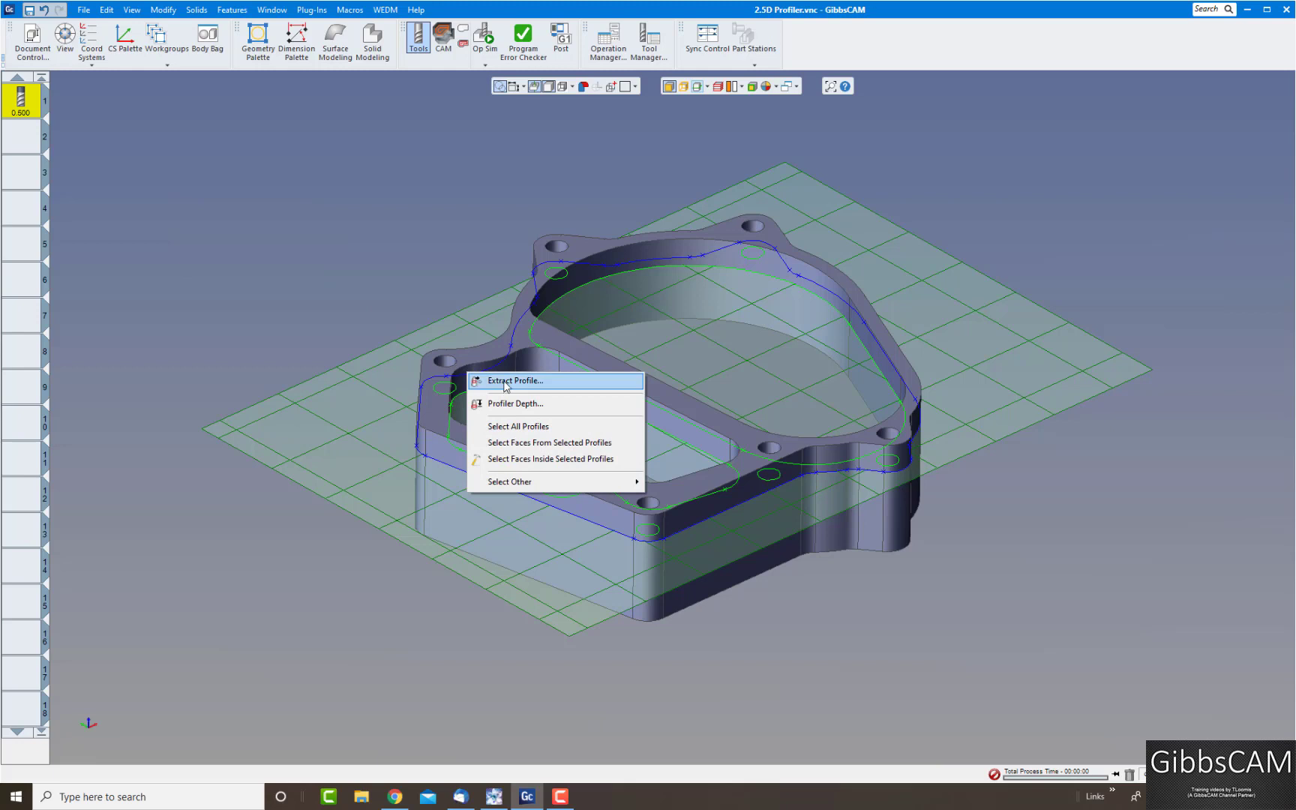
left_click(498, 381)
left_click(211, 270)
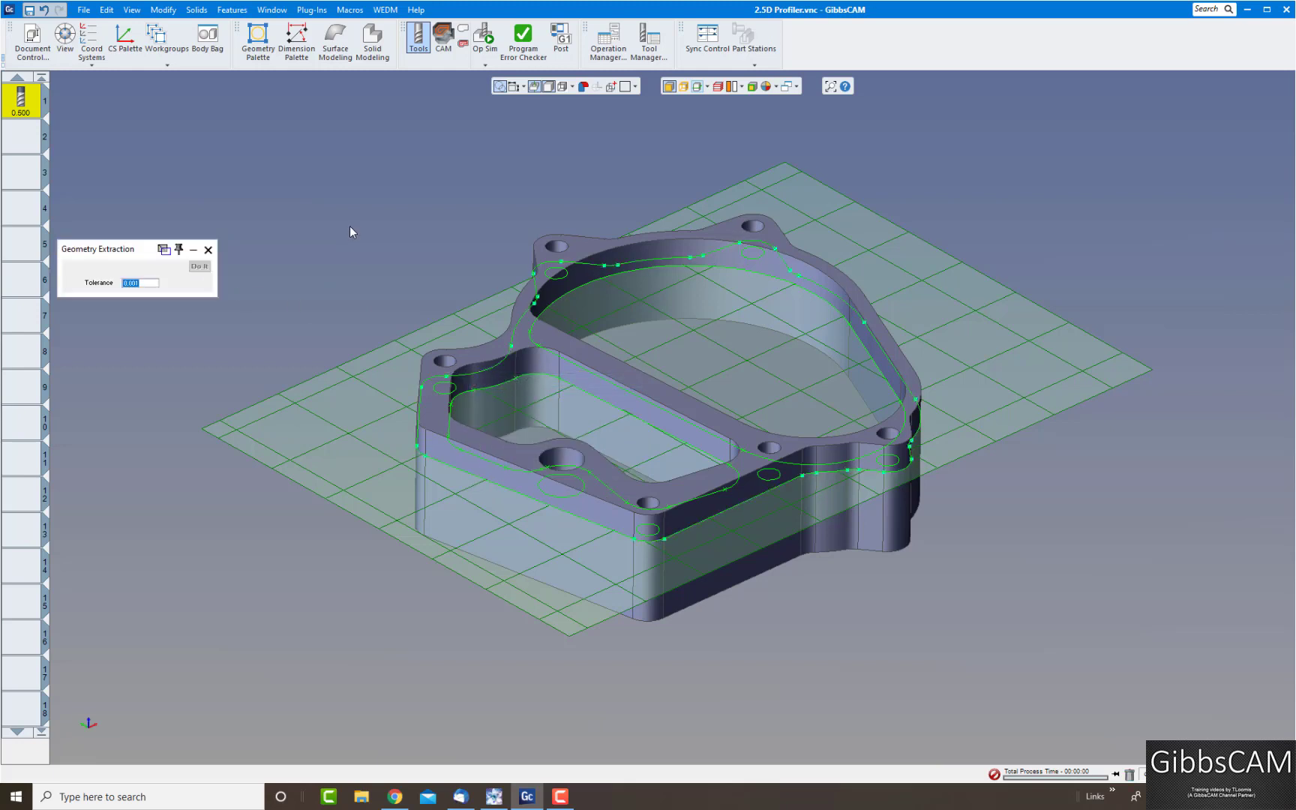
Delete the extracted outline geometry while the slice plane is temporarily hidden.
left_click(698, 86)
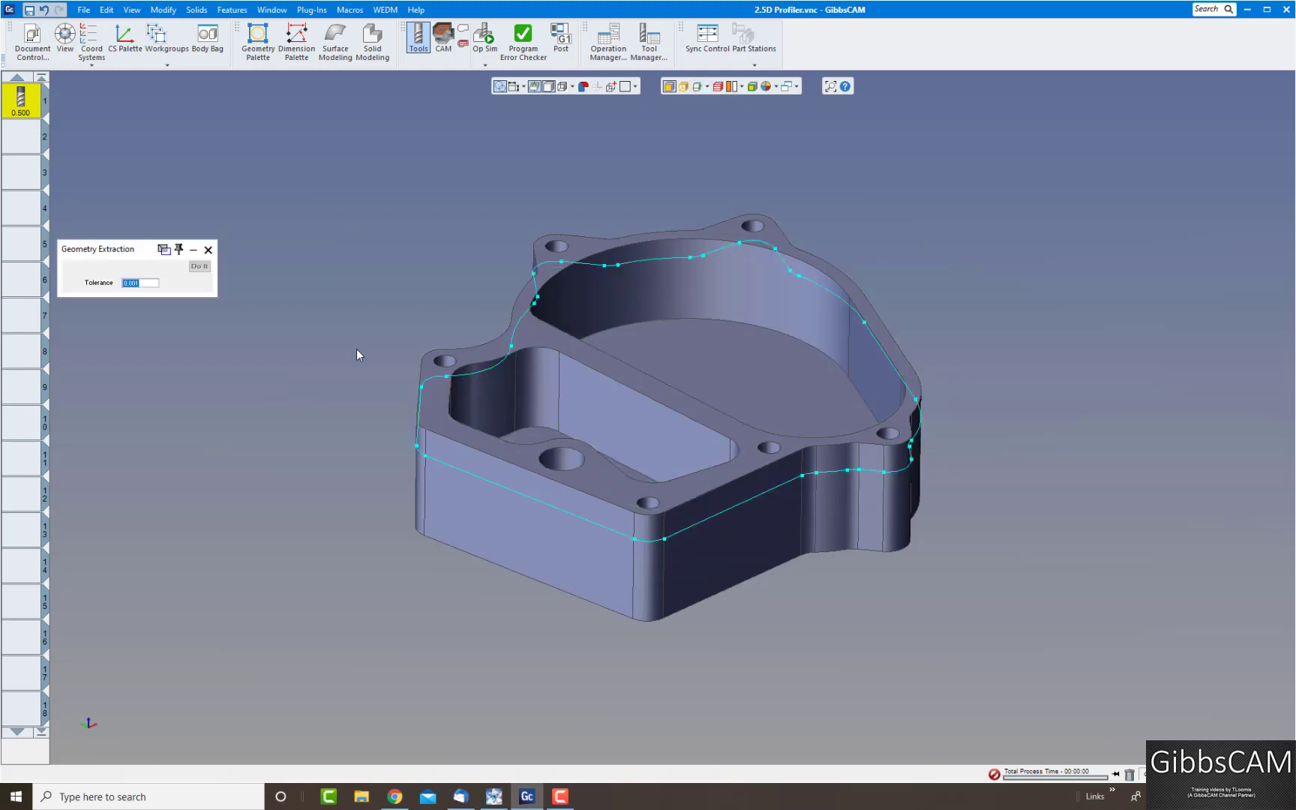
left_click(474, 372)
key("Delete")
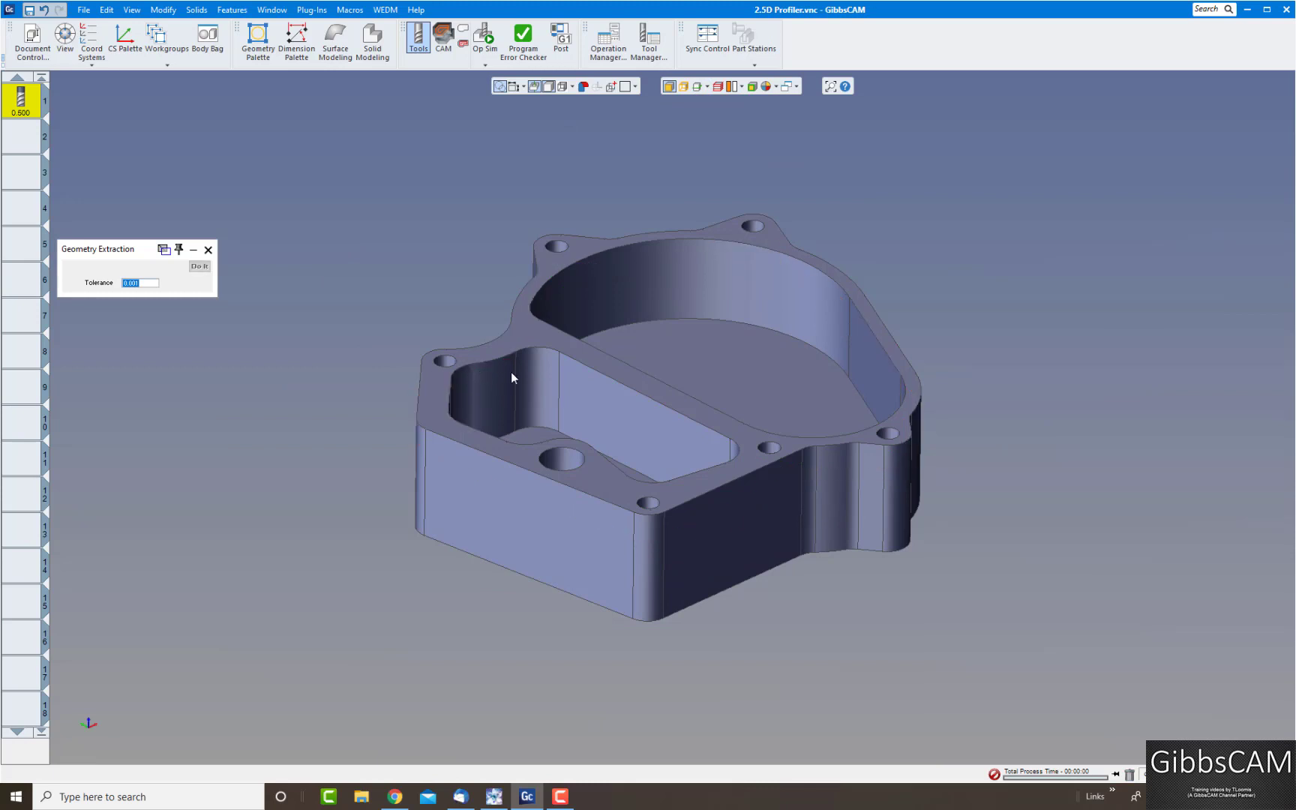
left_click(698, 87)
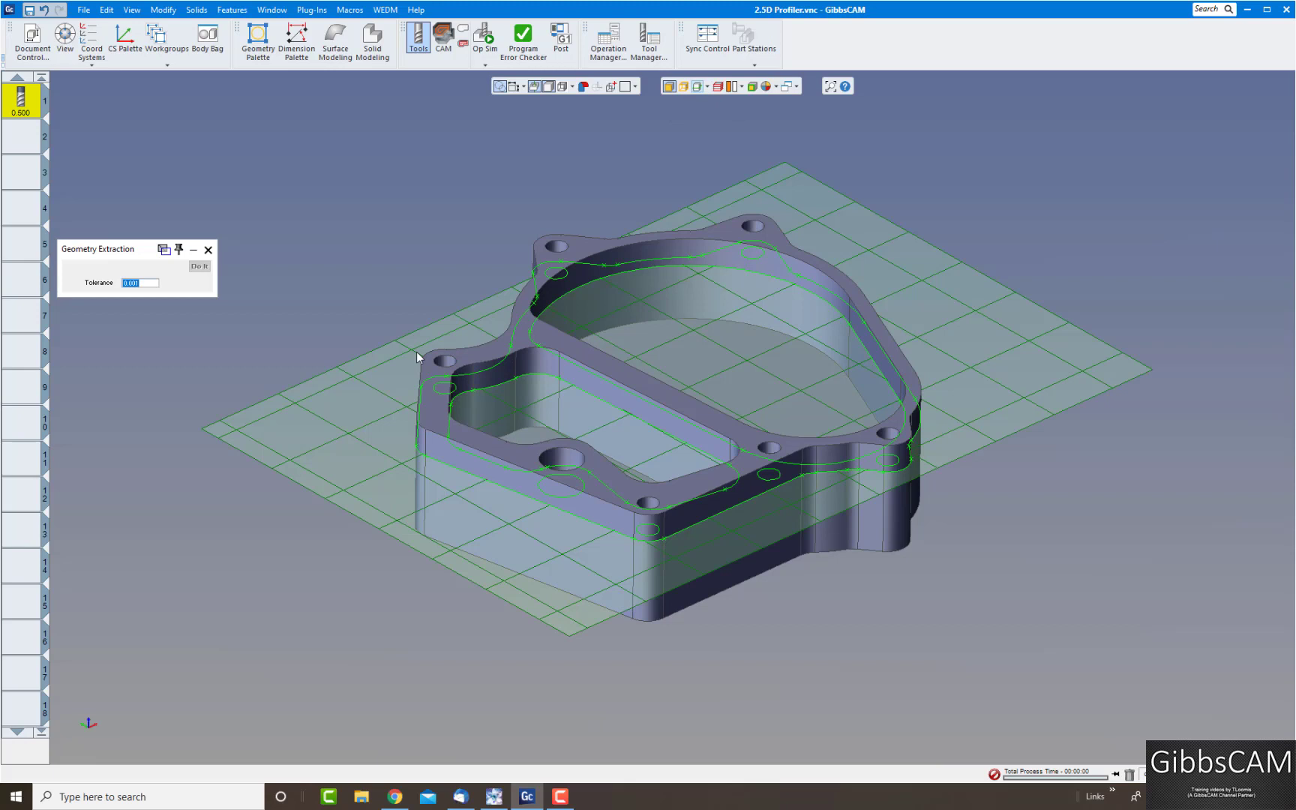
Extract all of the housing's slice profiles as geometry and turn off the slice plane.
right_click(401, 352)
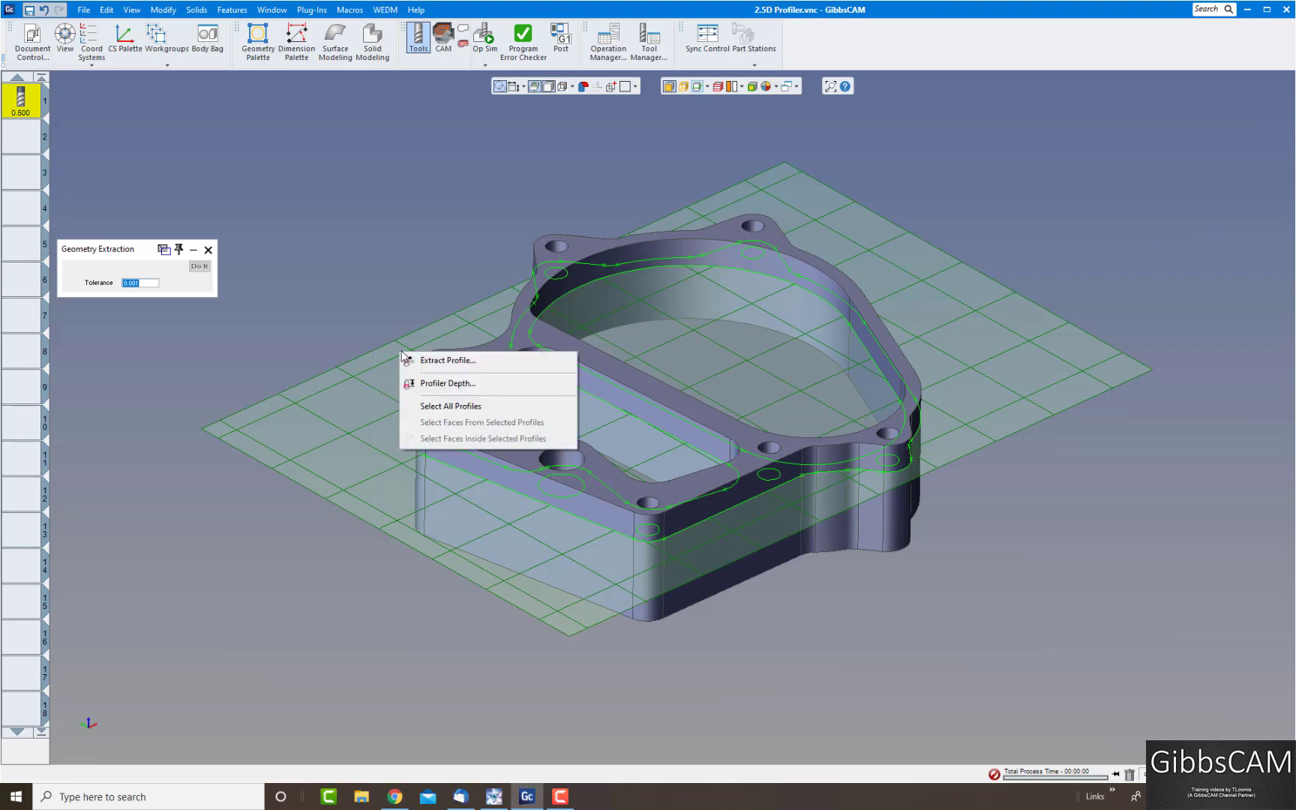
left_click(443, 406)
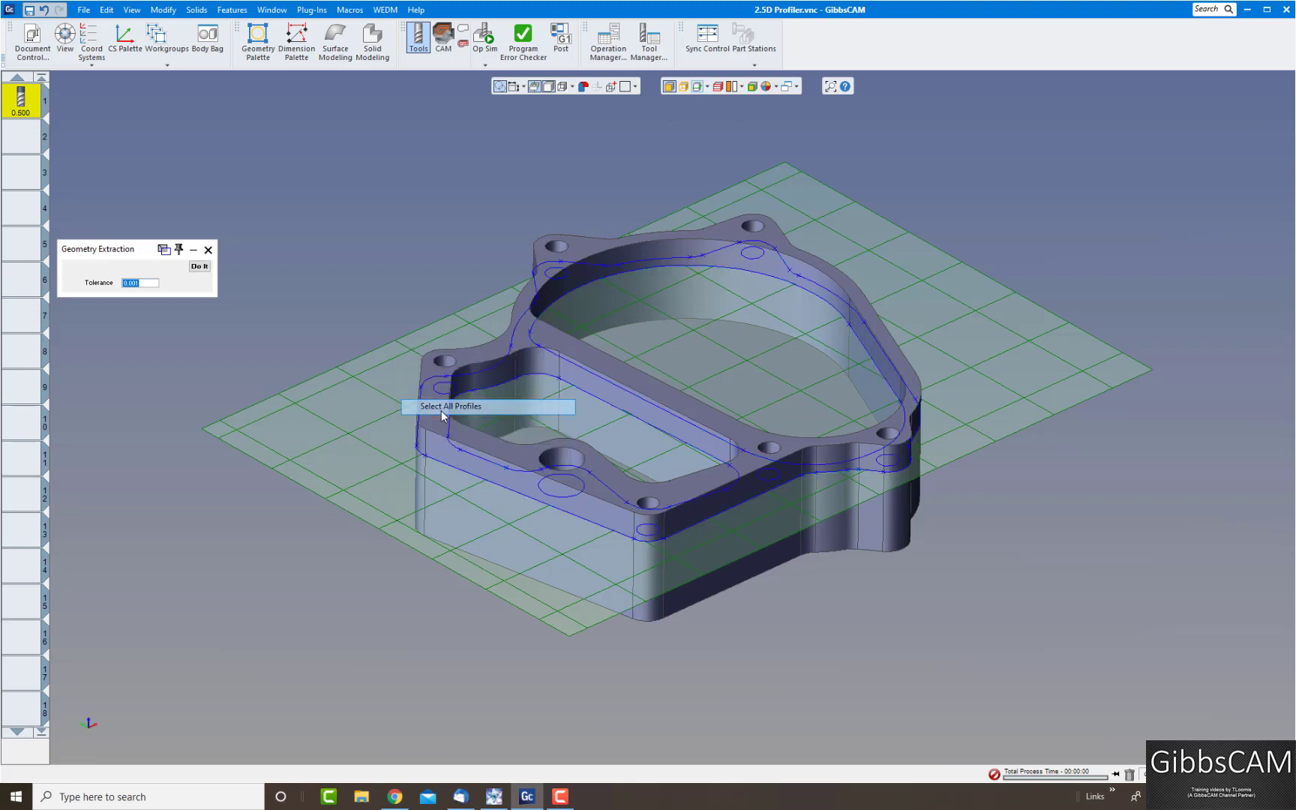
left_click(199, 267)
left_click(697, 87)
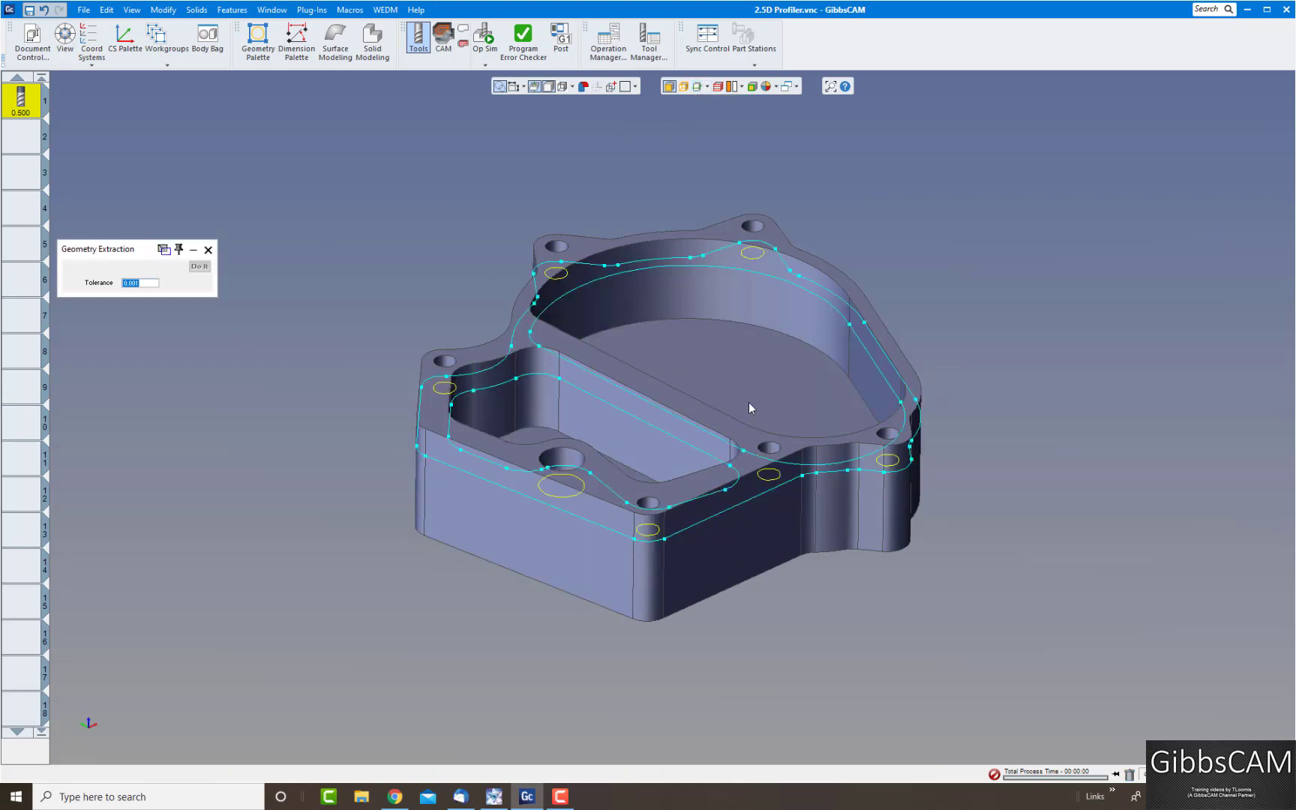
middle_click_drag(594, 560, 581, 425)
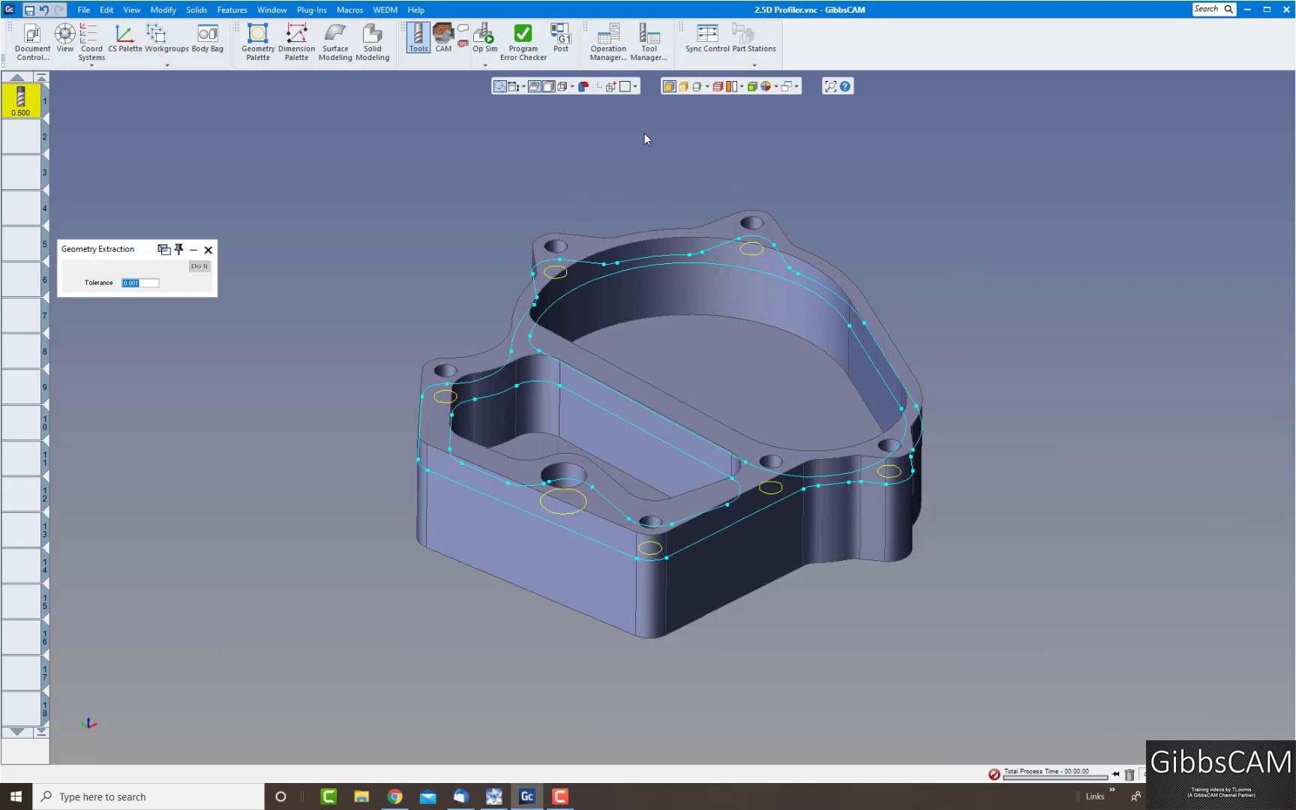
Hide the solid and delete all of the extracted geometry.
left_click(550, 86)
key("ctrl+a")
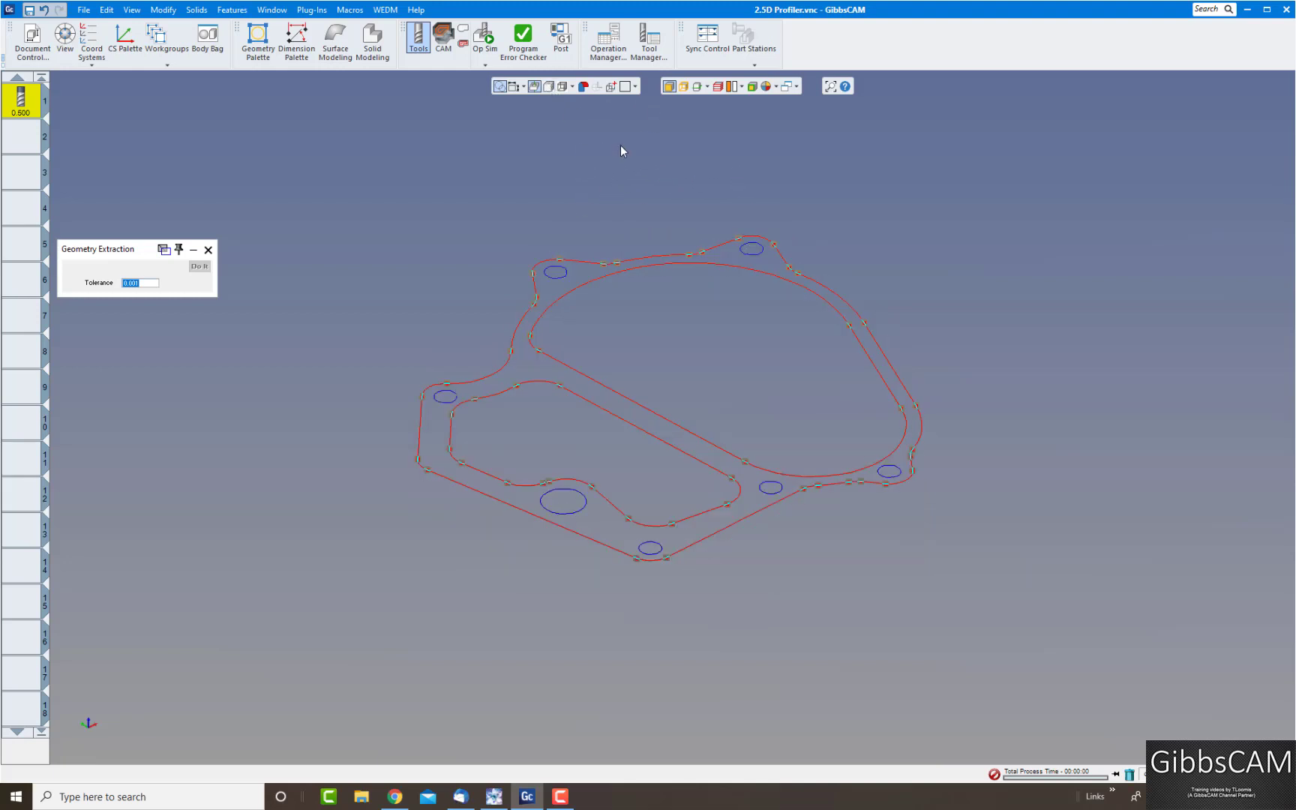
key("Delete")
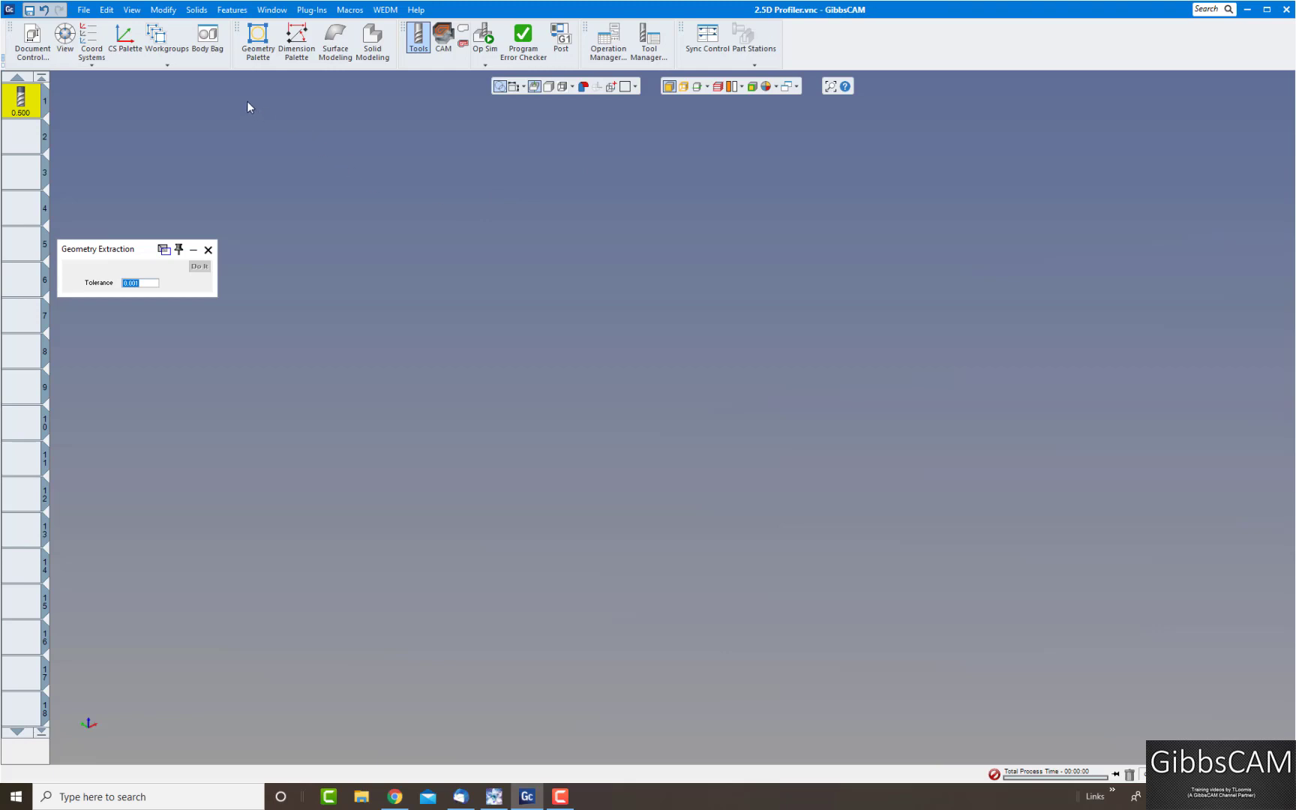
Bring the extruded block out of the Body Bag into the workspace and put the housing part away in it.
left_click(207, 38)
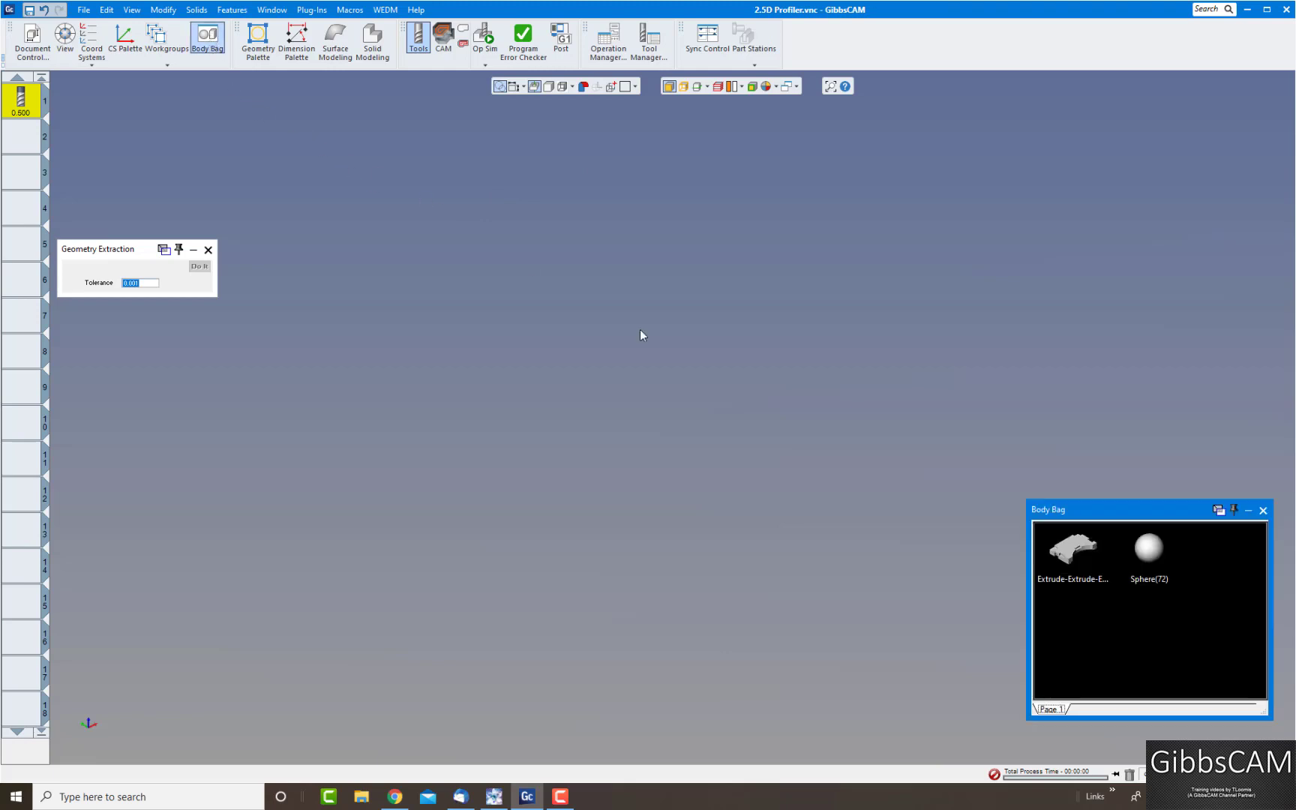
double_click(1087, 548)
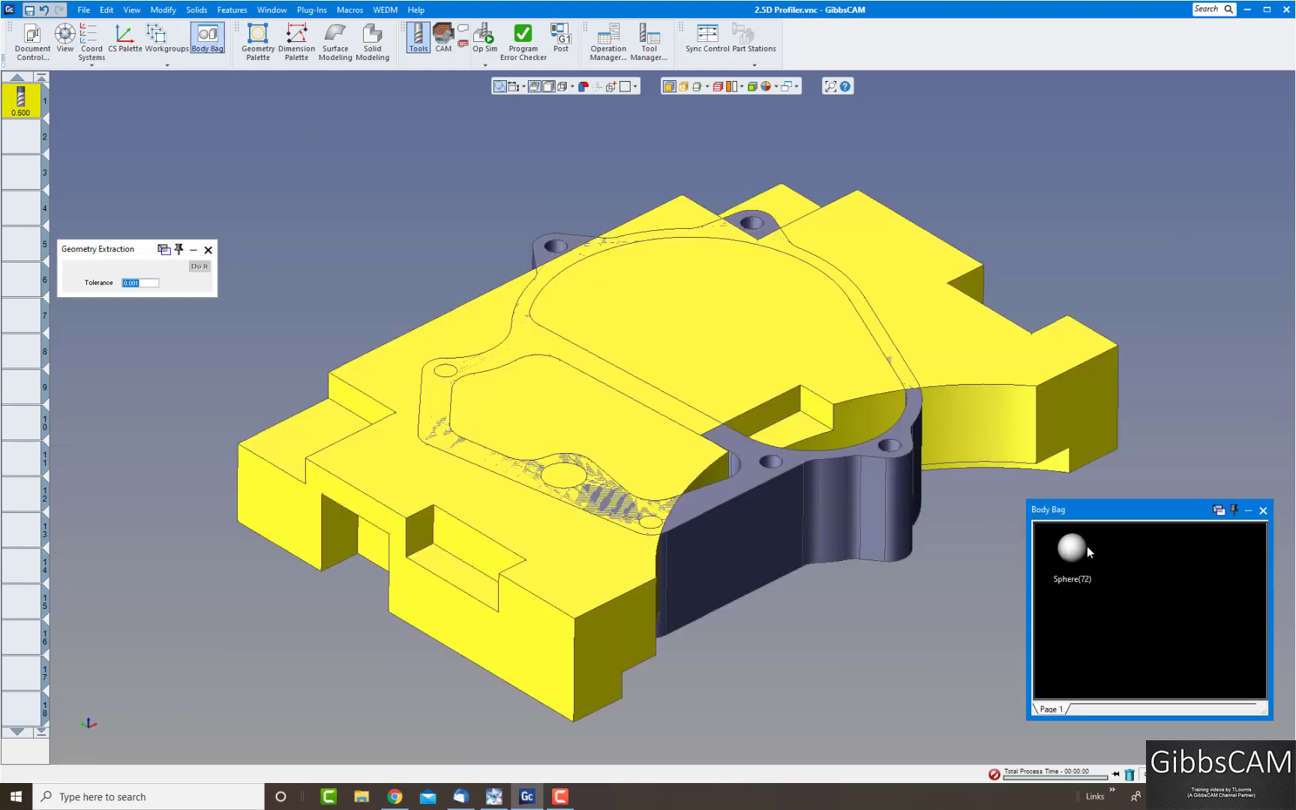
left_click(1263, 512)
left_click(901, 500)
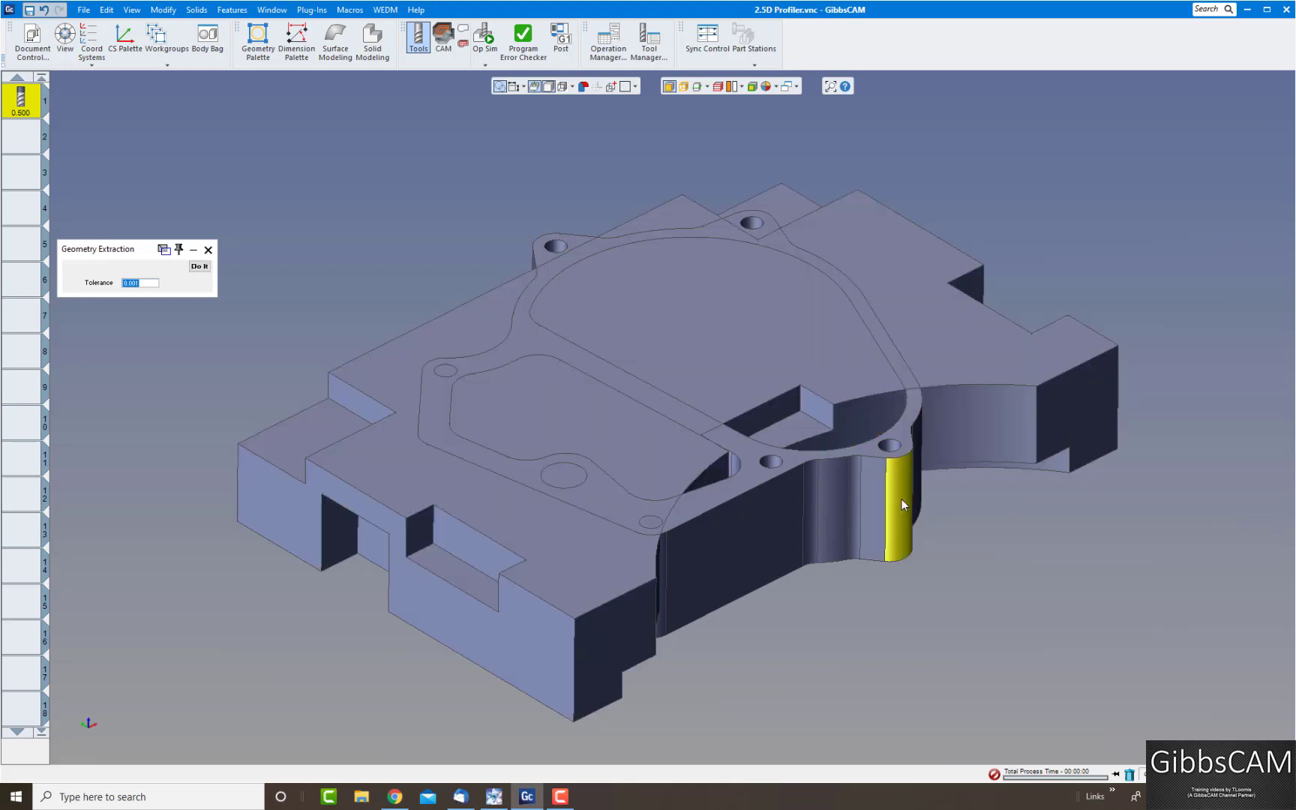
double_click(889, 503)
left_click(1258, 512)
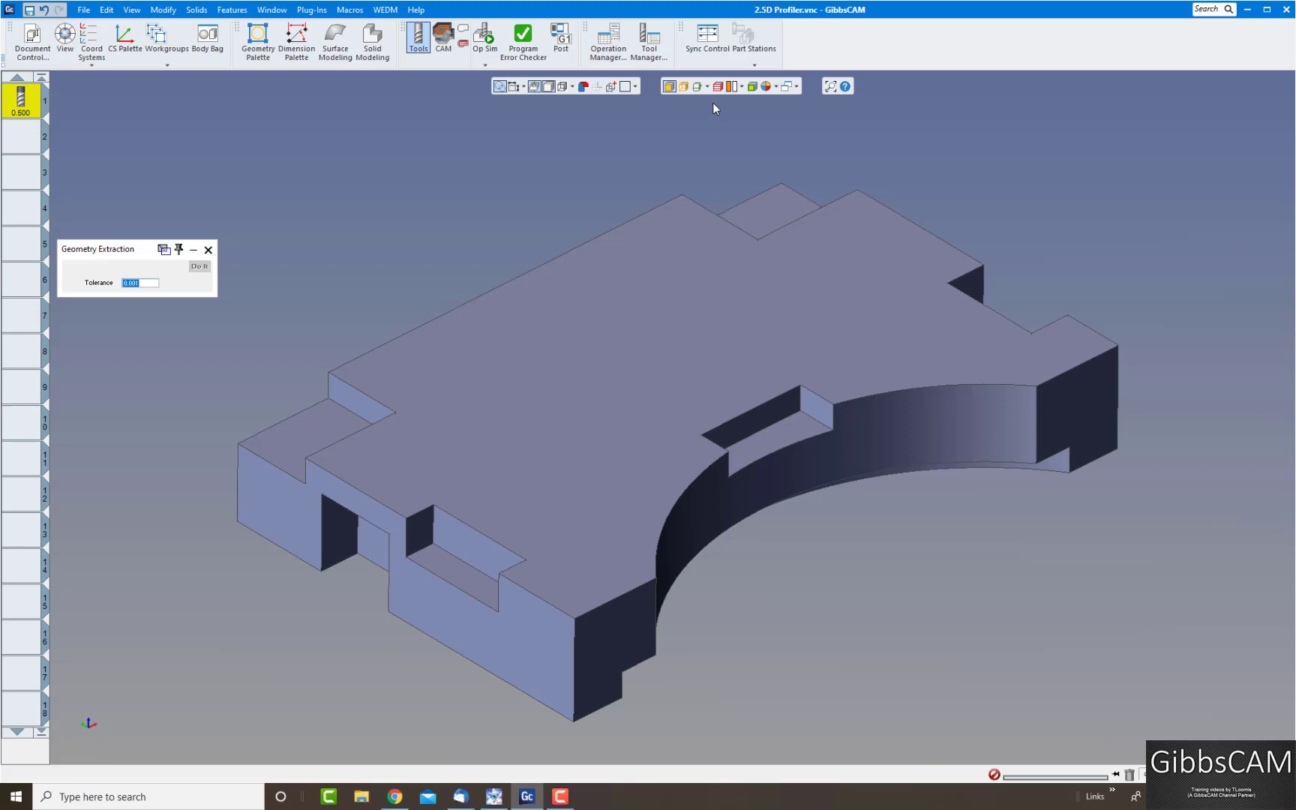
Turn on the slice plane and move it down through the block to examine its profiles at different depths.
left_click(696, 87)
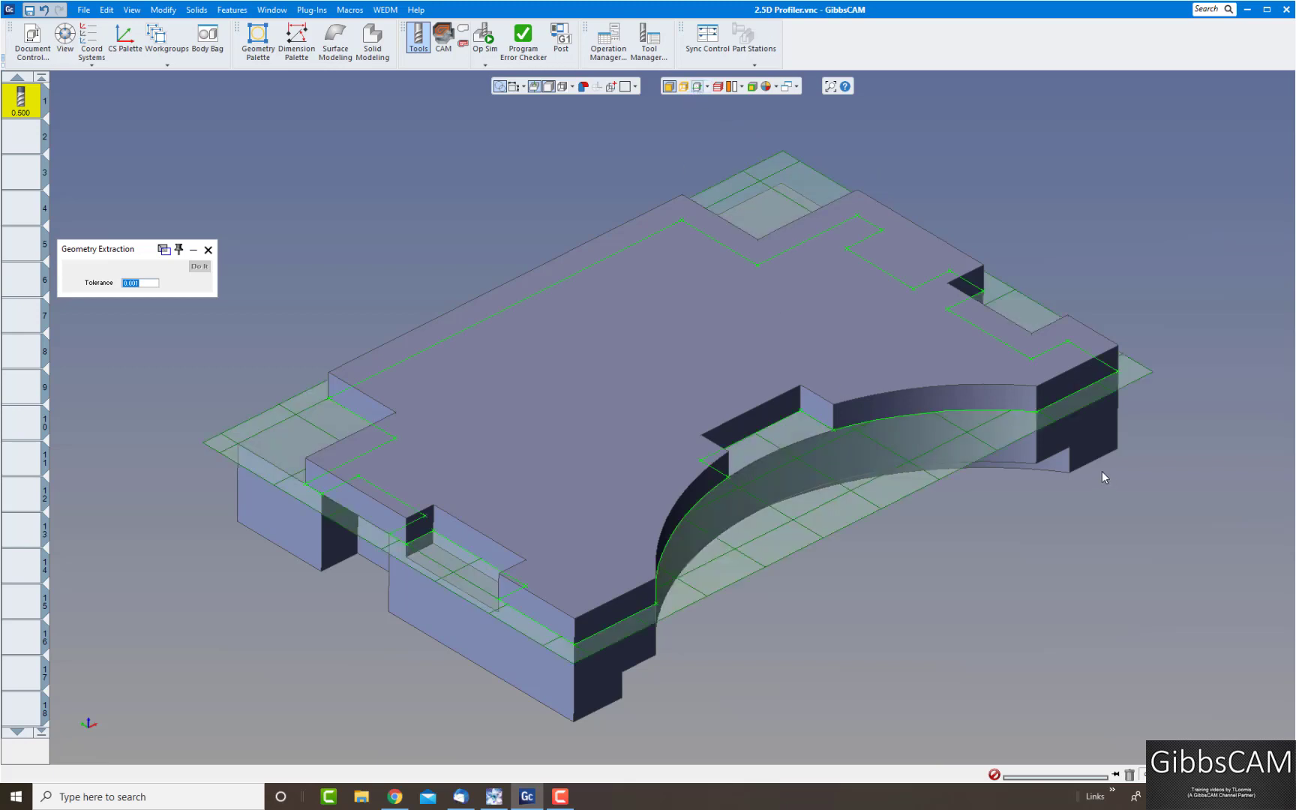
scroll(1110, 453, "down", 1)
middle_click_drag(1110, 452, 877, 483)
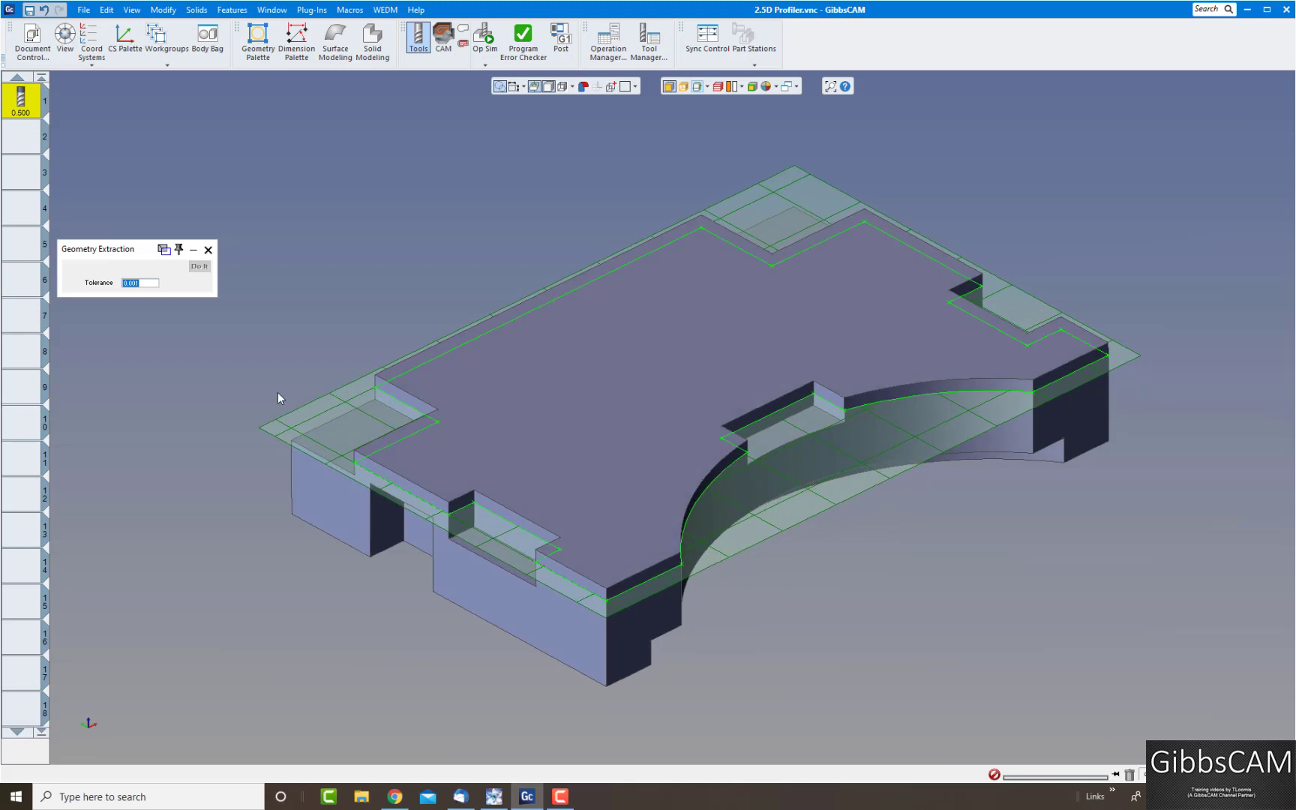
middle_click_drag(865, 526, 864, 526)
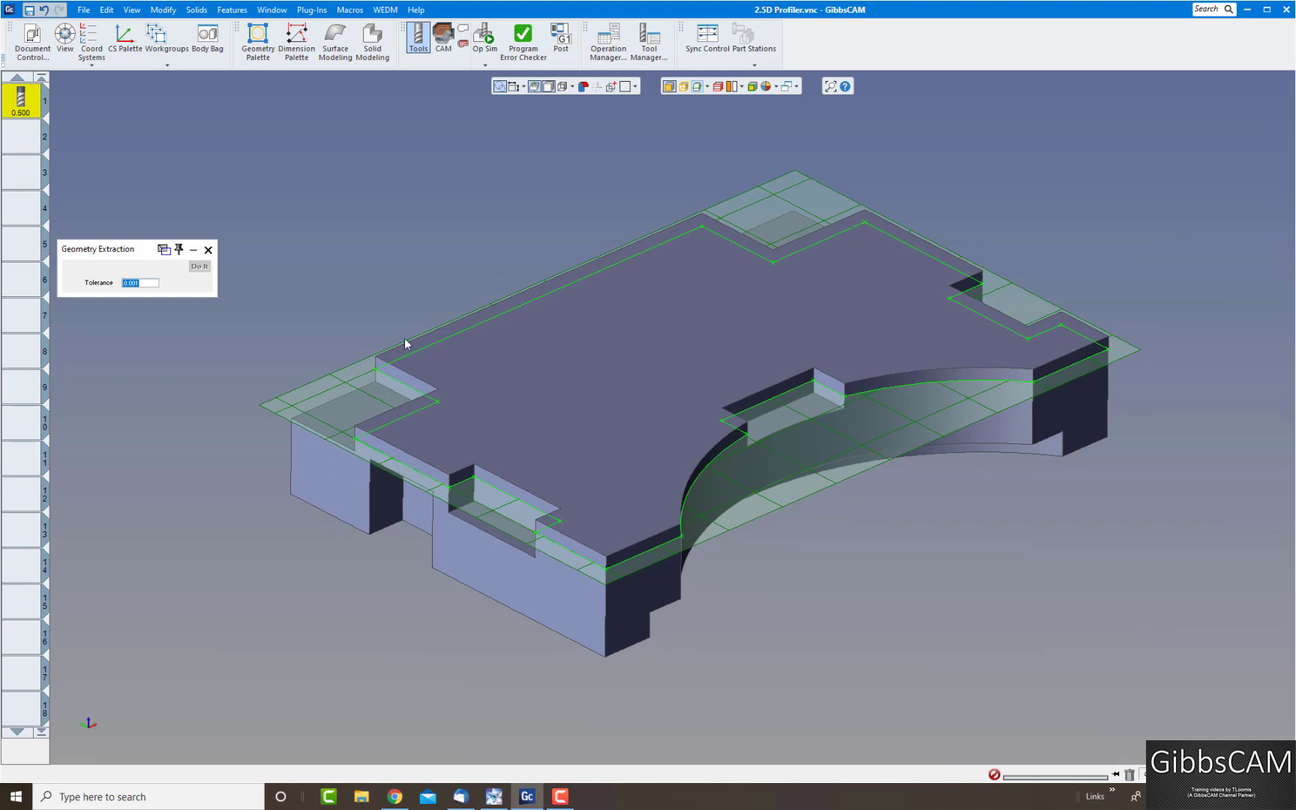
left_click_drag(821, 495, 837, 552)
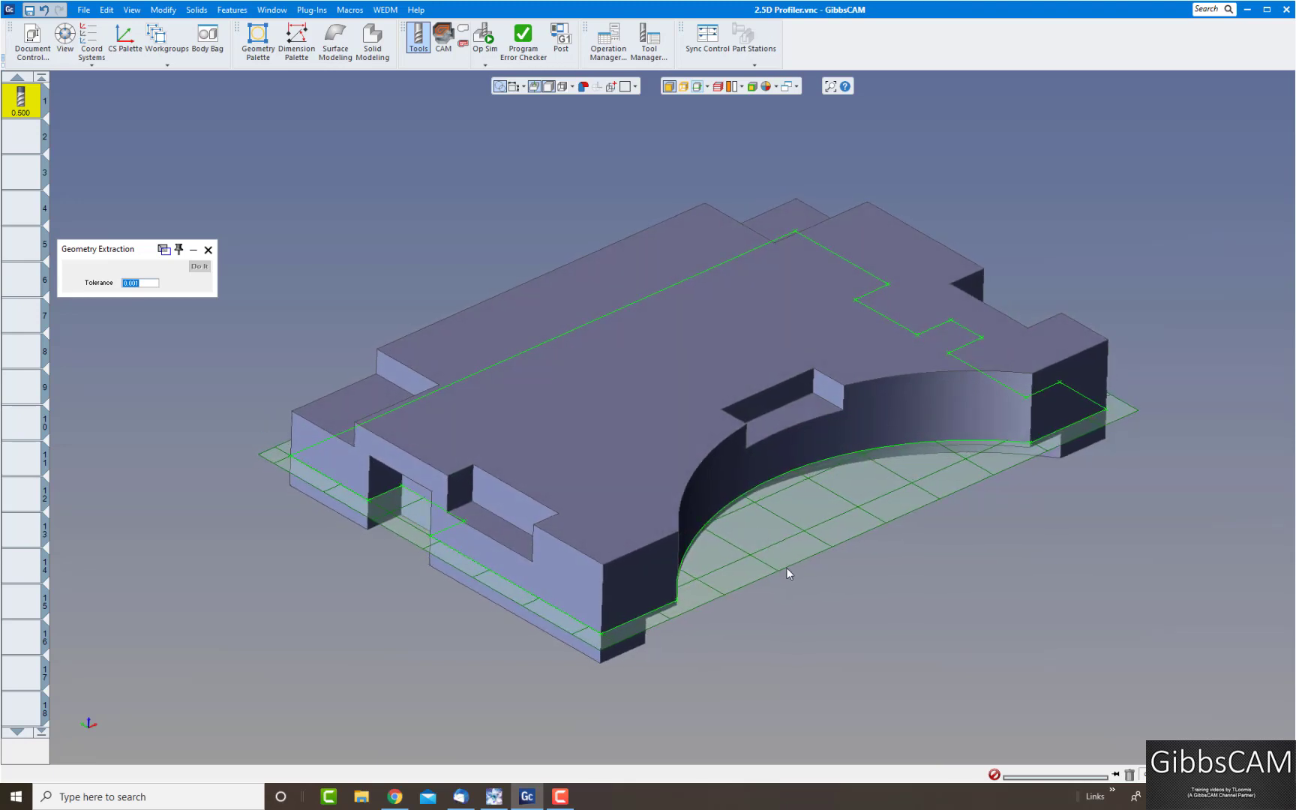
left_click_drag(787, 563, 792, 544)
middle_click_drag(792, 545, 827, 527)
key("Up")
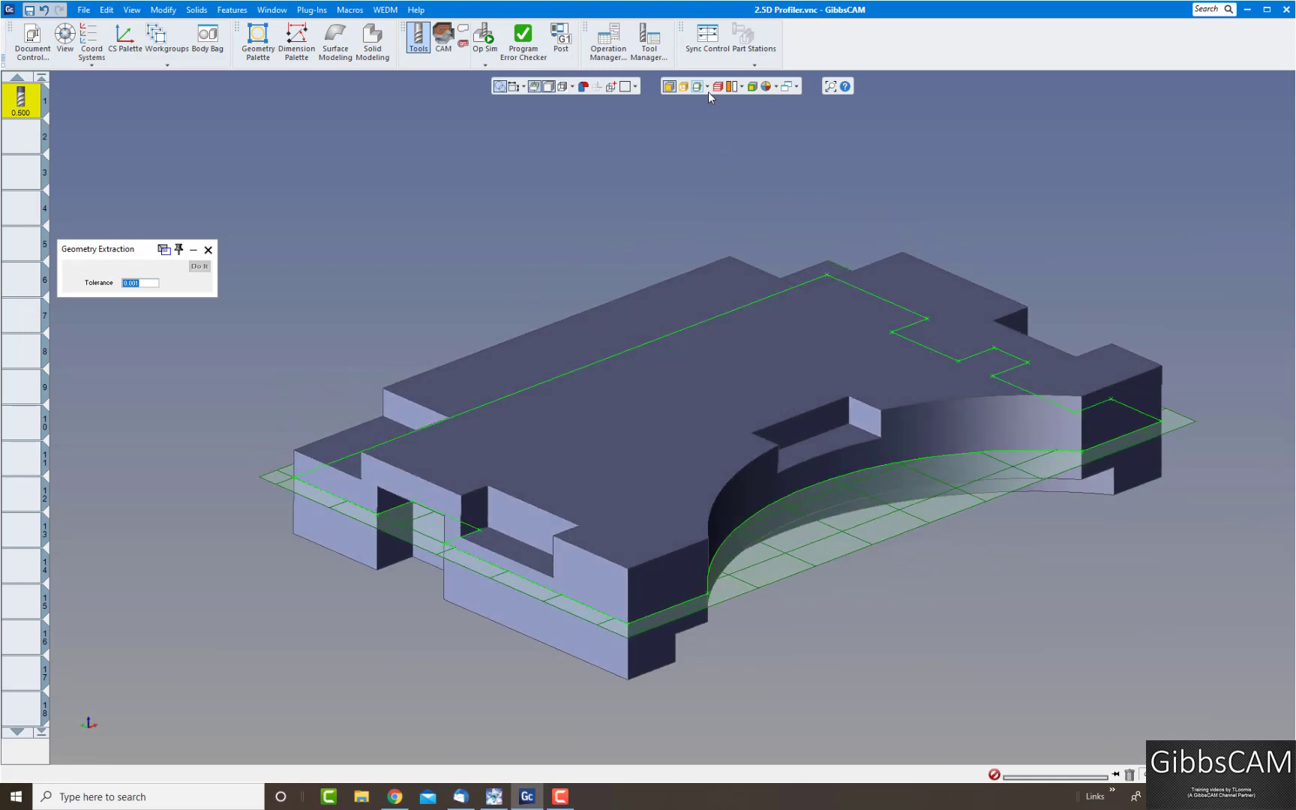
Switch the profiler to Slice Silhouette mode and lower it to the block's underside at depth -1.
left_click(707, 88)
left_click(701, 132)
left_click_drag(1013, 490, 1002, 550)
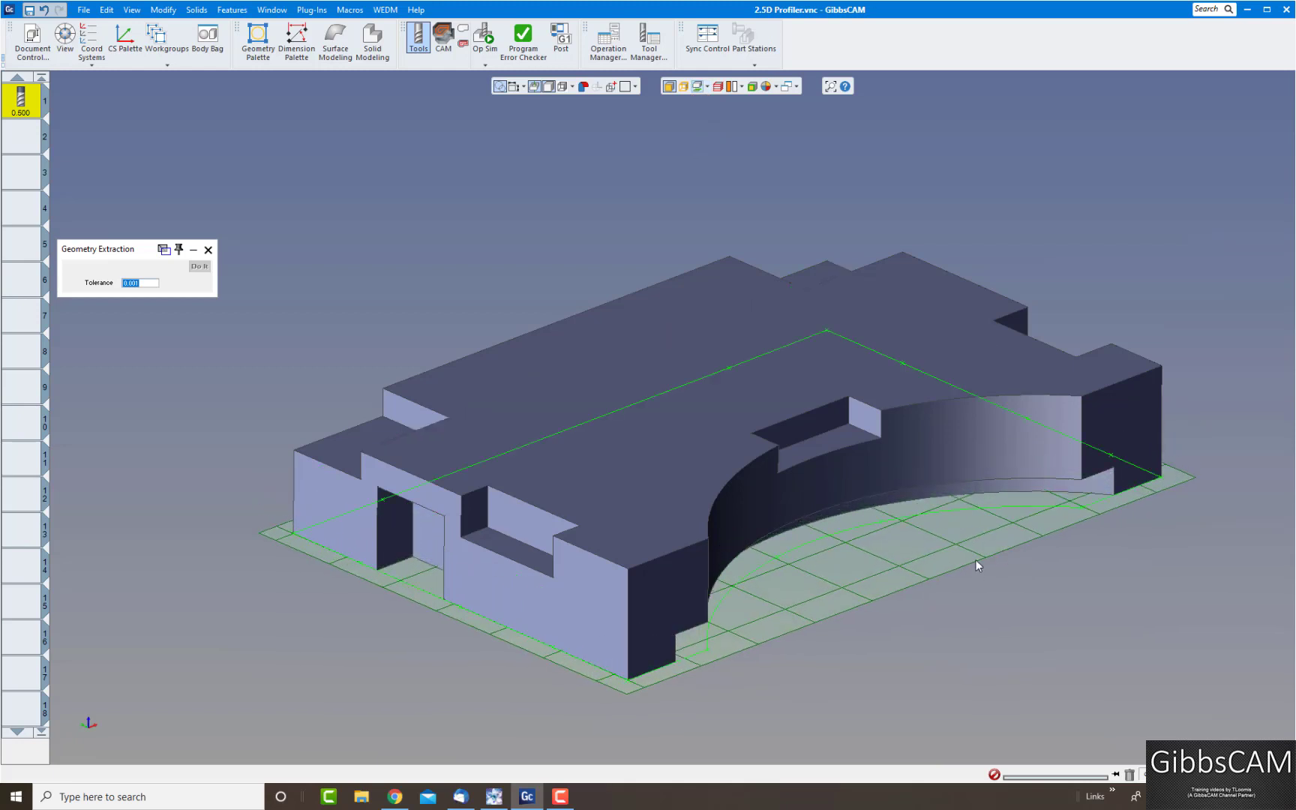
right_click(976, 561)
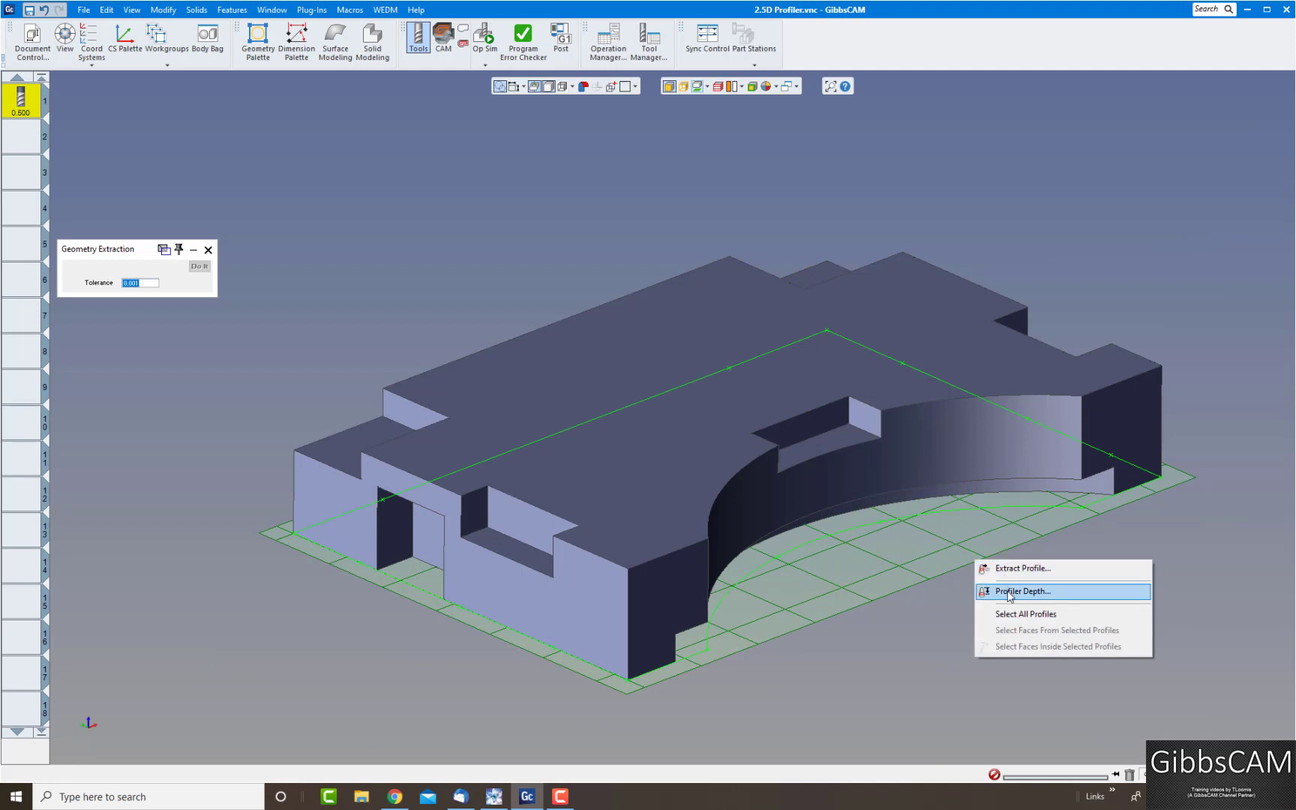
left_click(1010, 592)
type("1")
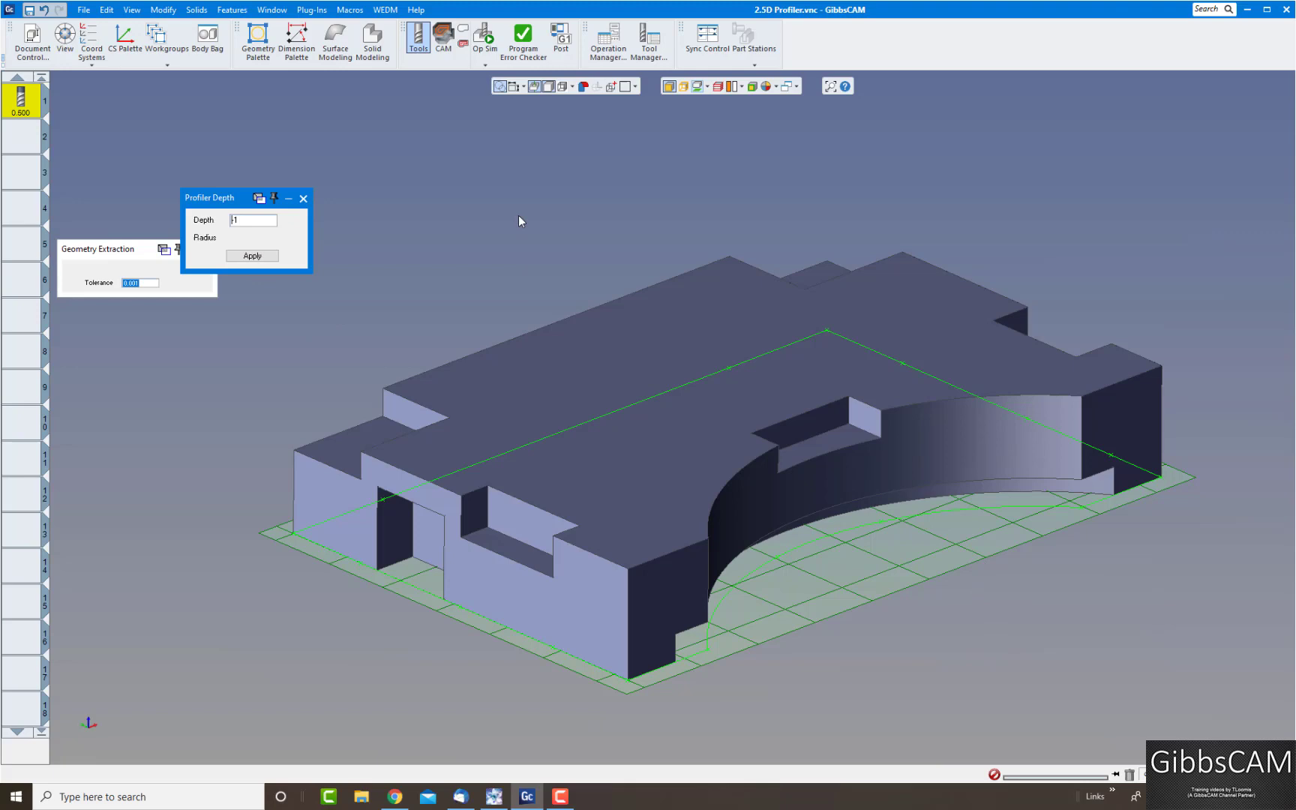
middle_click_drag(519, 216, 555, 451)
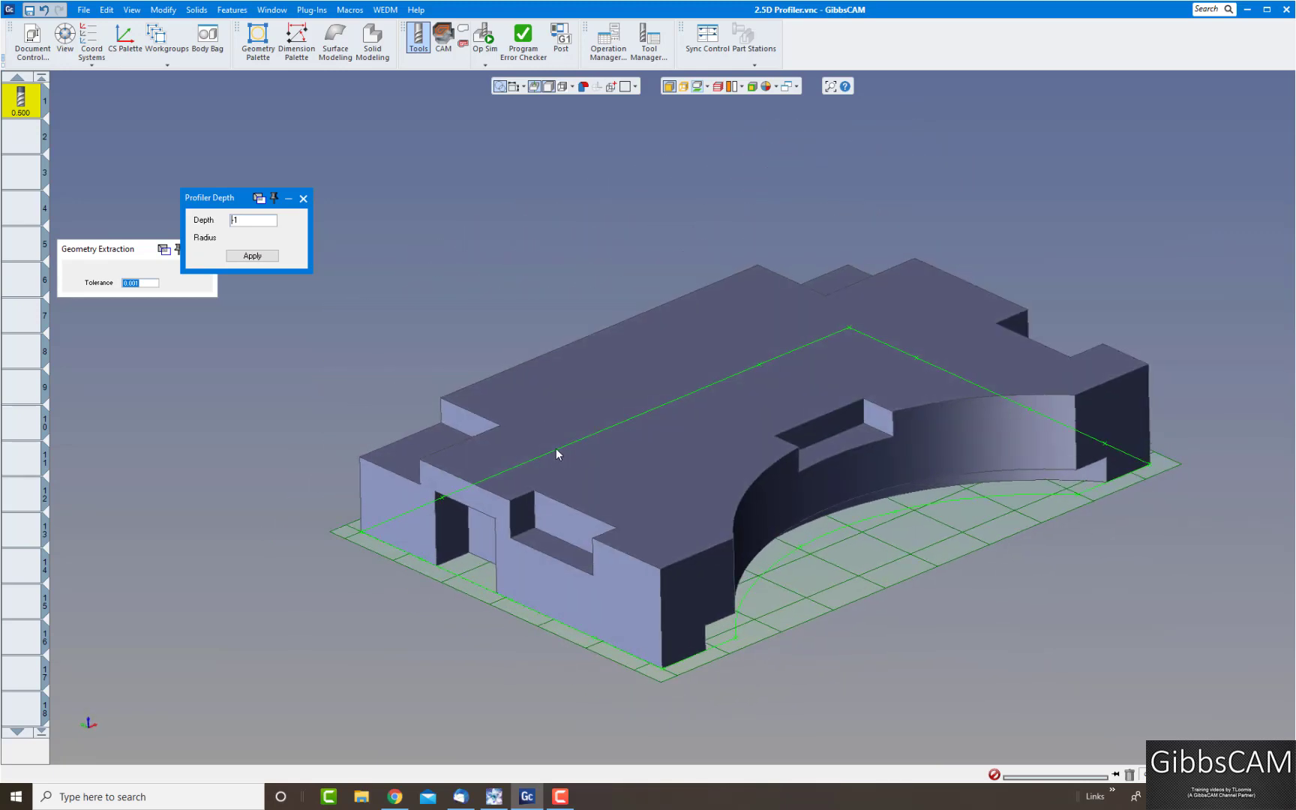
Extract the block's silhouette profile as geometry with the profiler turned off, and check the outline from the top view.
left_click(556, 448)
right_click(556, 448)
left_click(593, 457)
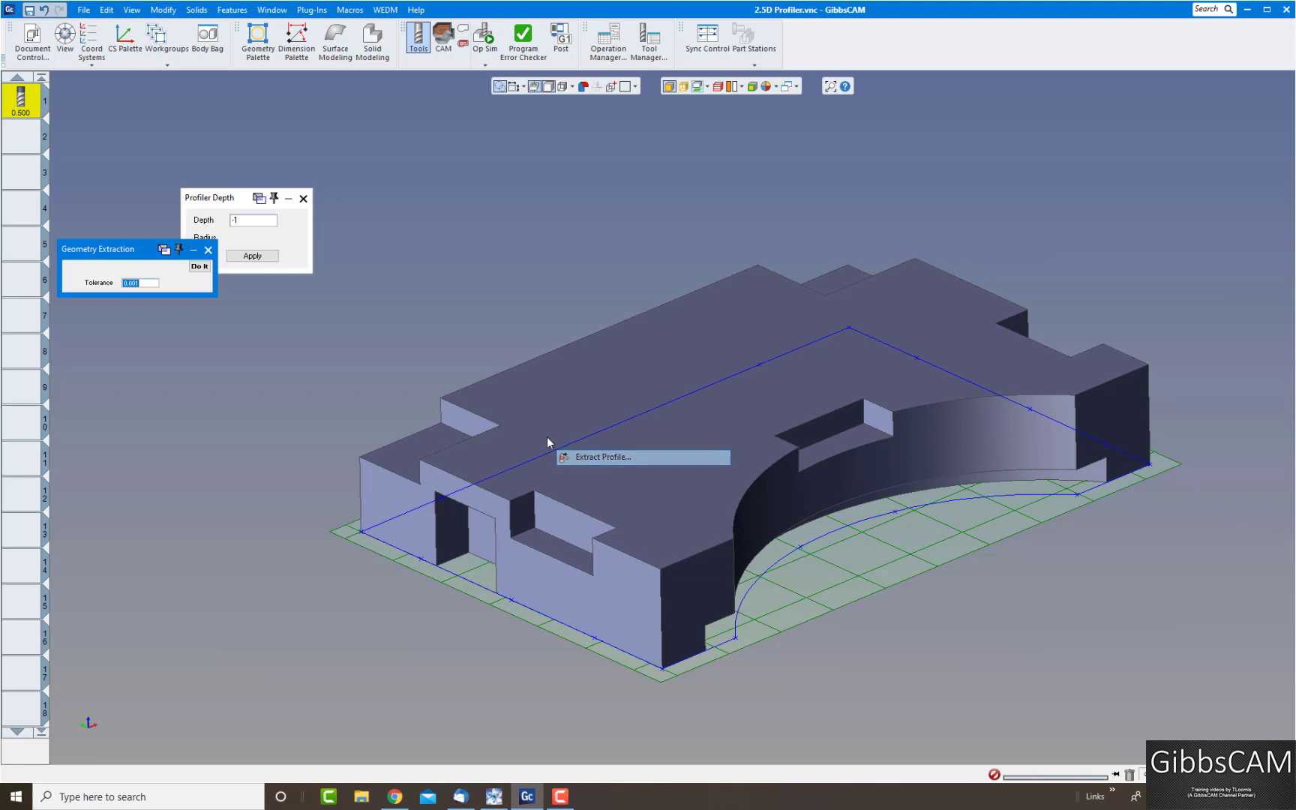
left_click(199, 266)
left_click(695, 88)
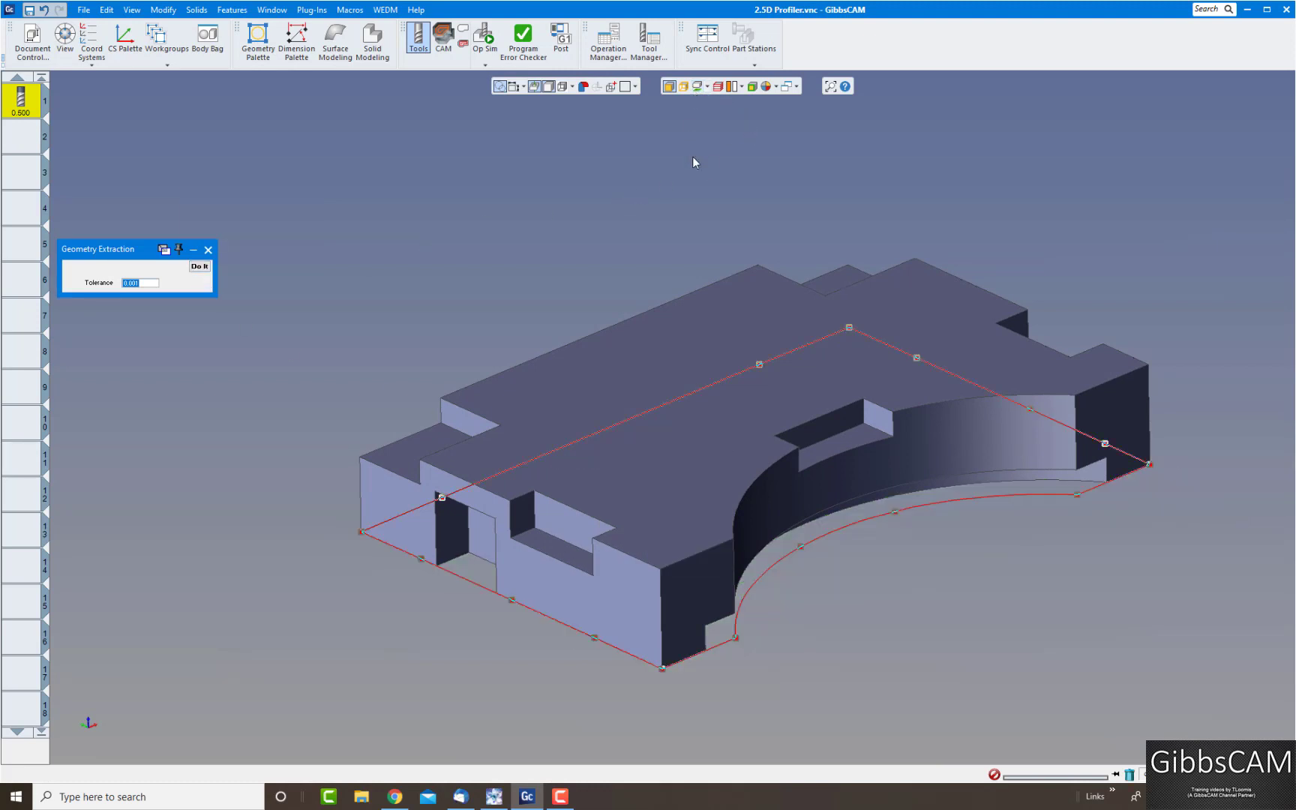
left_click(685, 163)
middle_click_drag(685, 162, 148, 648)
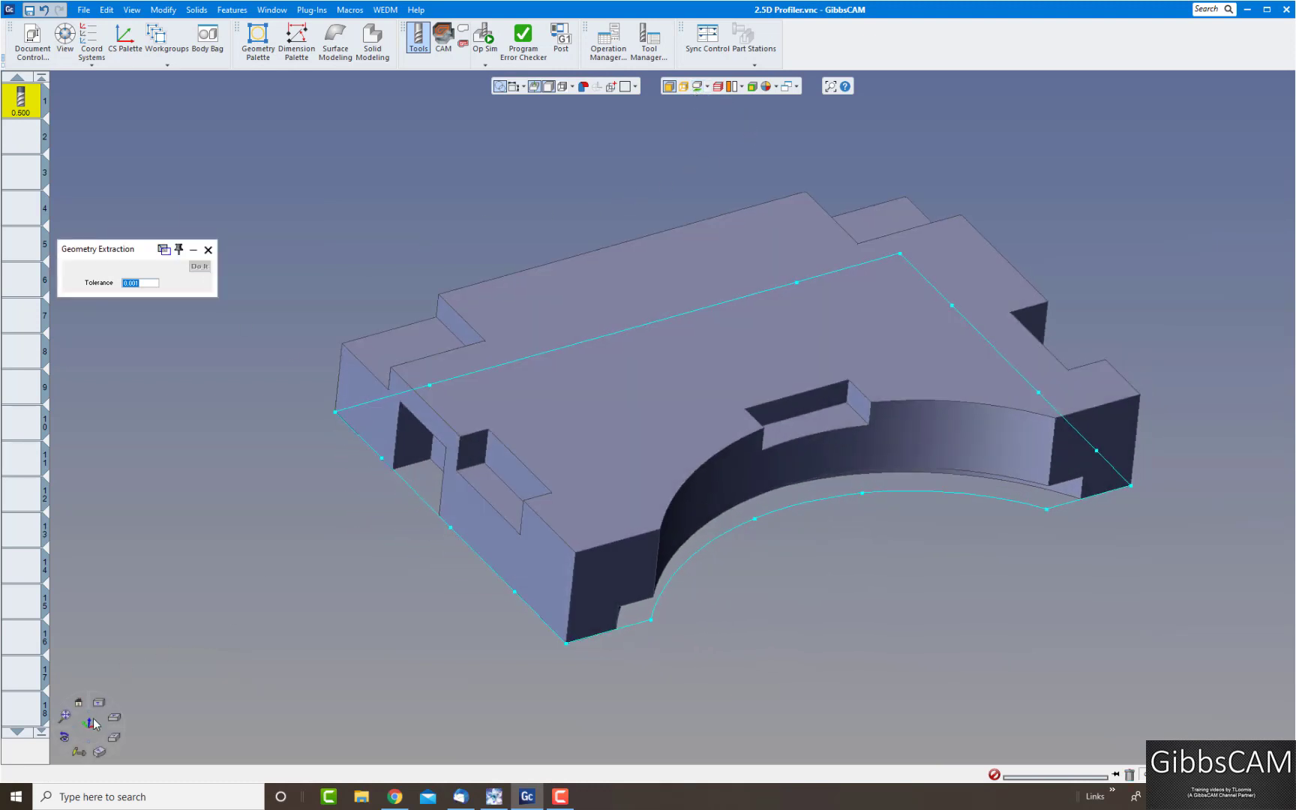
left_click(103, 703)
scroll(688, 434, "down", 2)
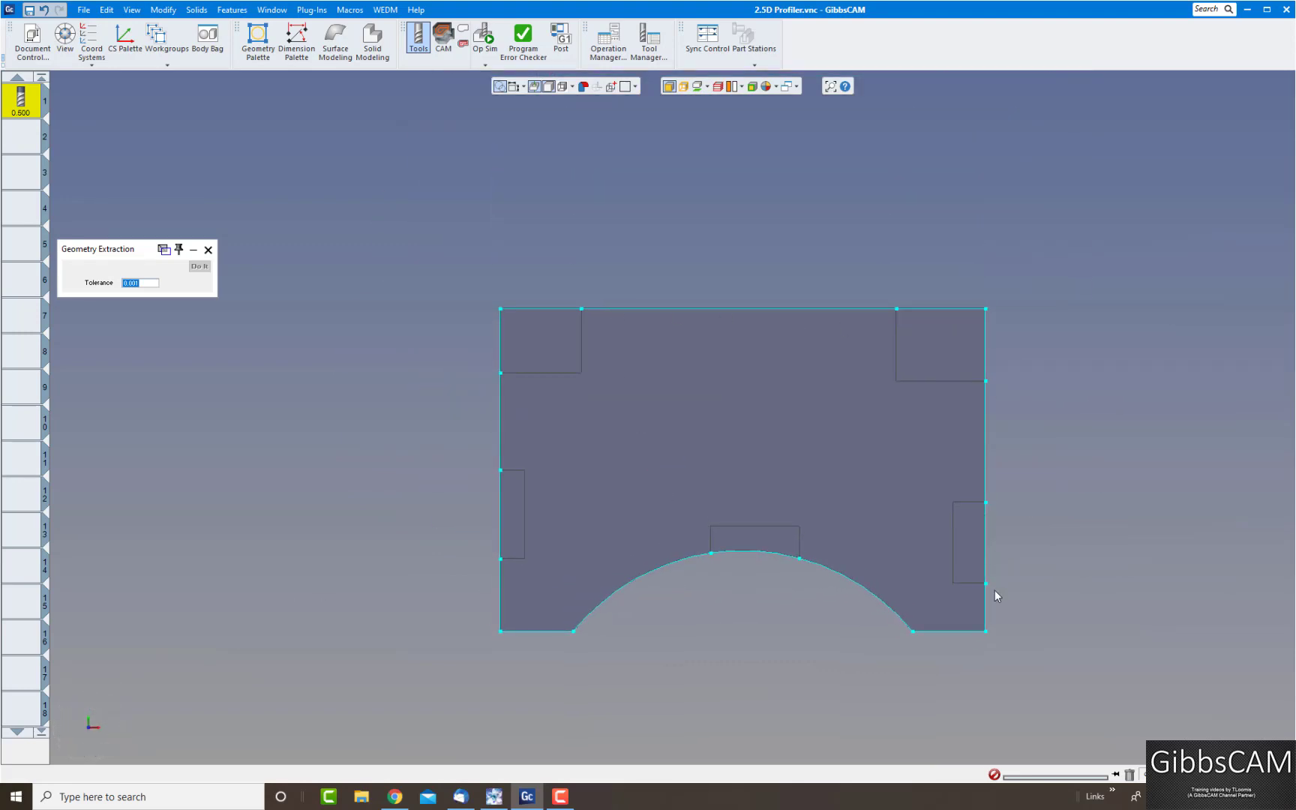
middle_click_drag(702, 576, 718, 576)
scroll(720, 575, "up", 3)
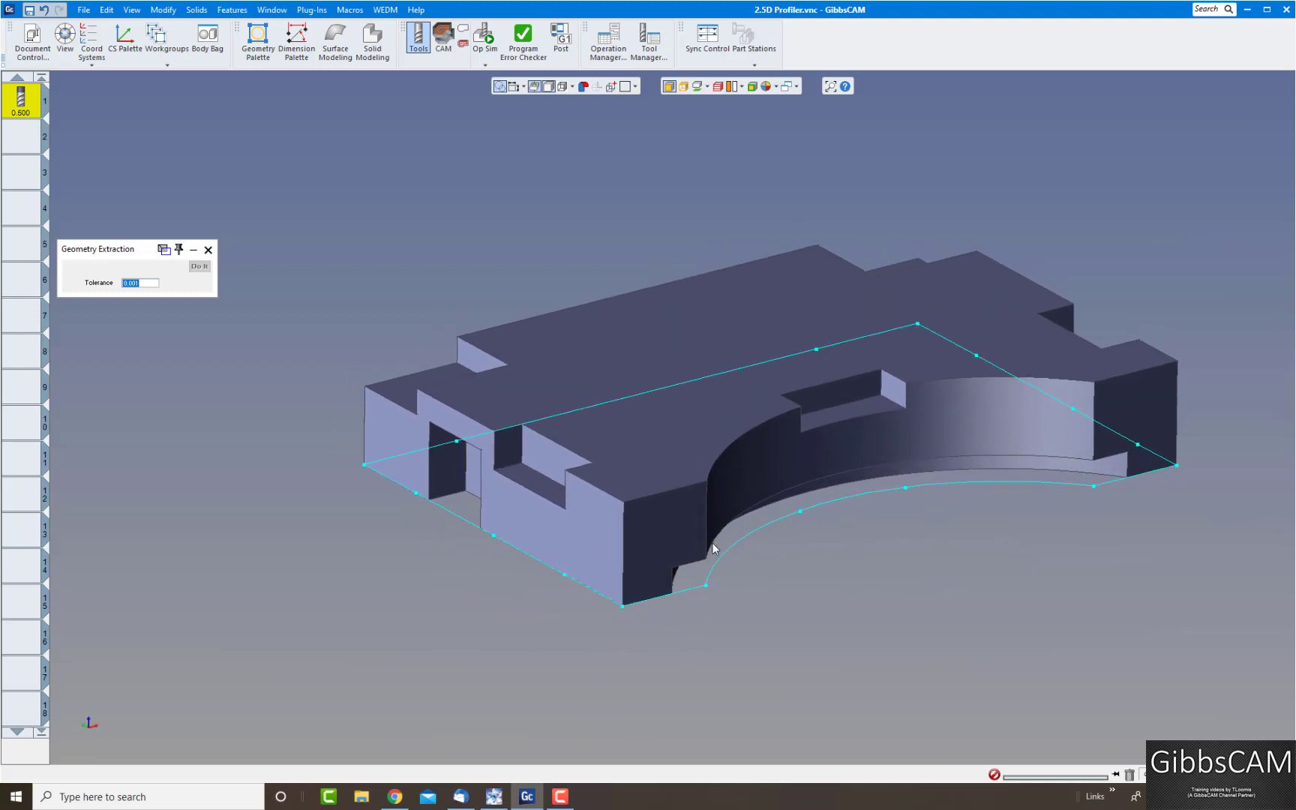
Return the profiler to Slice Plane mode, raise the plane into the block's upper portion, and select the slice profile.
left_click(706, 86)
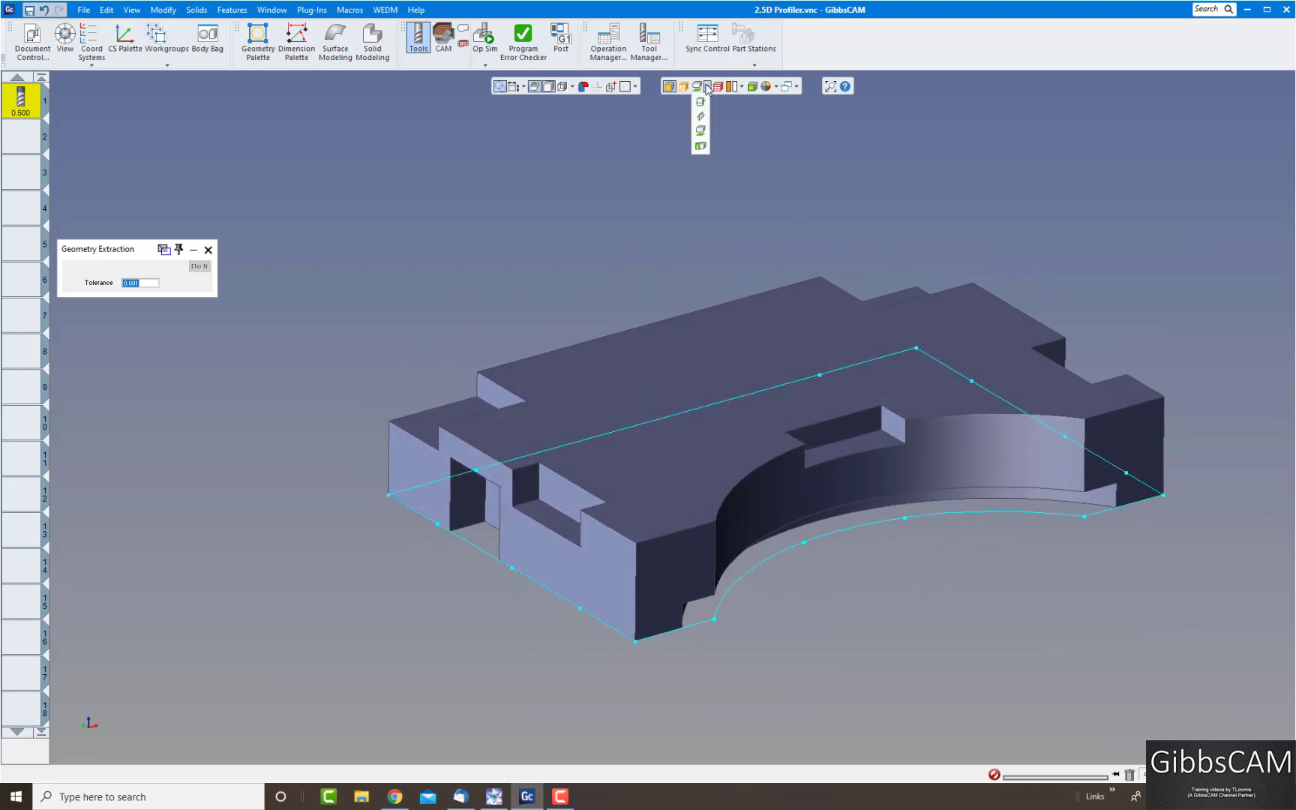
left_click(704, 101)
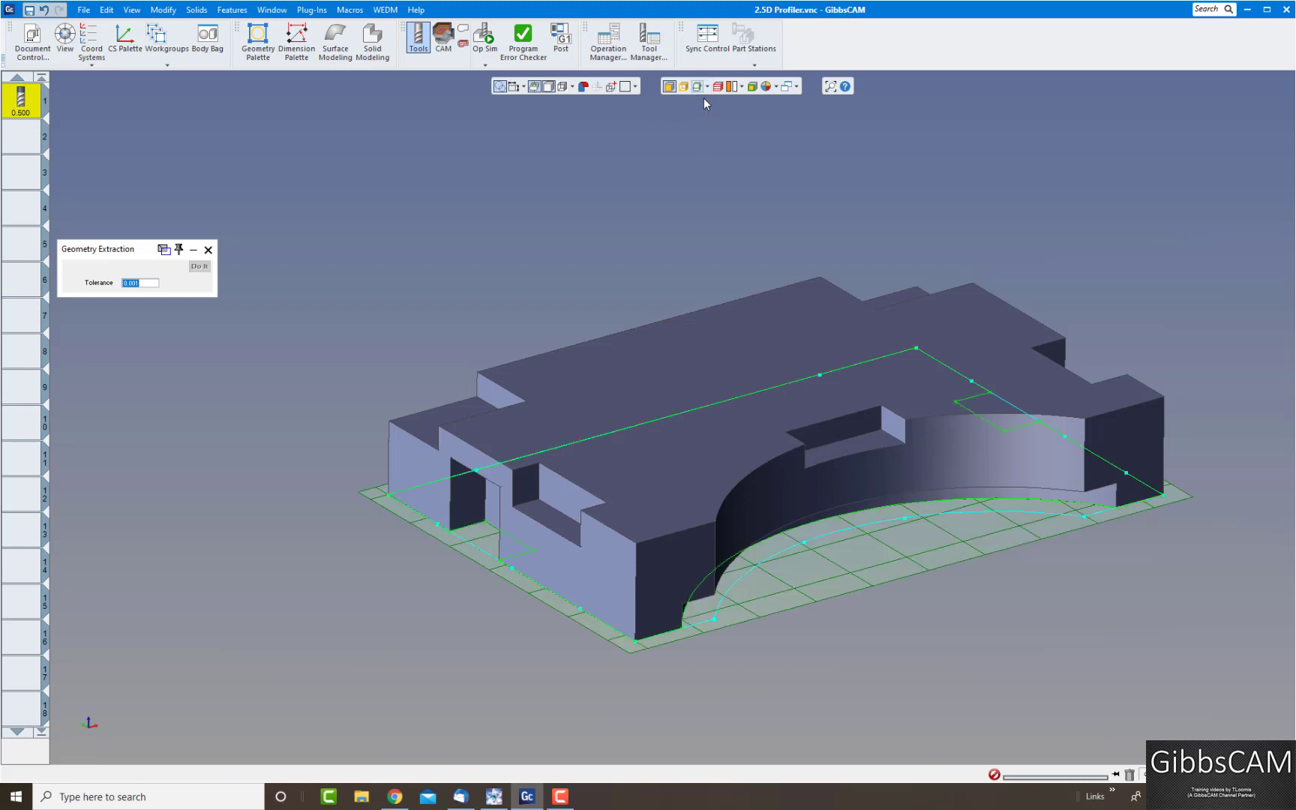
left_click_drag(486, 575, 498, 493)
left_click(465, 437)
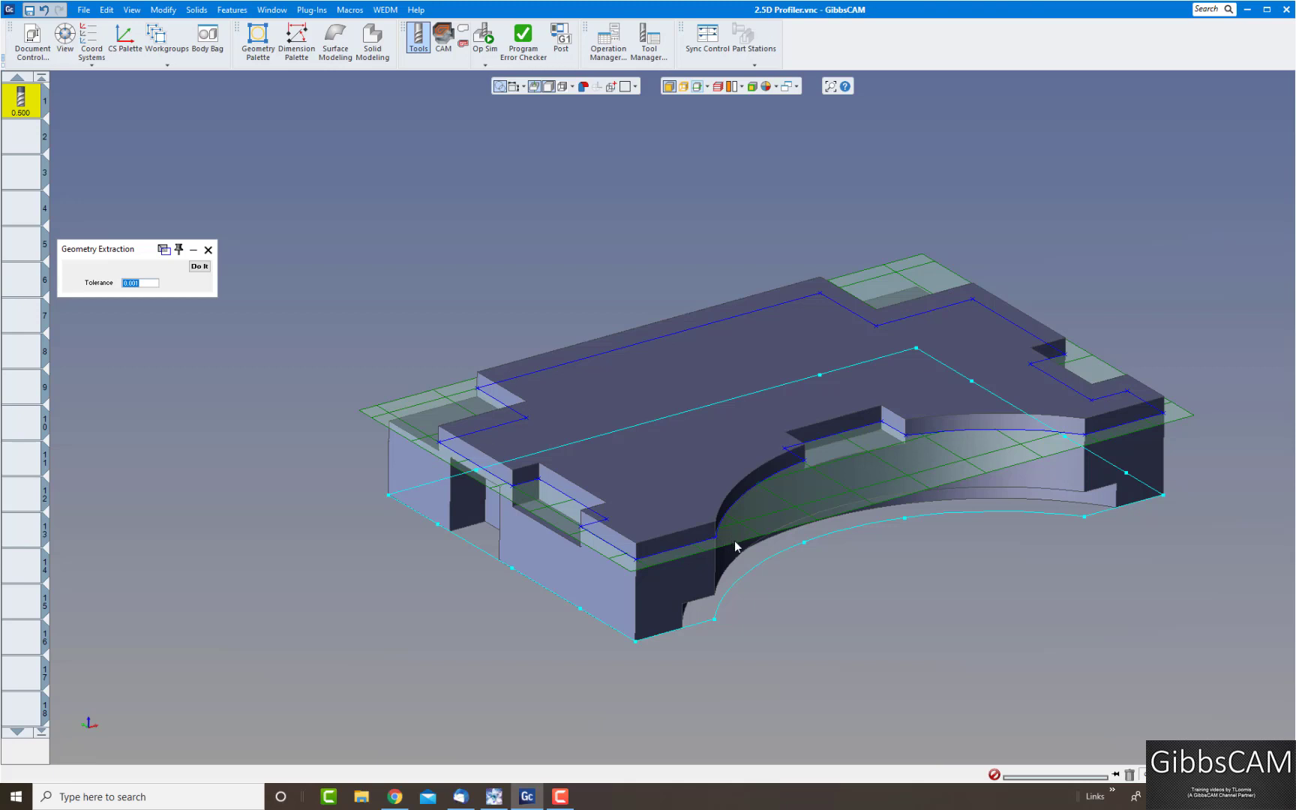
Set the profiler depth from the corner step's floor, then from the side pocket's floor at -0.375.
right_click(430, 391)
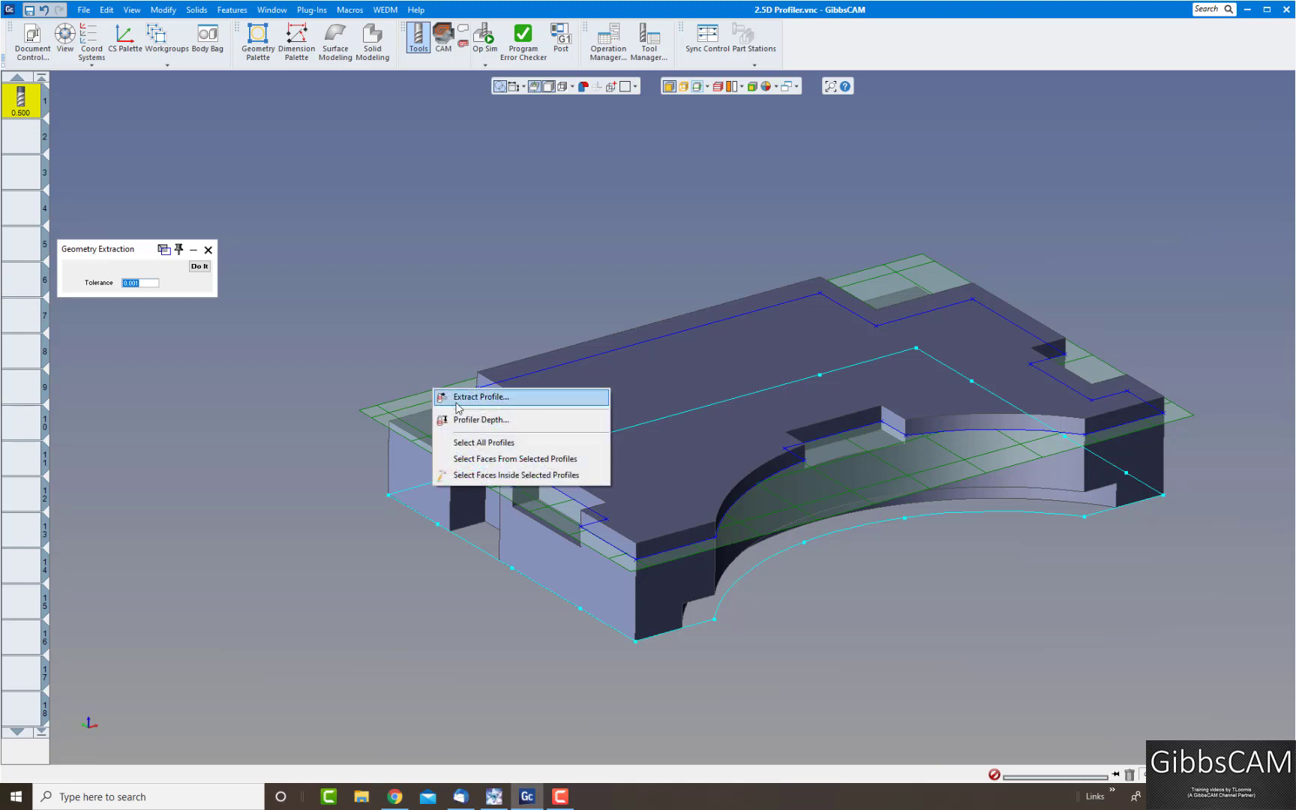
left_click(466, 422)
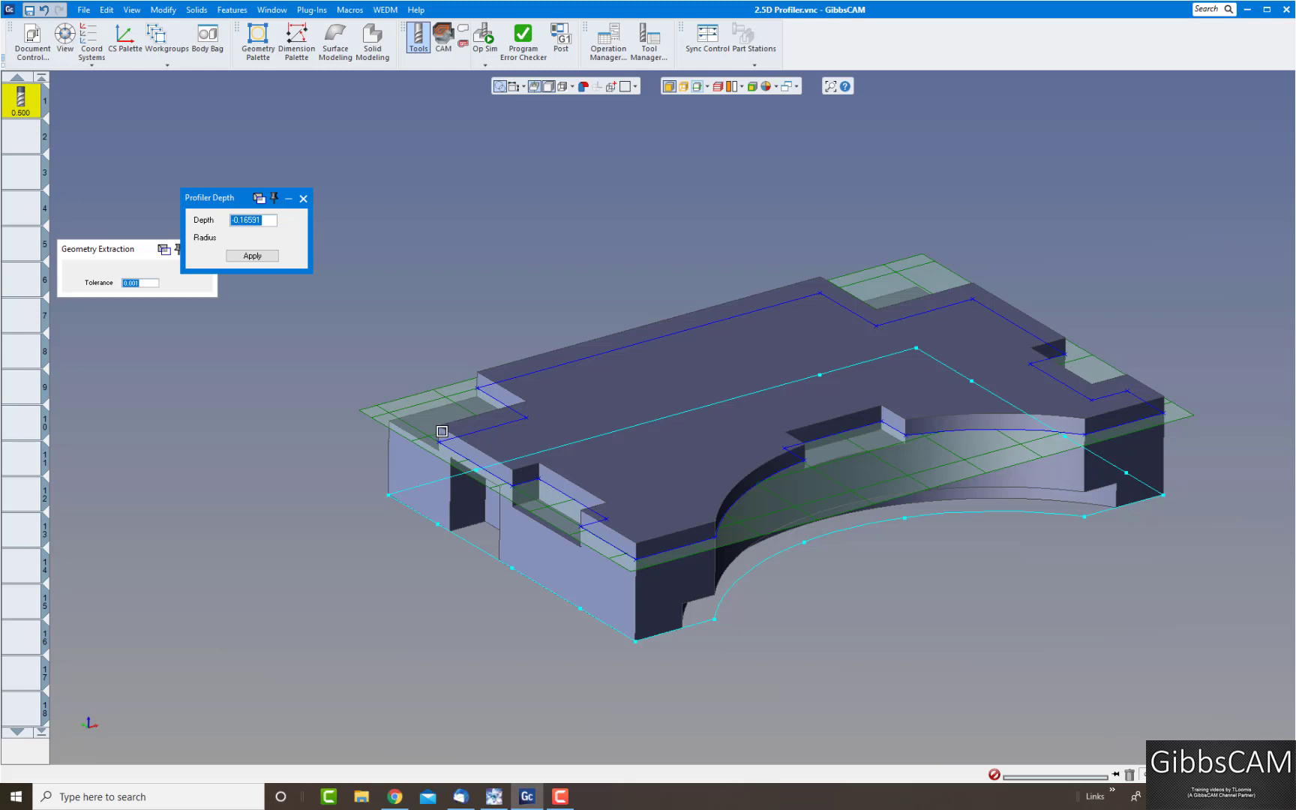
left_click(430, 420)
left_click(255, 256)
left_click(539, 509)
left_click(262, 257)
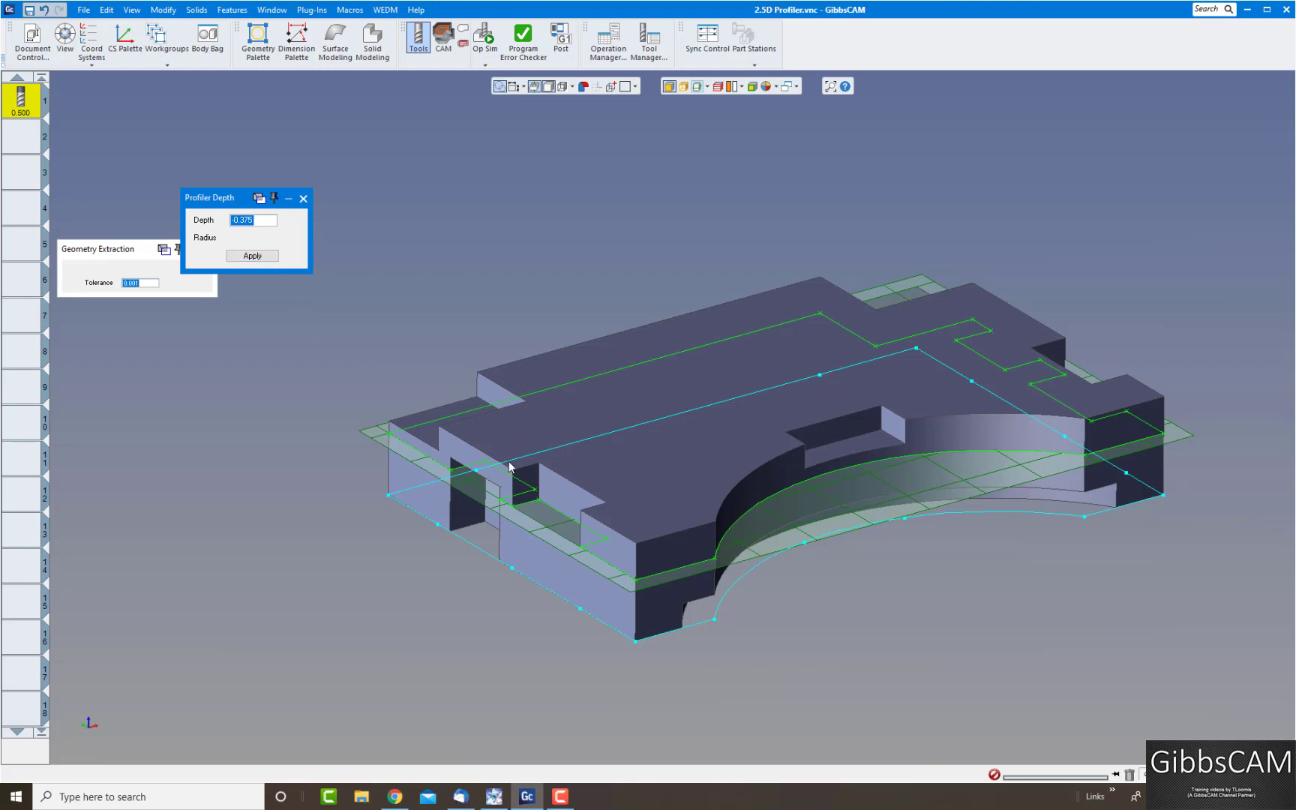
Raise the slice plane to a depth of about -0.1, close the depth settings and turn off the profiler.
left_click_drag(408, 460, 386, 420)
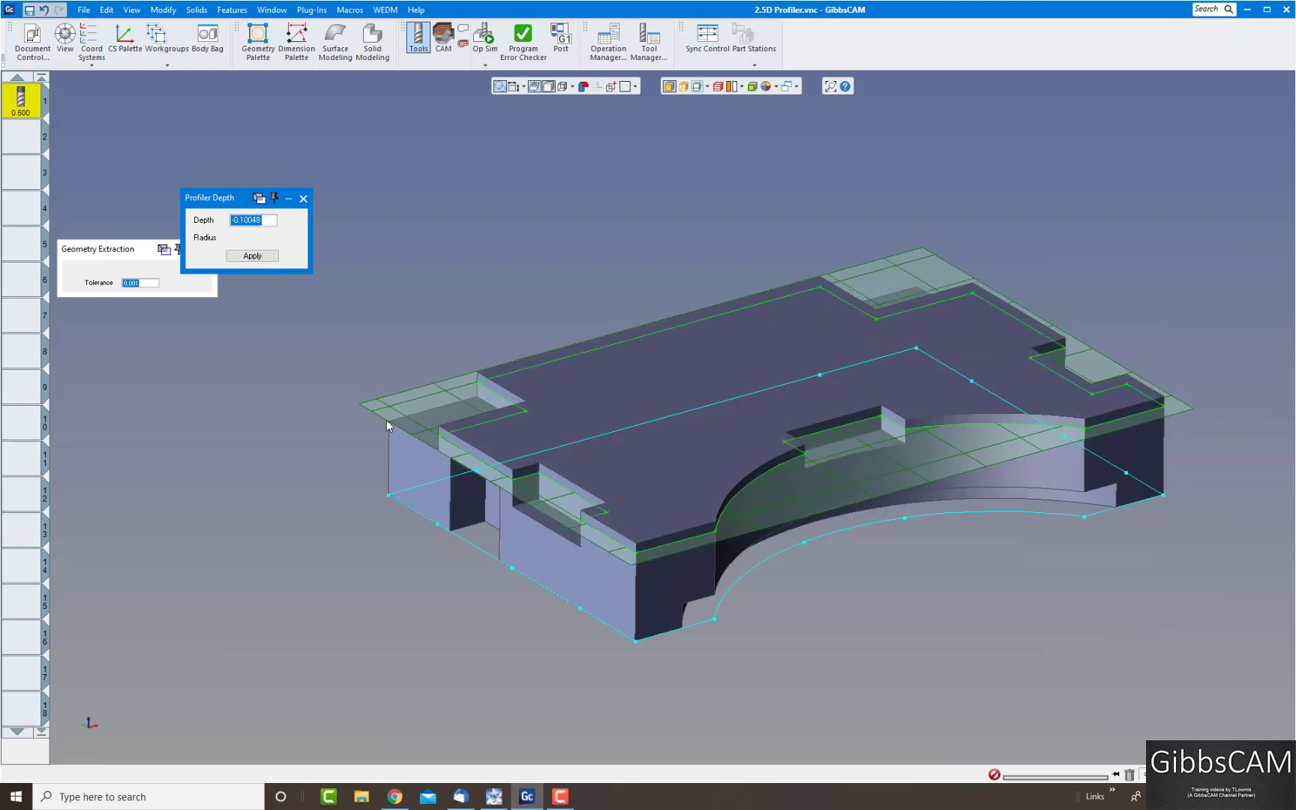
left_click(303, 200)
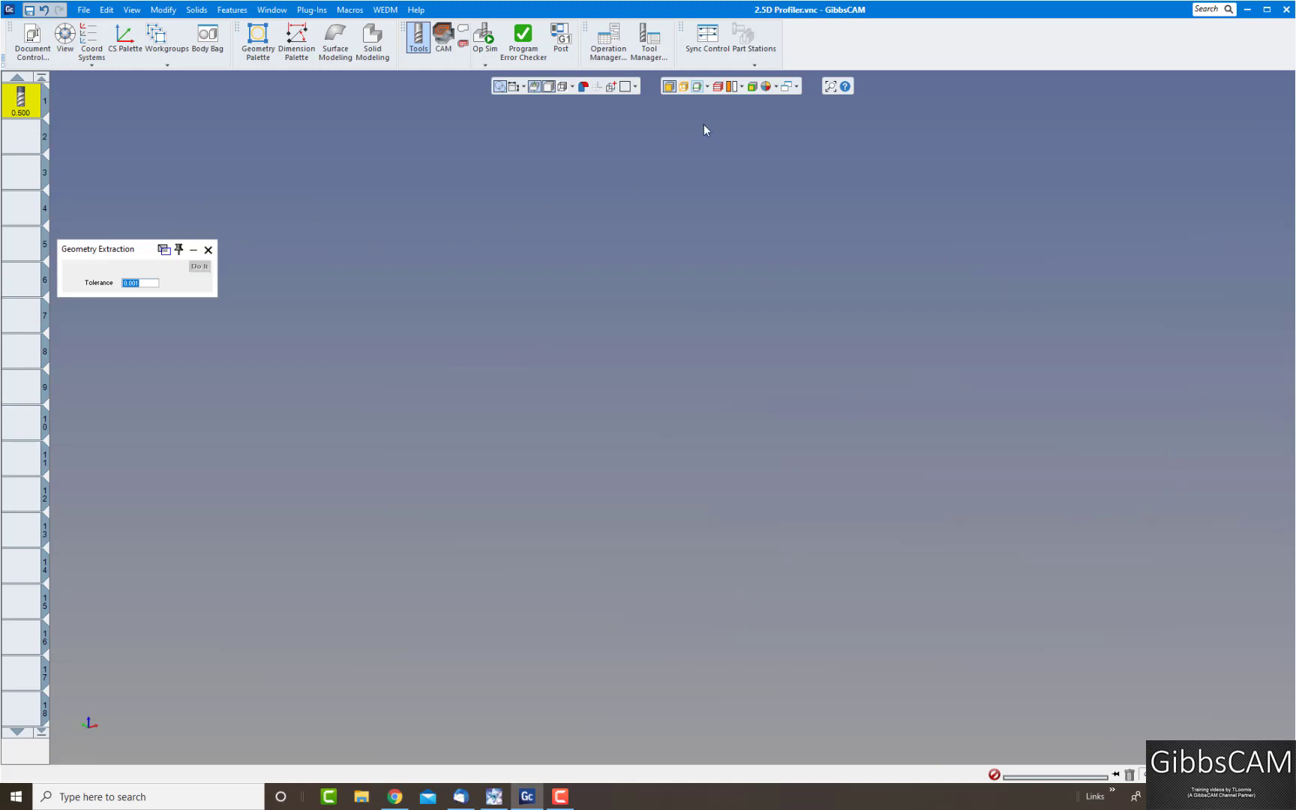
left_click(708, 87)
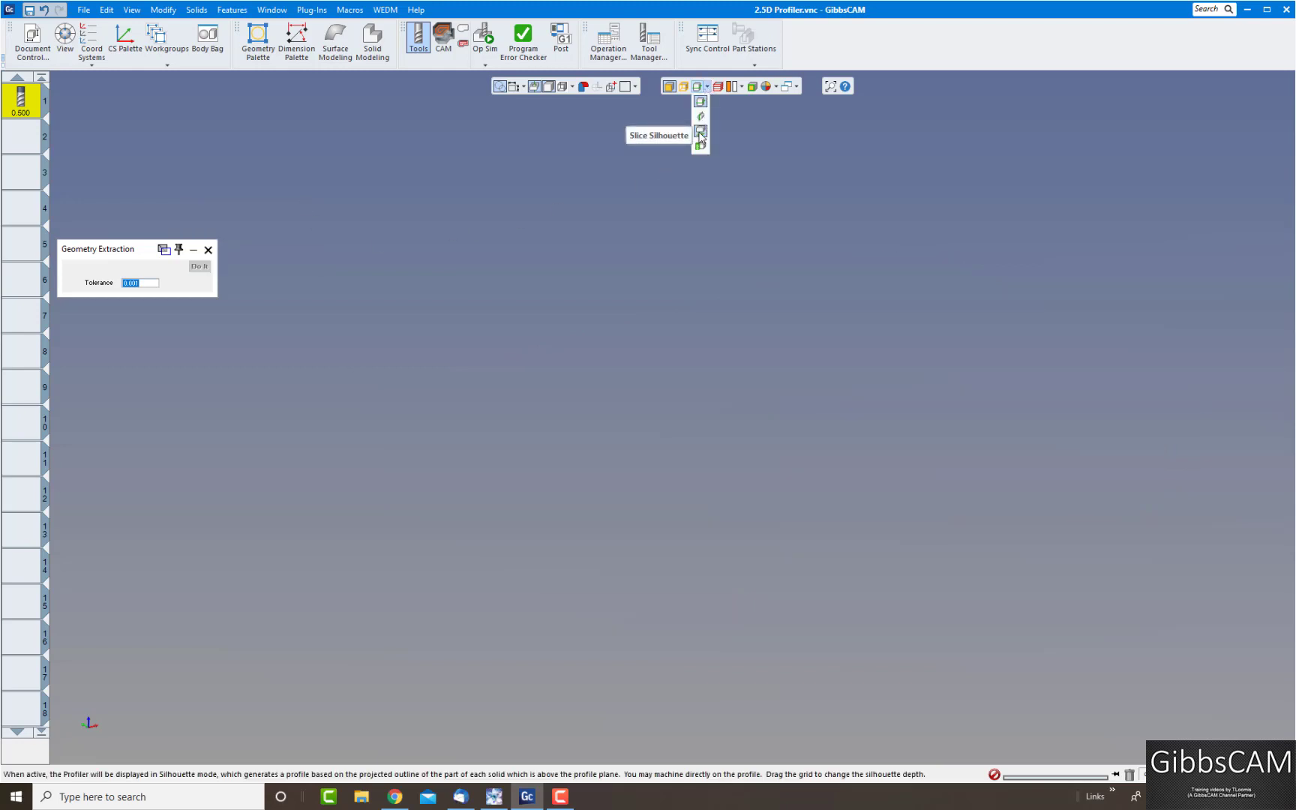
left_click(61, 715)
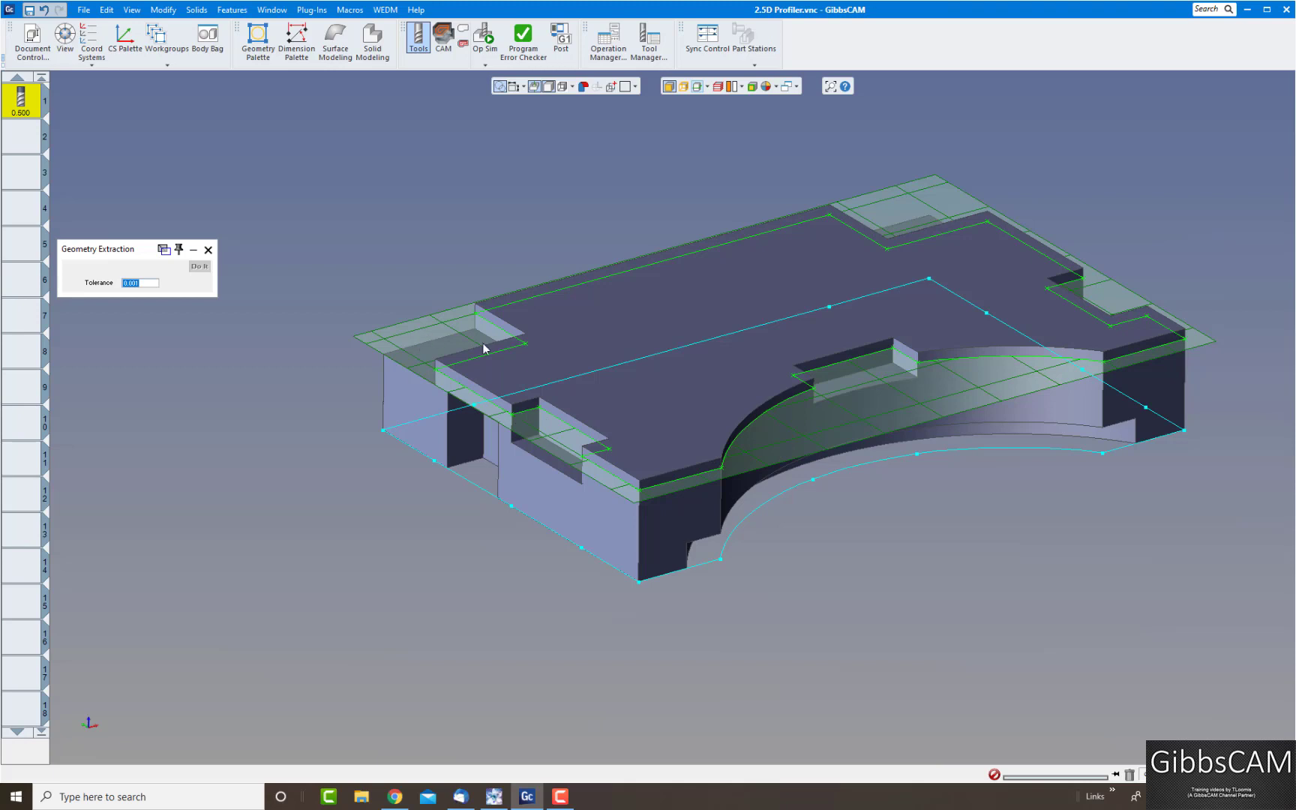
left_click(704, 88)
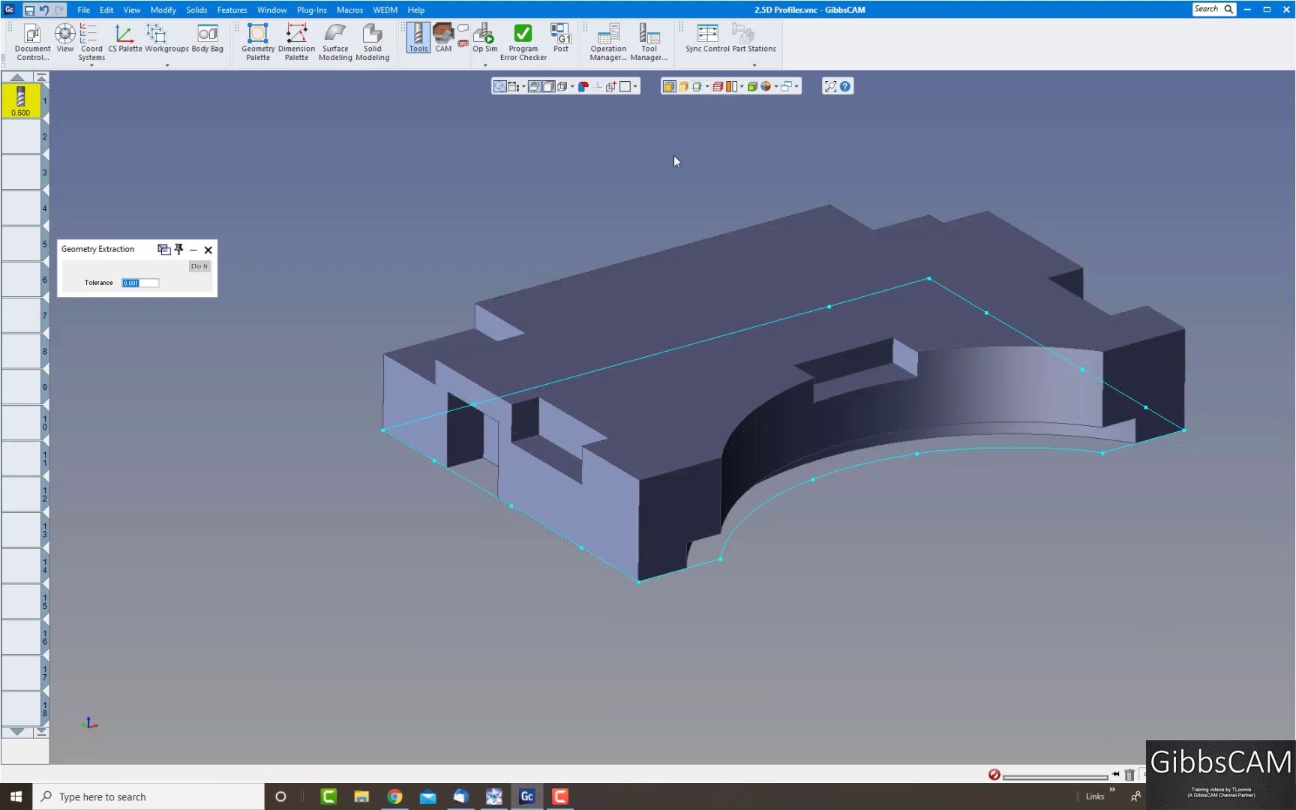
middle_click_drag(770, 297, 790, 257)
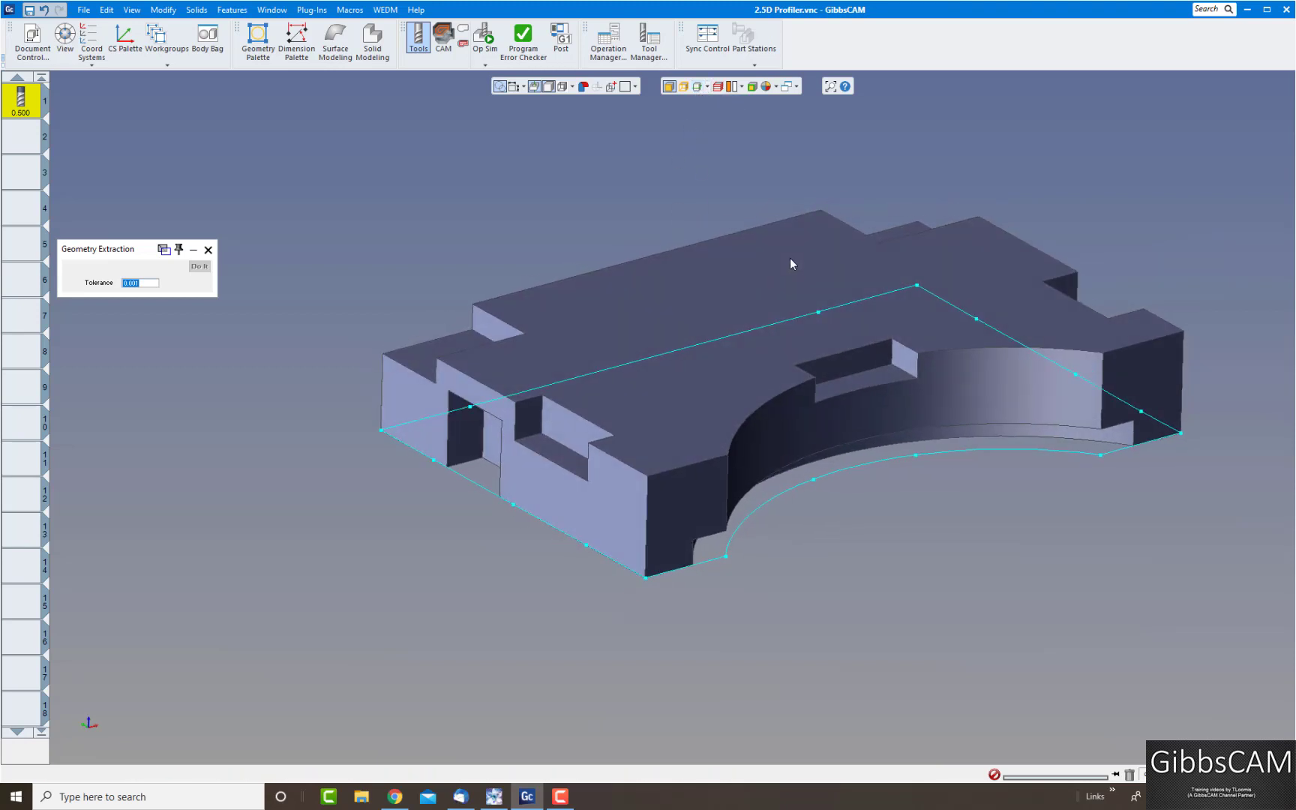
scroll(790, 258, "up", 2, "ctrl")
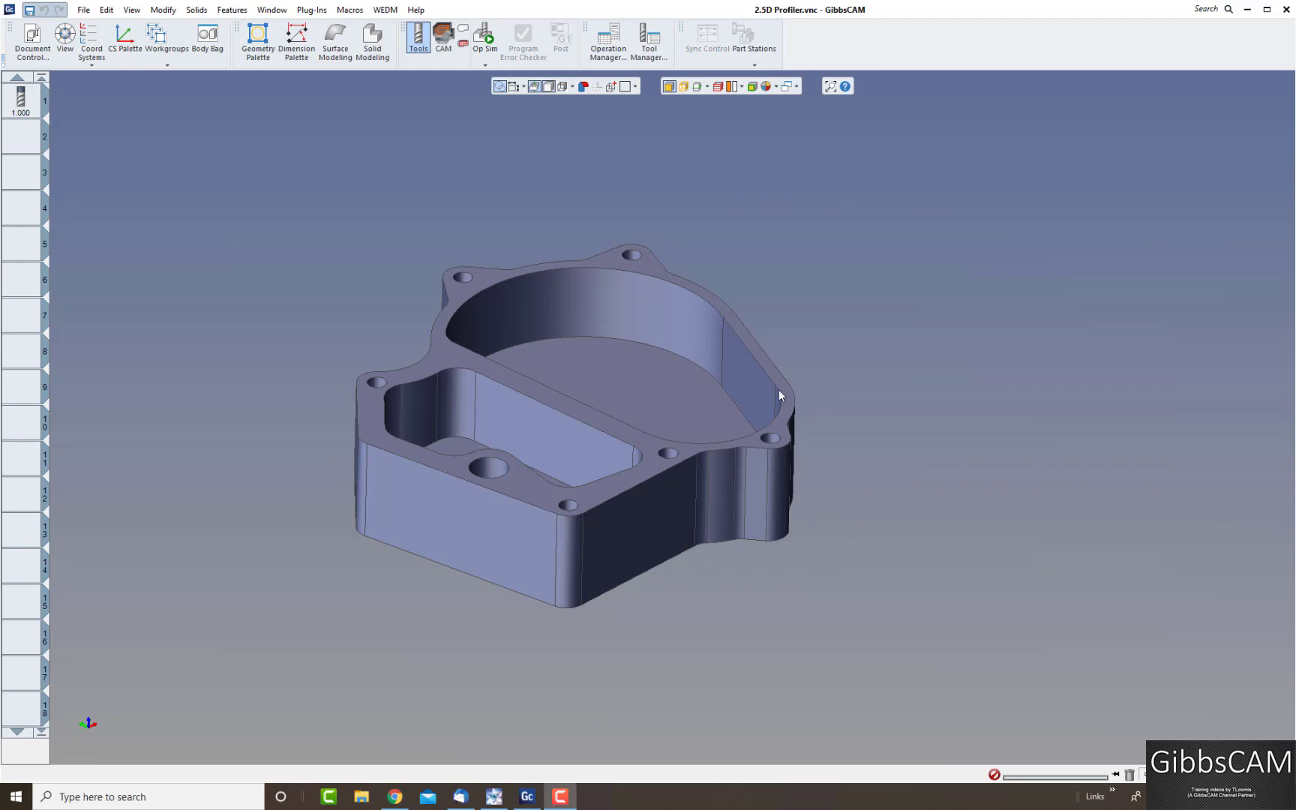
Swap the pocketed housing for the sphere through the Body Bag, and check the stock outline around the sphere.
left_click(799, 355)
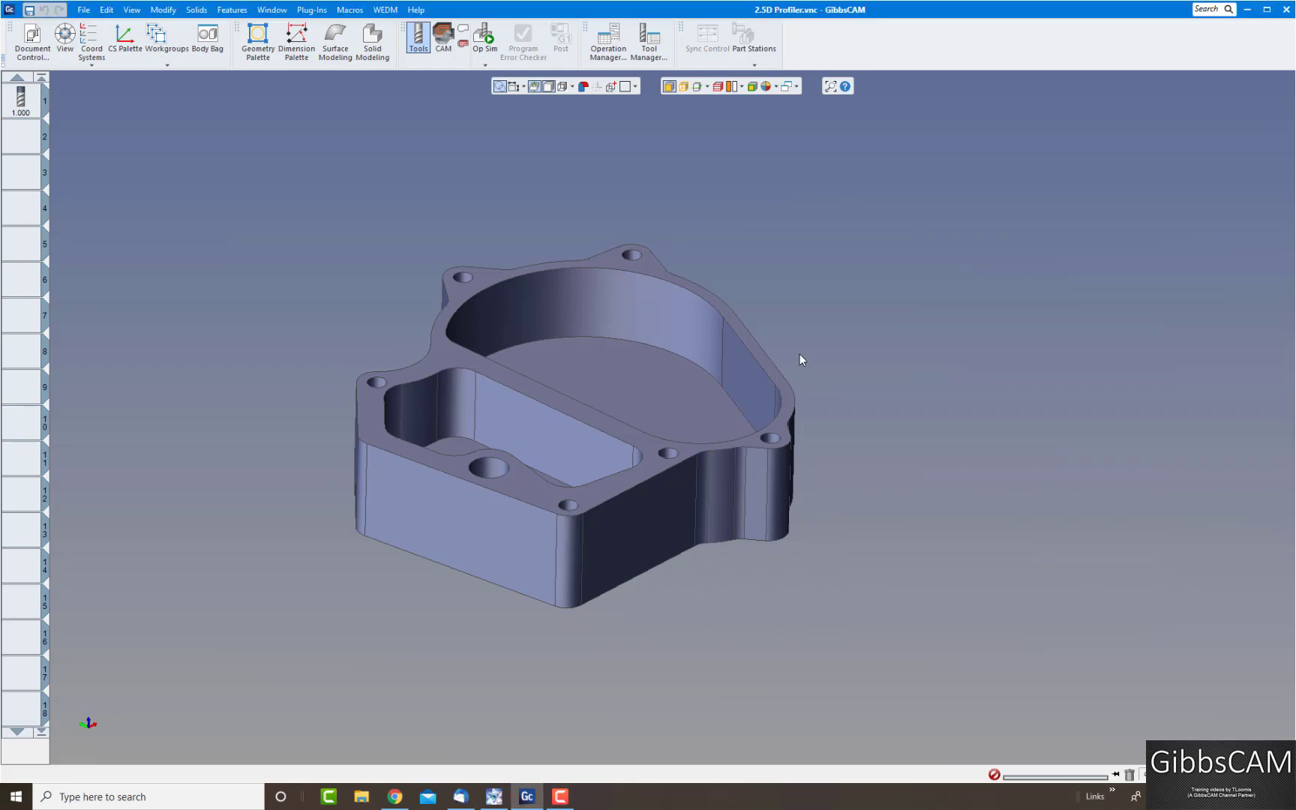
double_click(722, 364)
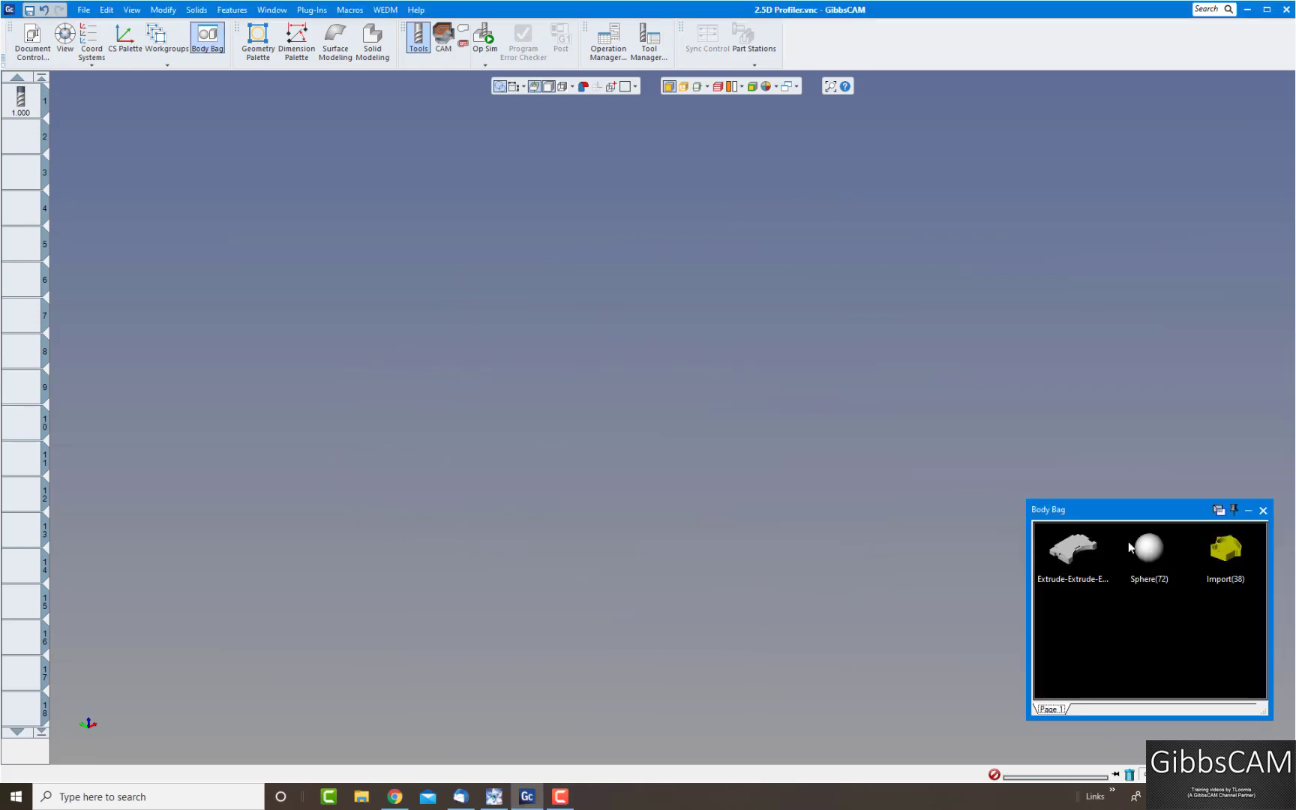
double_click(1152, 556)
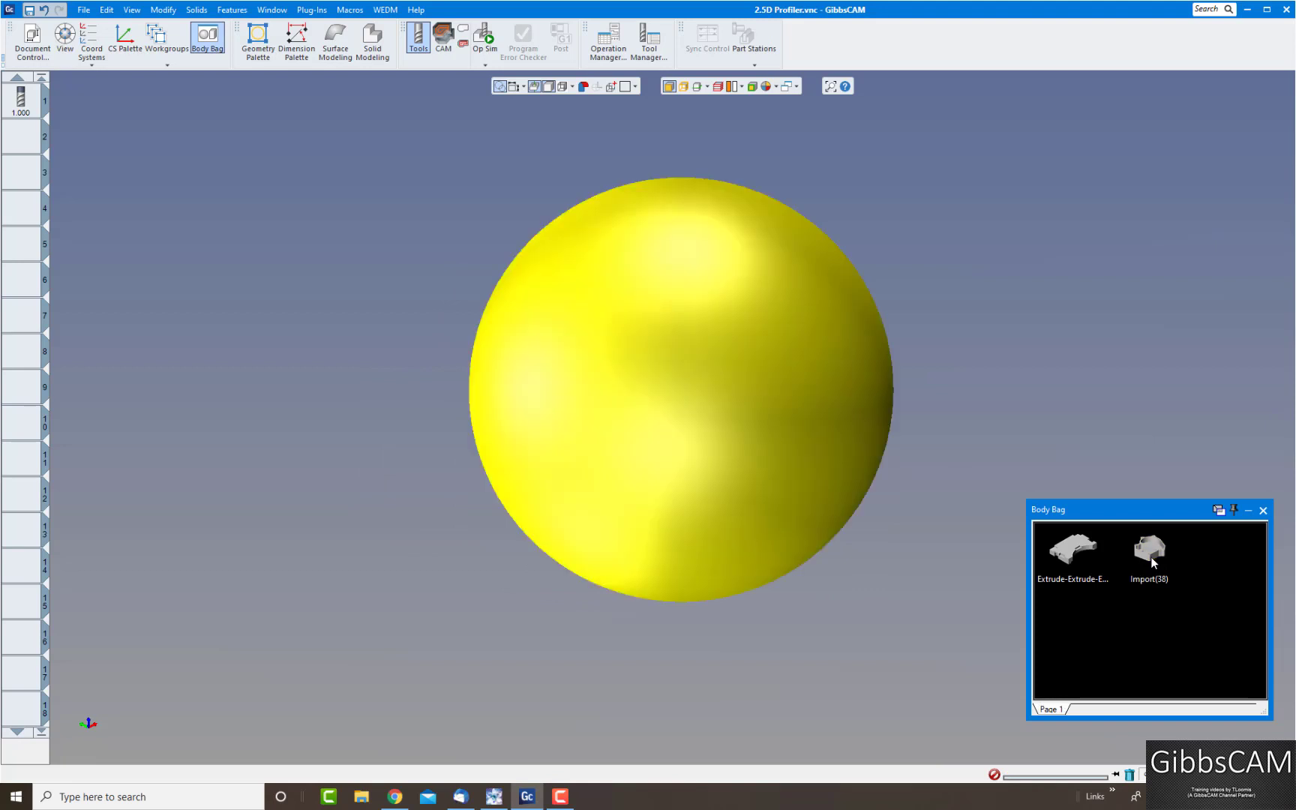
left_click(1263, 510)
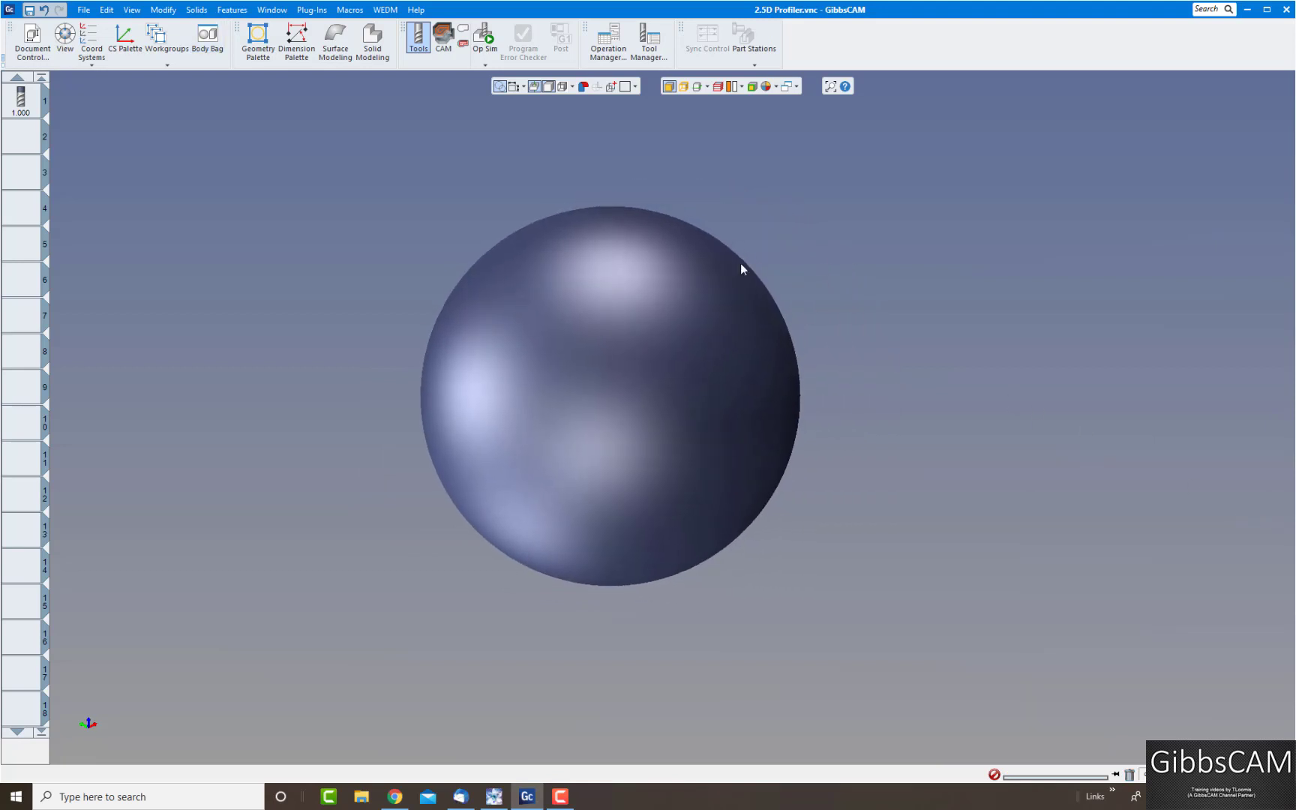
left_click(611, 87)
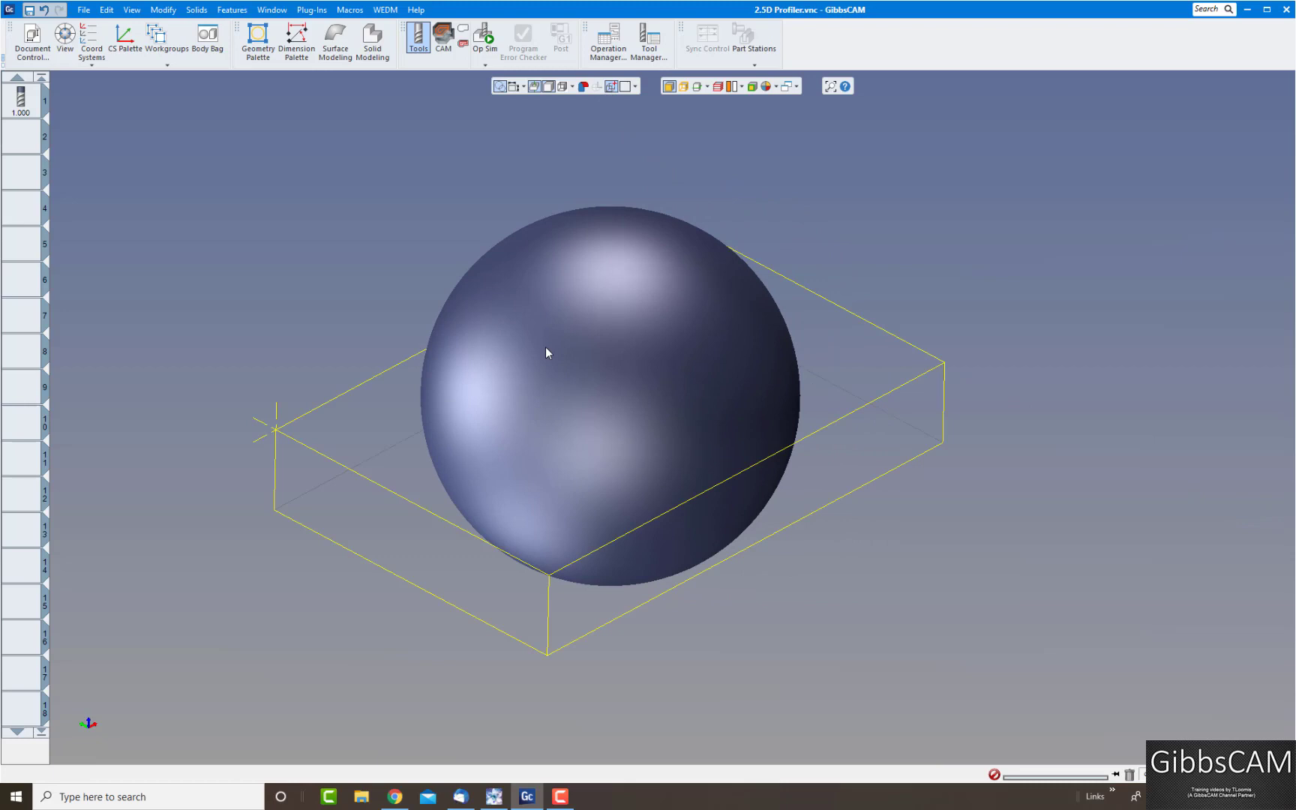
left_click(612, 87)
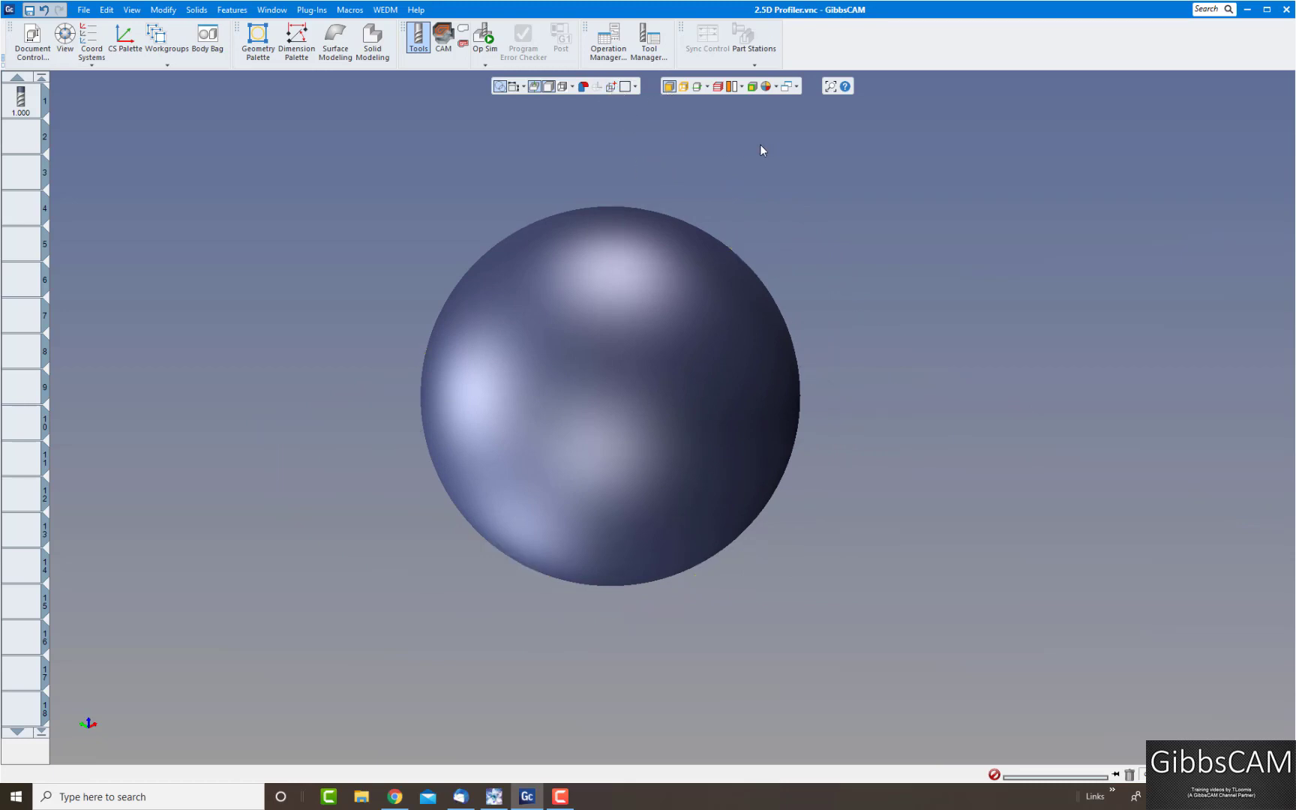
Select the sphere and extract its widest outline as a circle with the solid-based geometry extraction tools.
left_click(258, 37)
left_click_drag(219, 134, 312, 142)
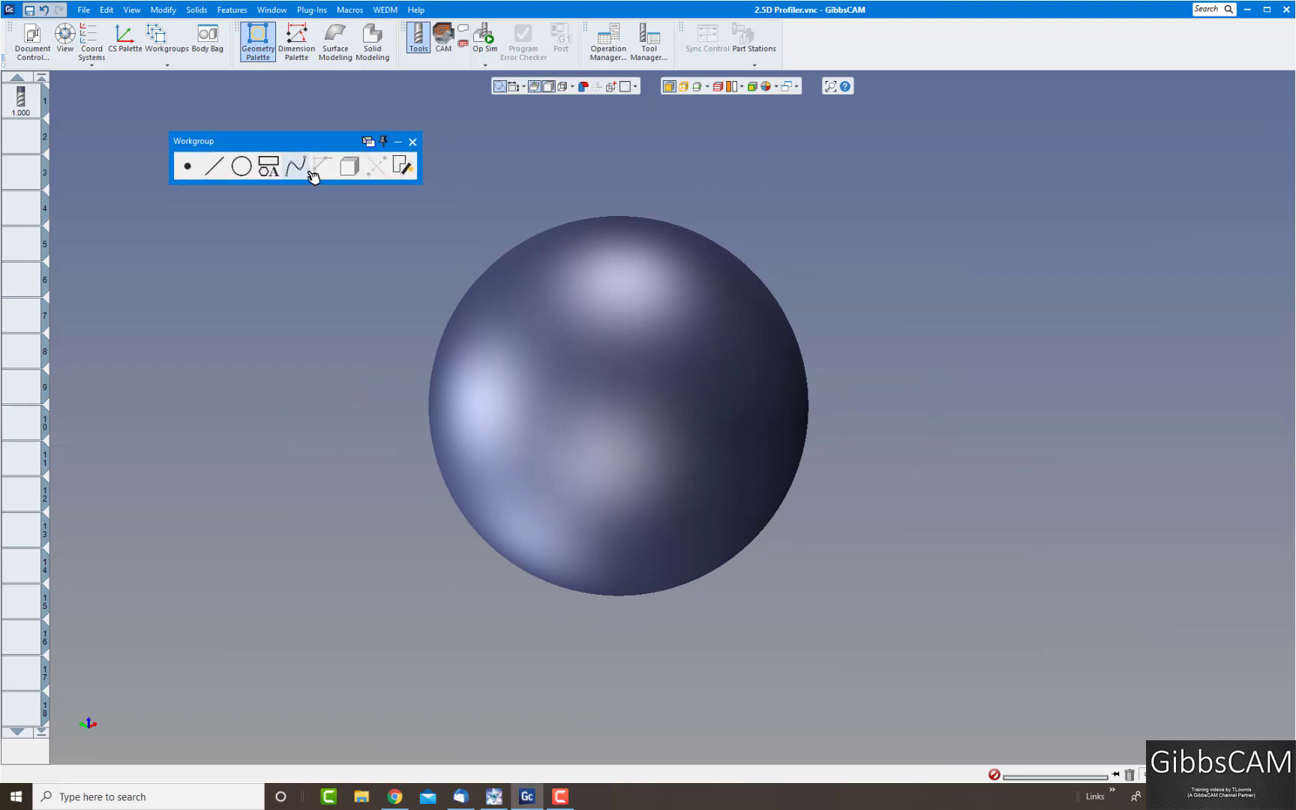
left_click(351, 168)
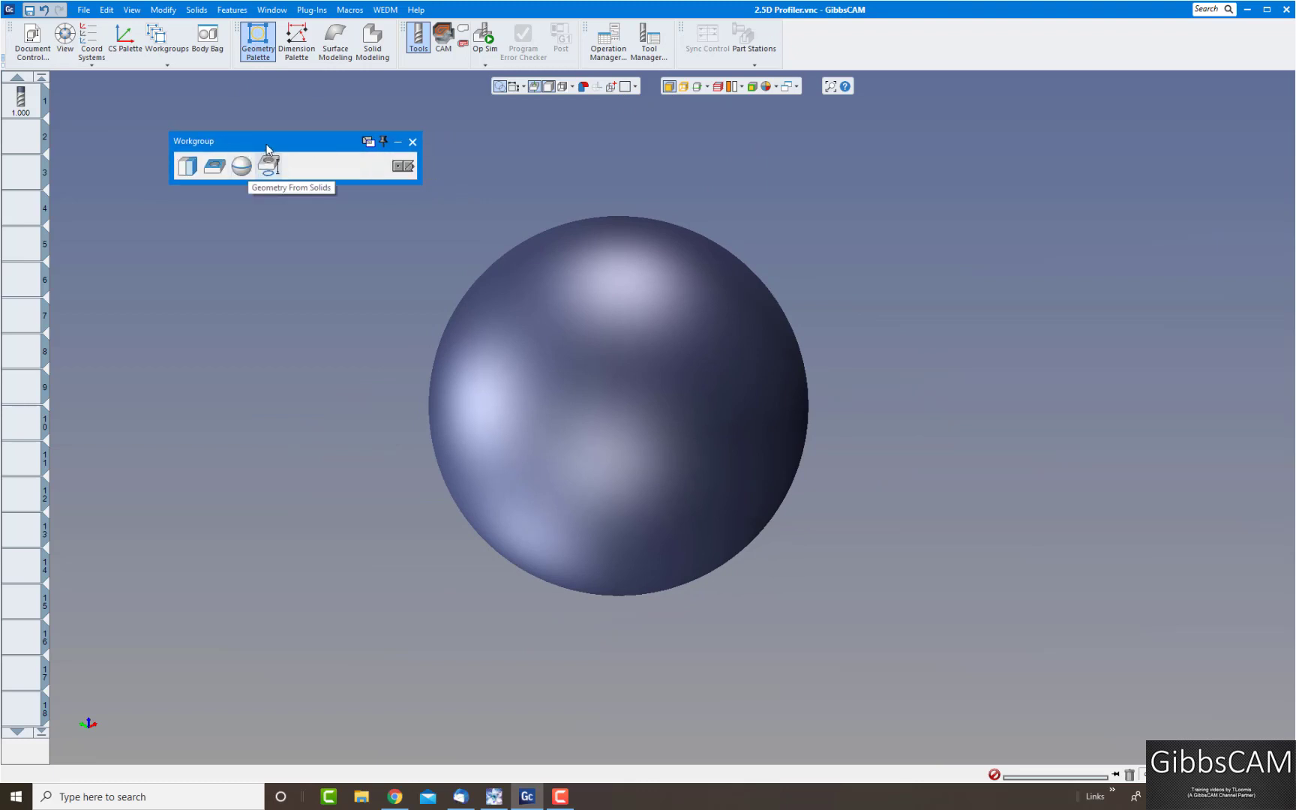
left_click_drag(267, 150, 229, 136)
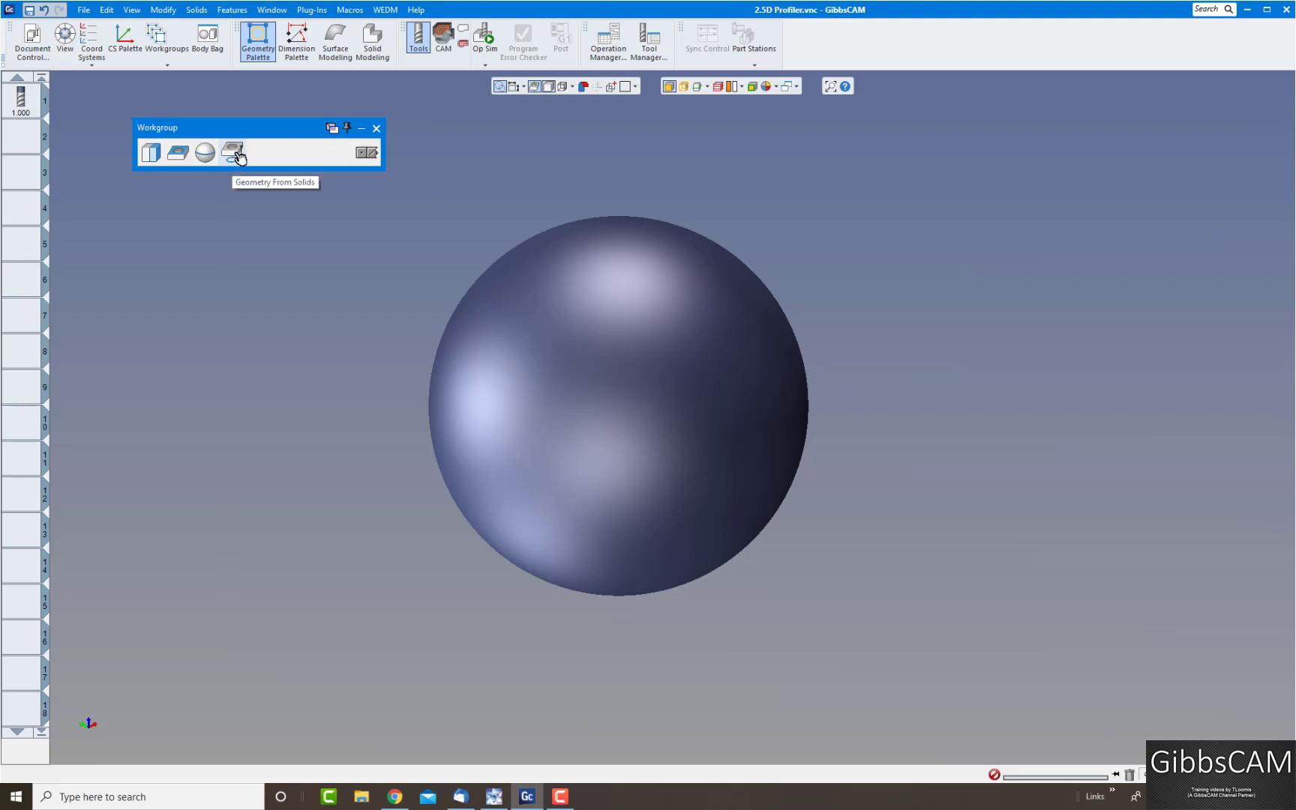
left_click(544, 391)
left_click(205, 153)
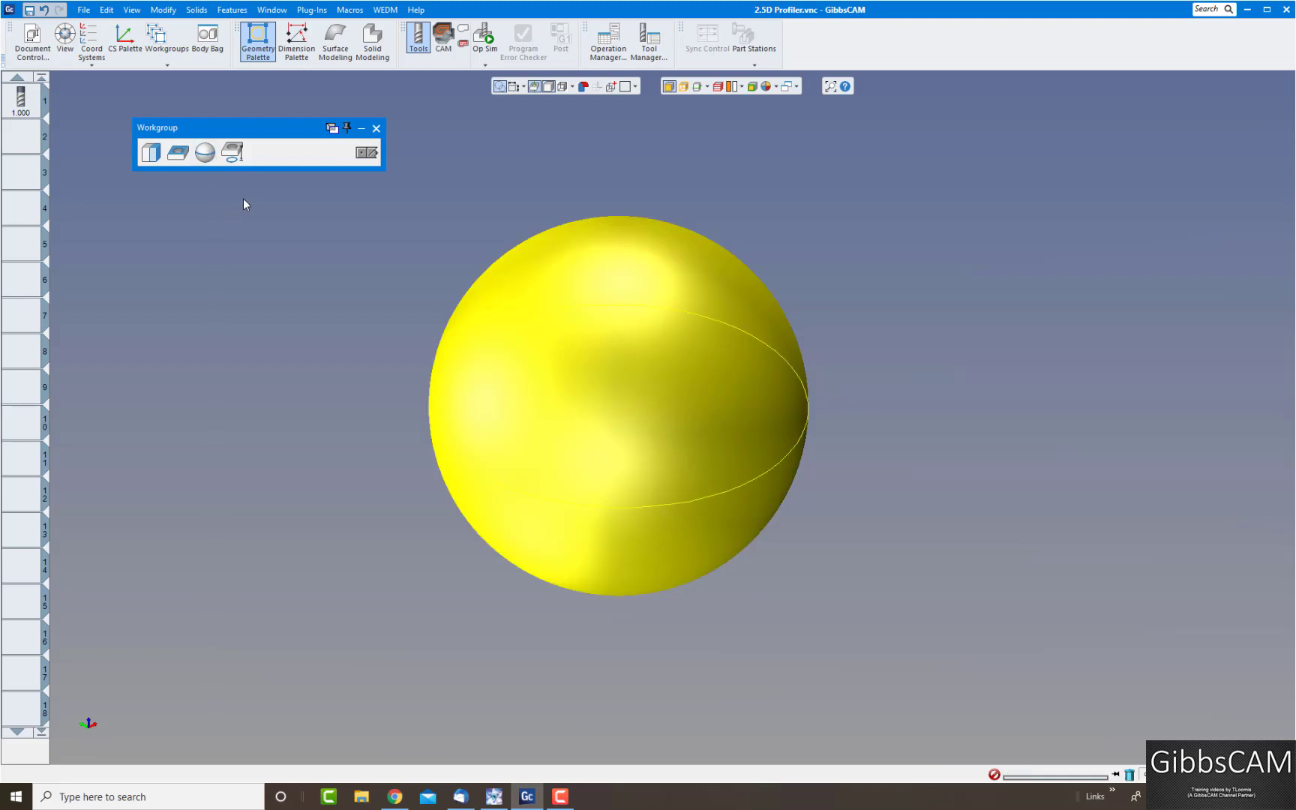
Examine from several angles where the extracted circle lies around the sphere.
scroll(876, 432, "down", 1)
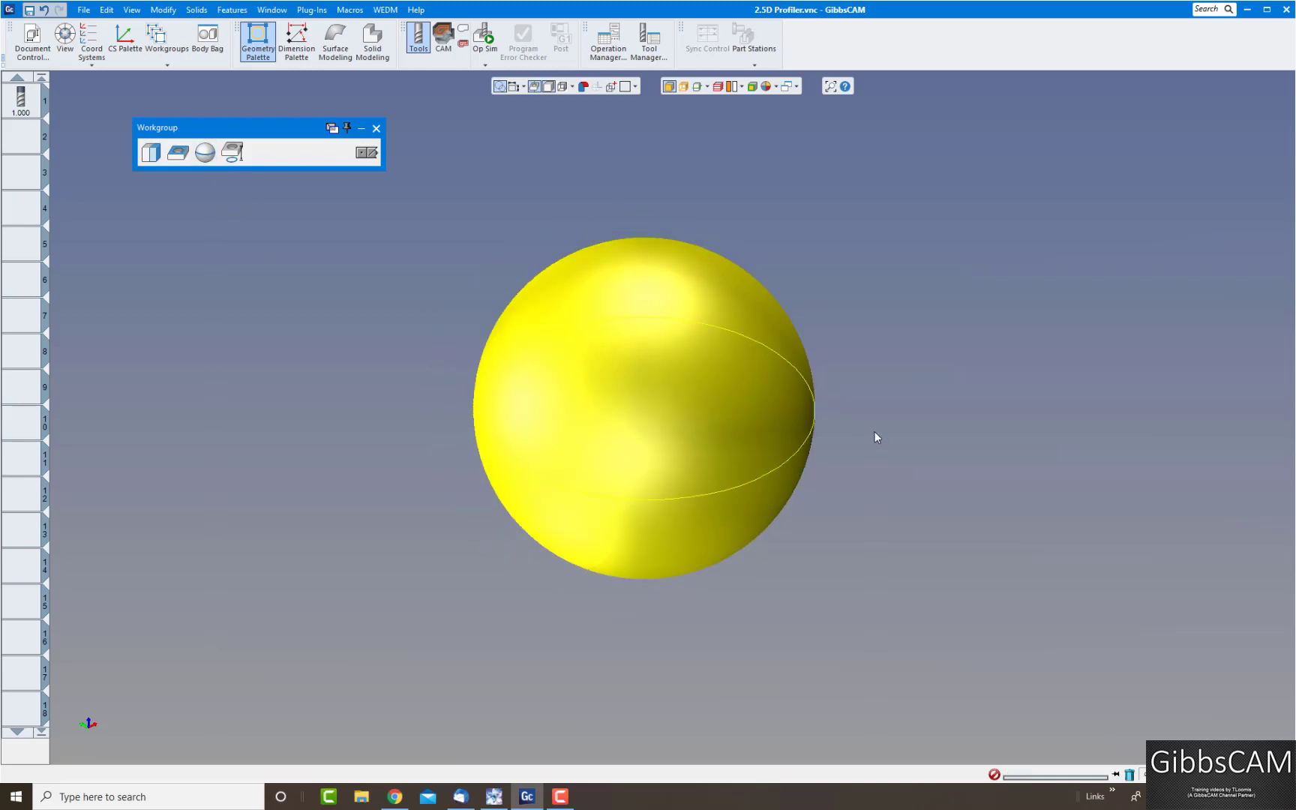
middle_click_drag(876, 432, 870, 430)
key("Up")
key("Up")
key("Up")
key("Up")
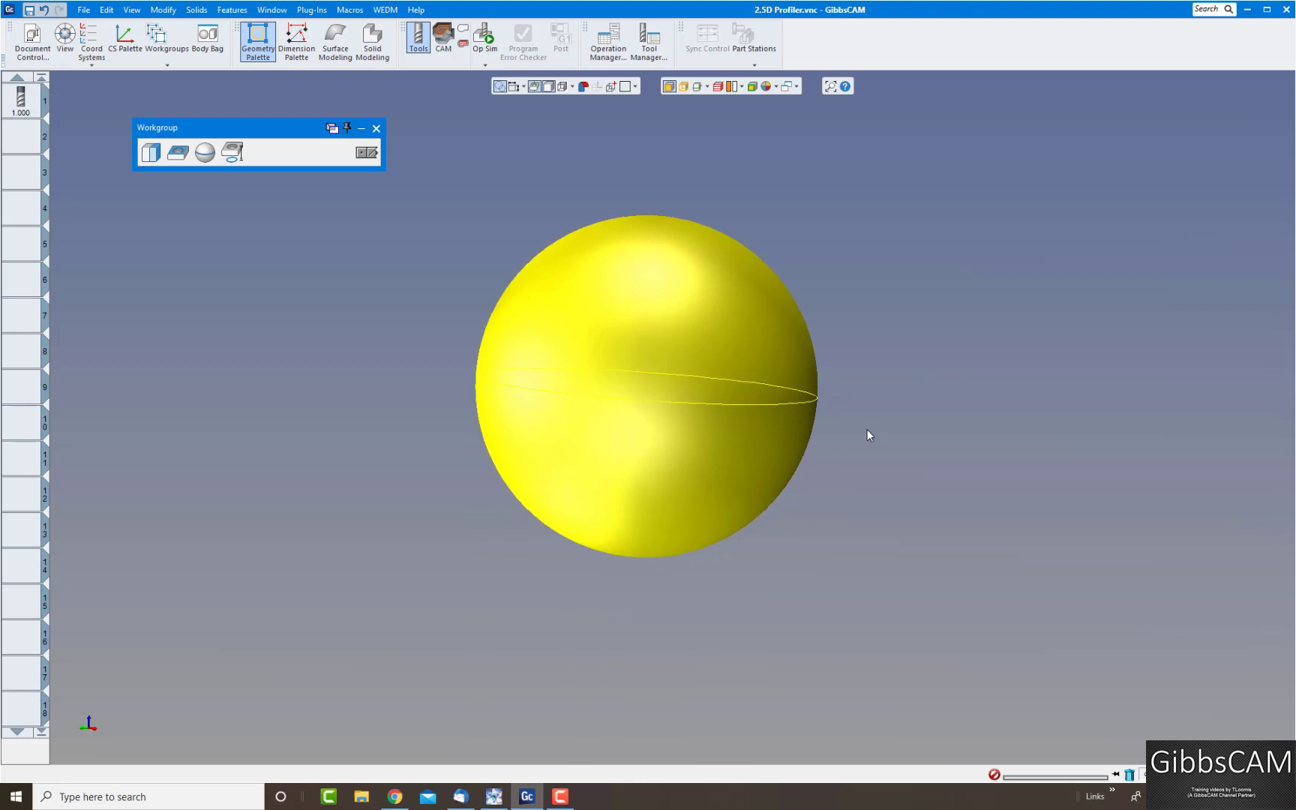
key("Up")
key("Up")
key("Up")
key("Up")
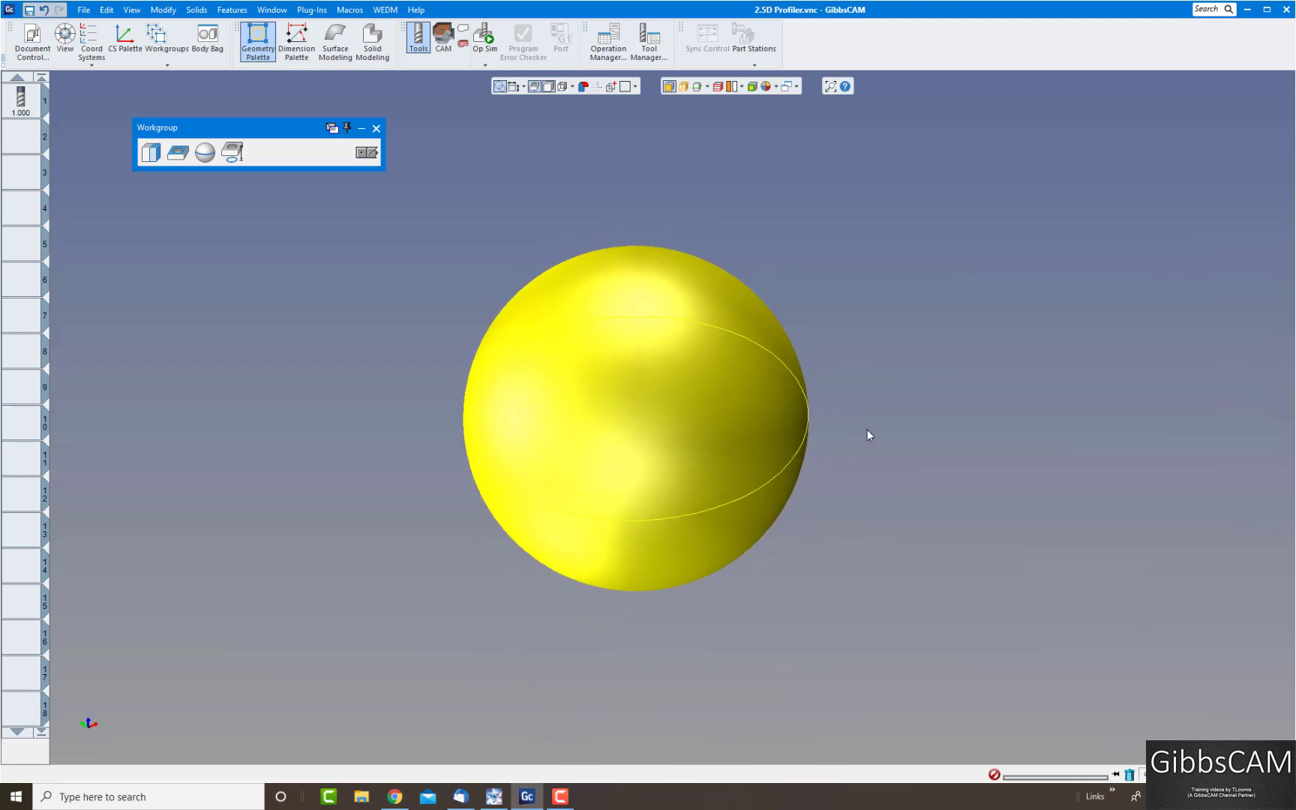
key("Up")
key("Up")
key("Up")
key("Up")
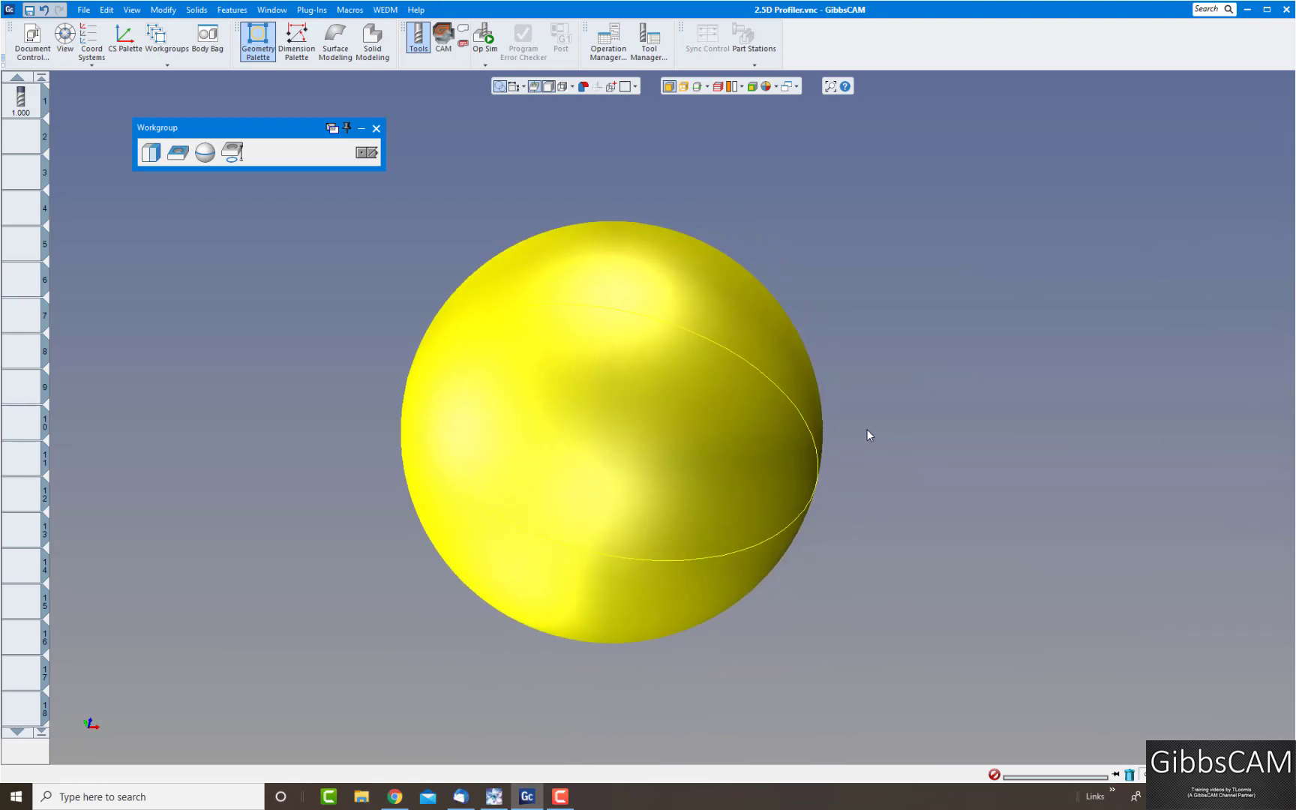
key("Up")
key("Up")
key("Up")
key("Up")
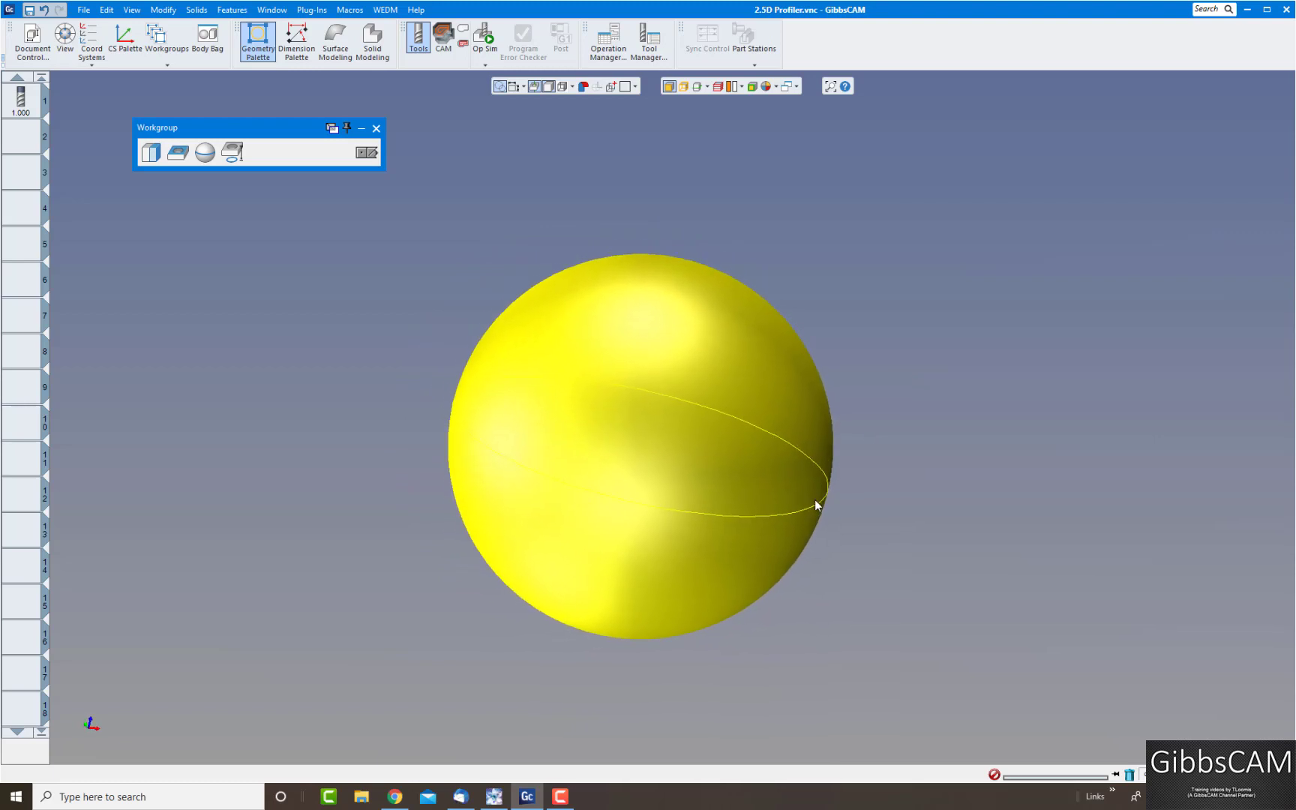
Check the commands available for the extracted circle, and return to the main geometry creation tools.
scroll(816, 495, "up", 2)
left_click(816, 492)
right_click(816, 492)
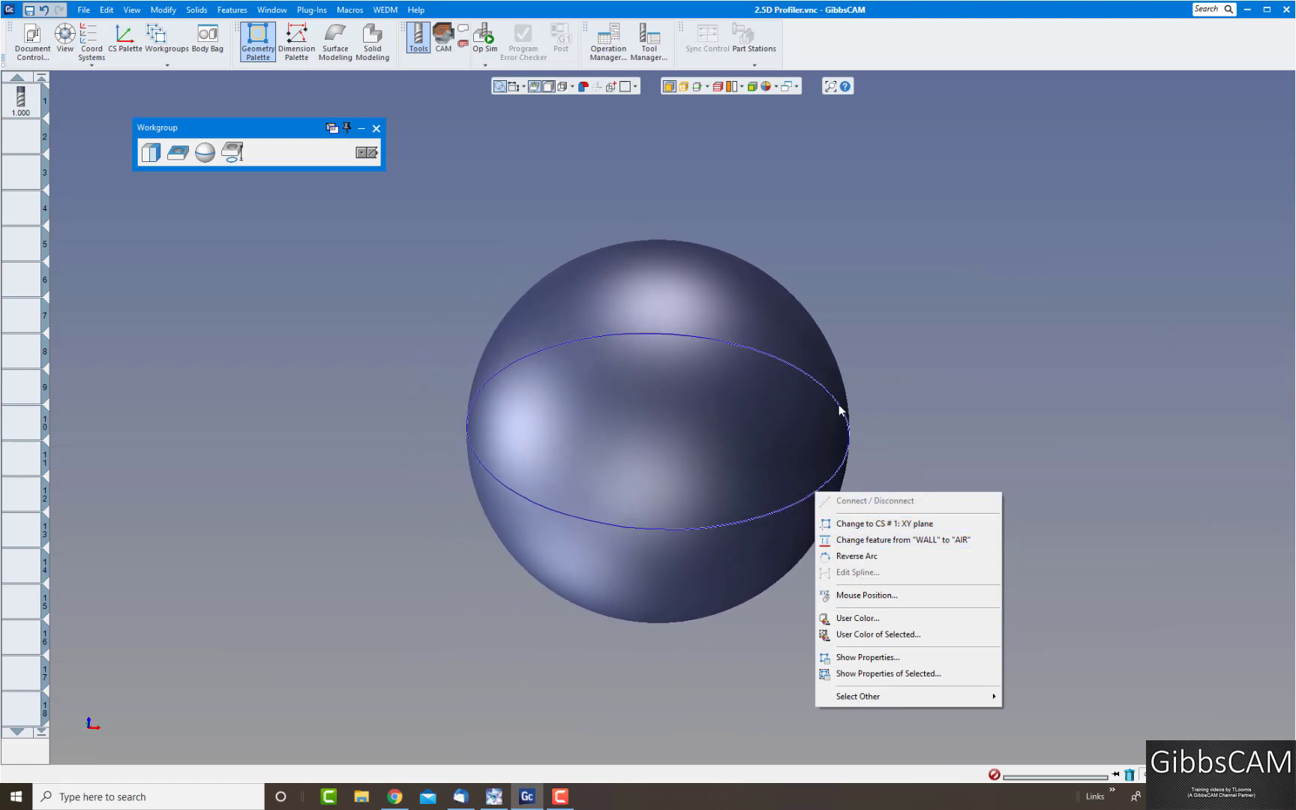
left_click(870, 371)
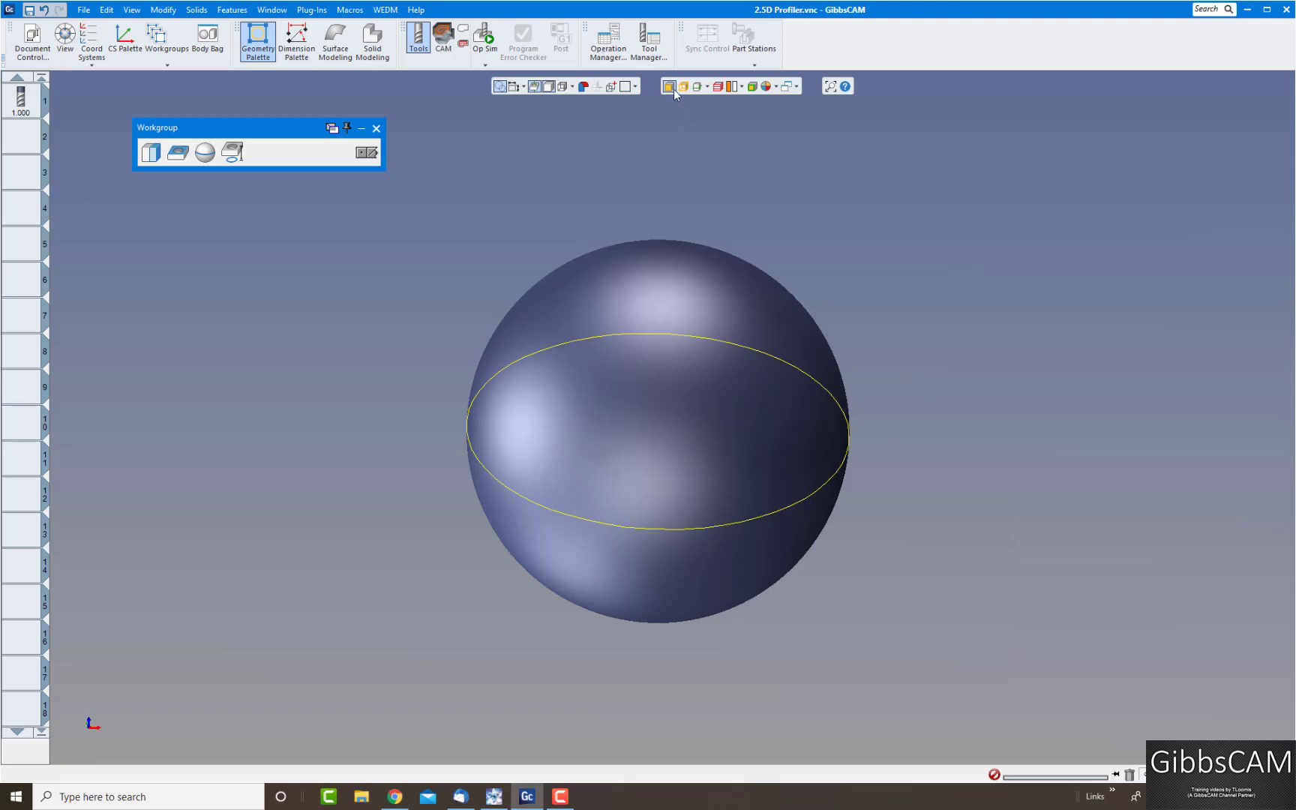
left_click(366, 153)
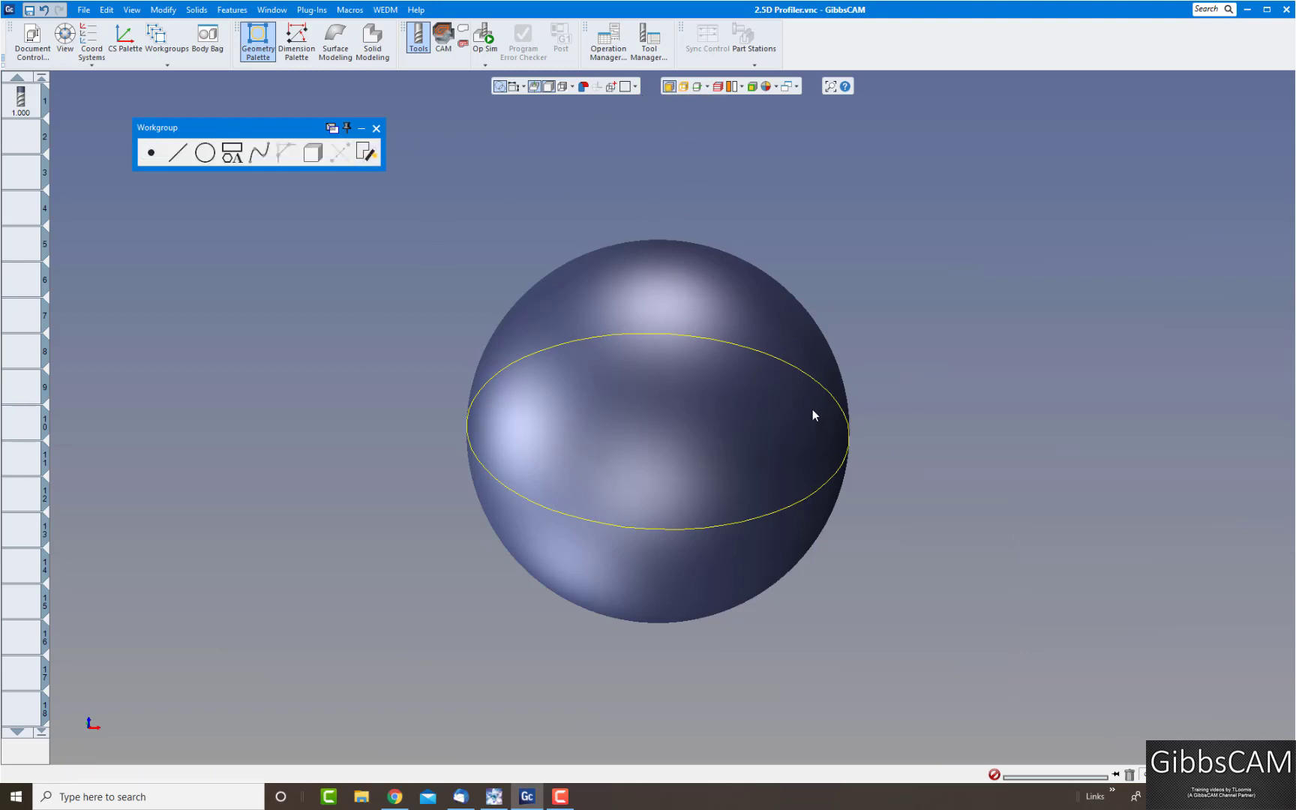
scroll(848, 420, "up", 1)
scroll(848, 420, "down", 2)
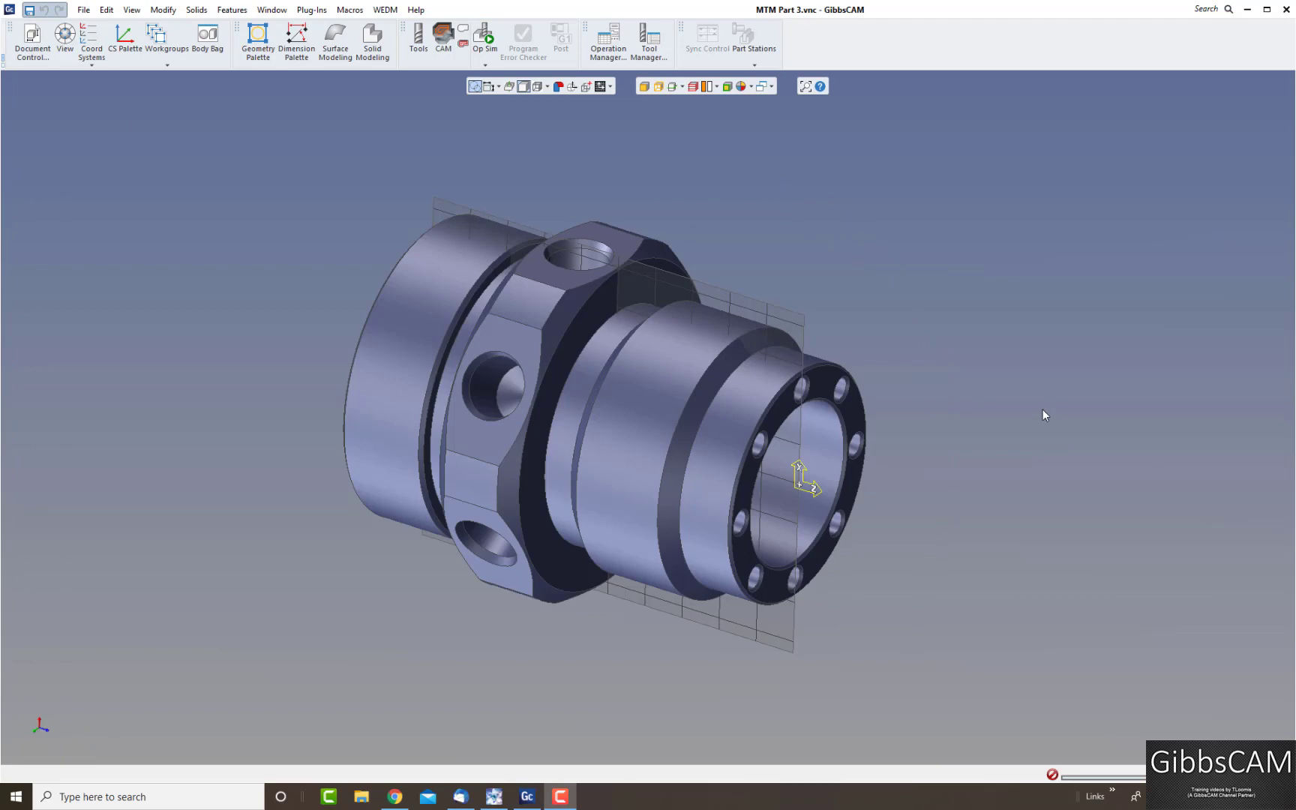
Try to run the Get Section plug-in on the turned part without selecting a solid.
left_click(974, 378)
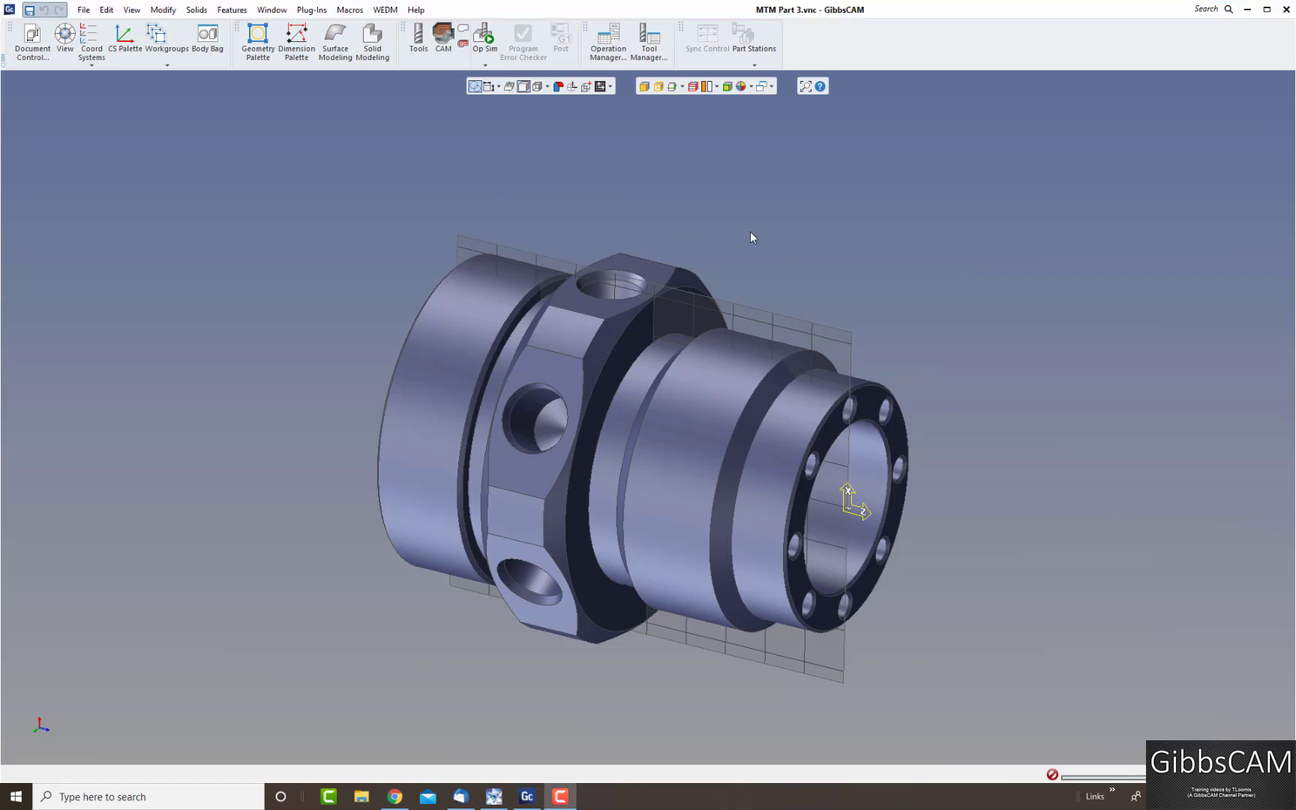
left_click(312, 10)
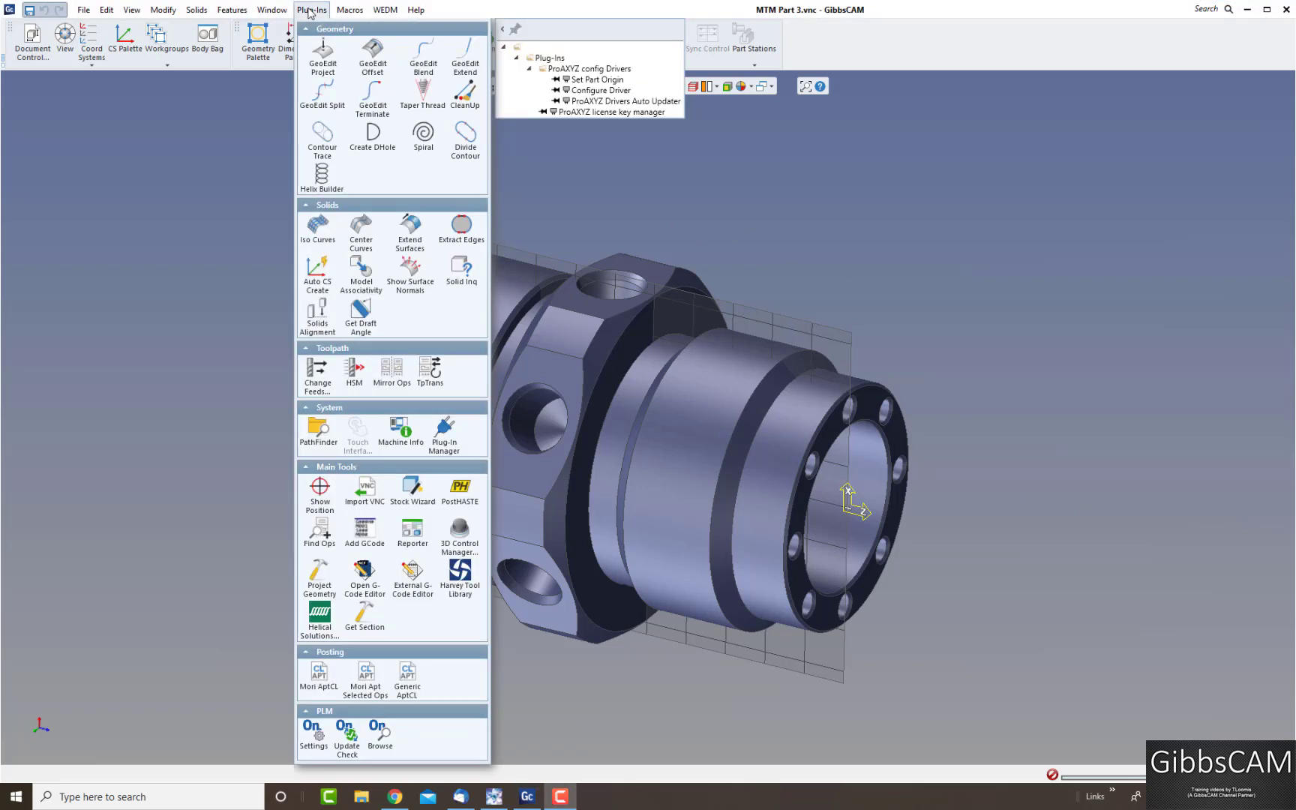
left_click(363, 620)
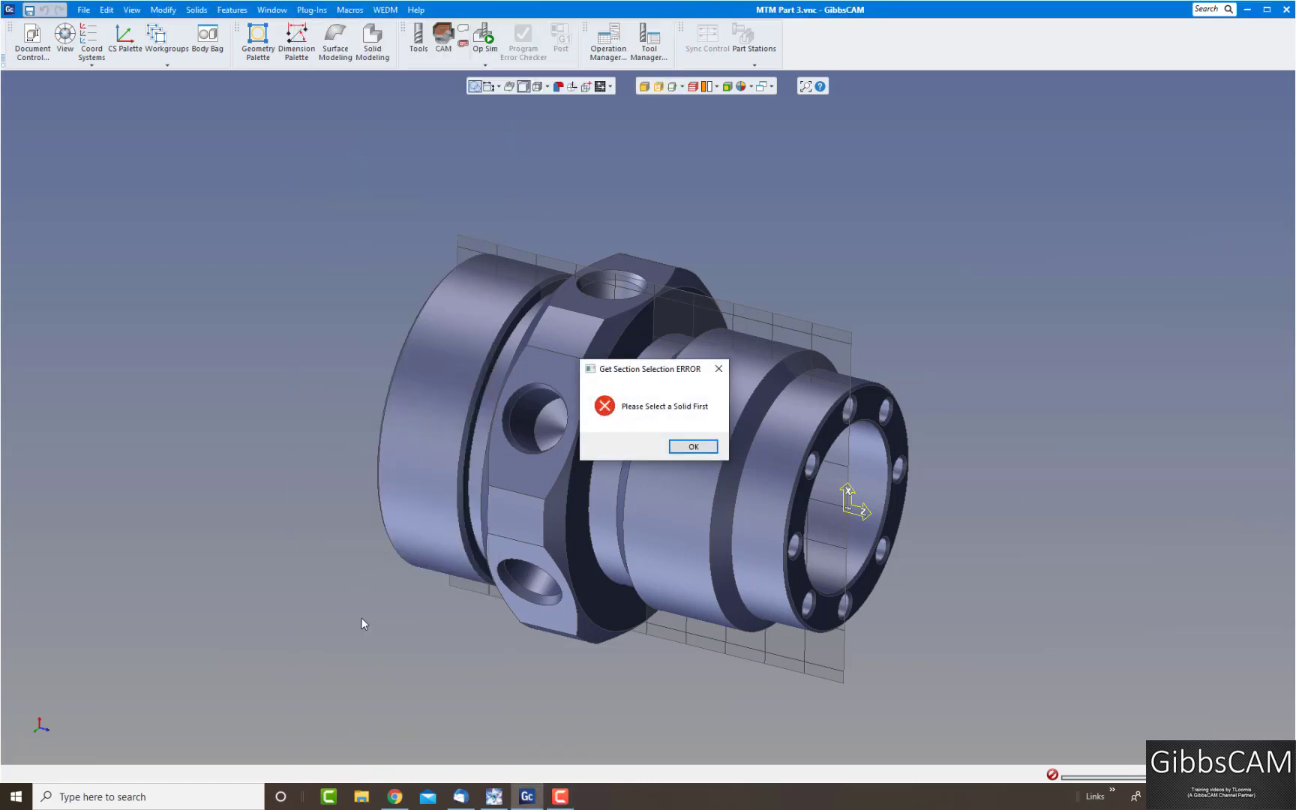
left_click(691, 447)
Select the turned part's solid and extract its section with Get Section, using the HV Plane and the Positive side.
left_click(696, 414)
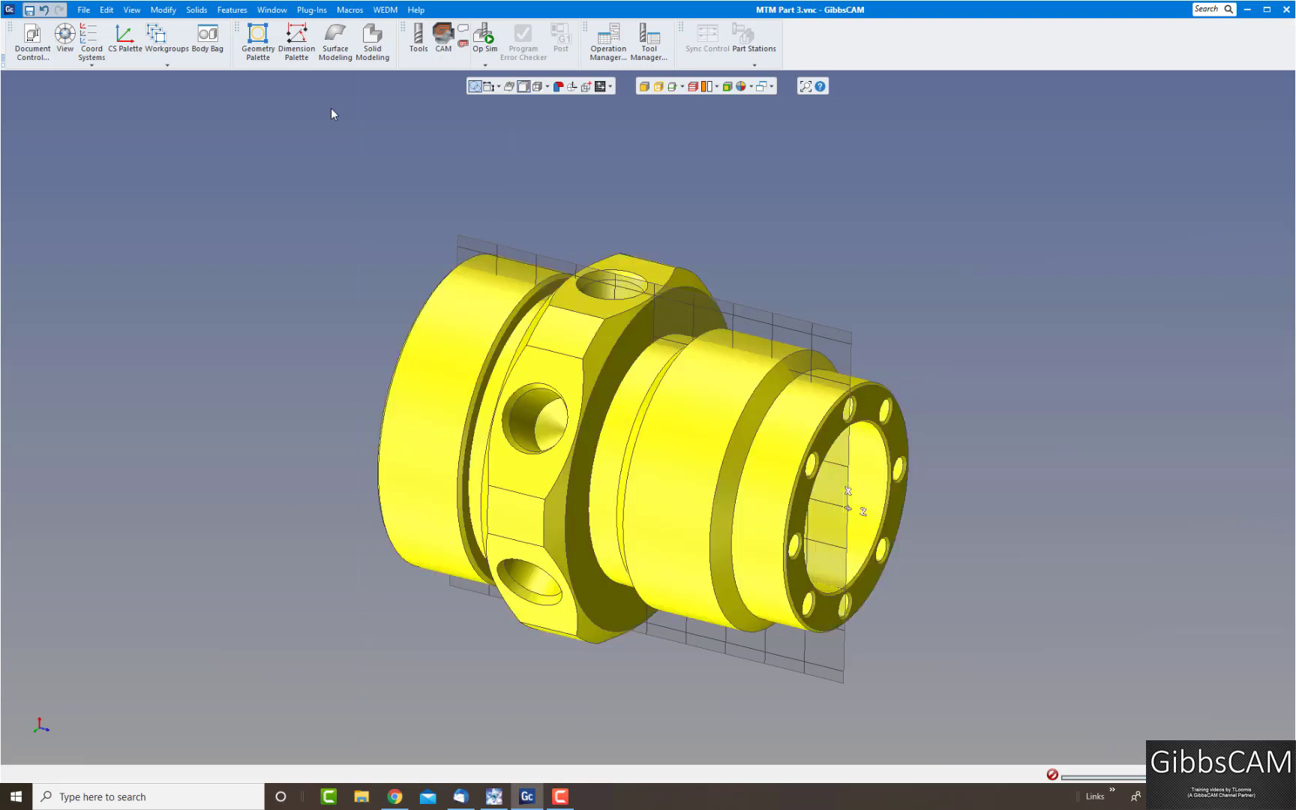
left_click(312, 10)
left_click(364, 616)
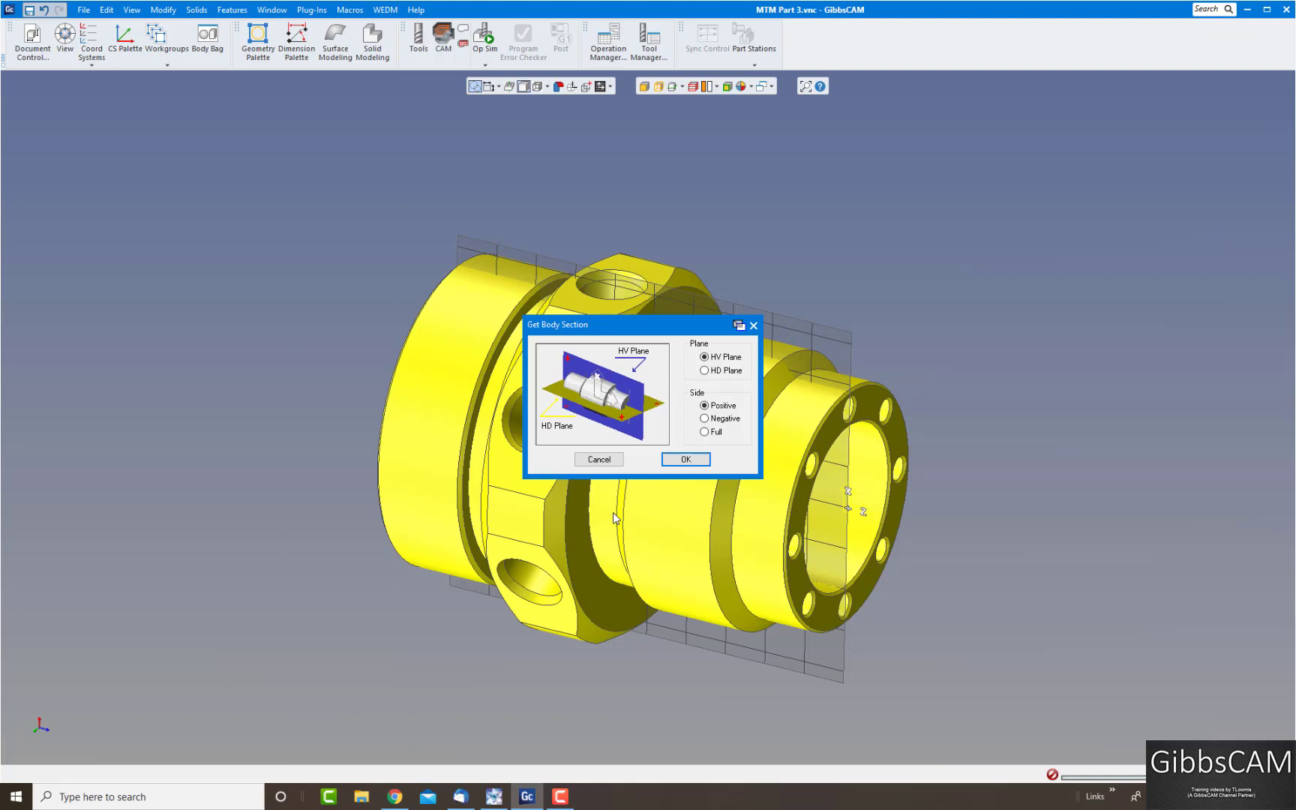
left_click(682, 459)
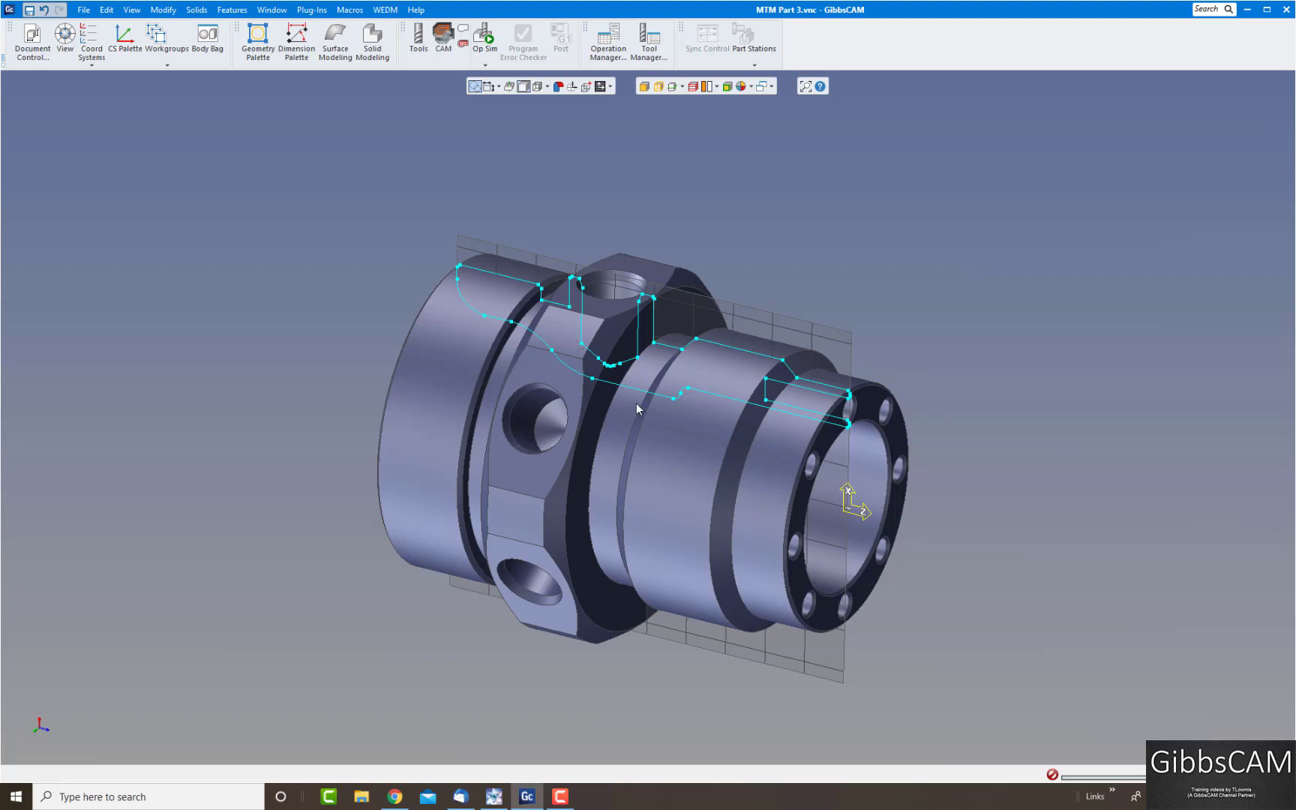
left_click(50, 706)
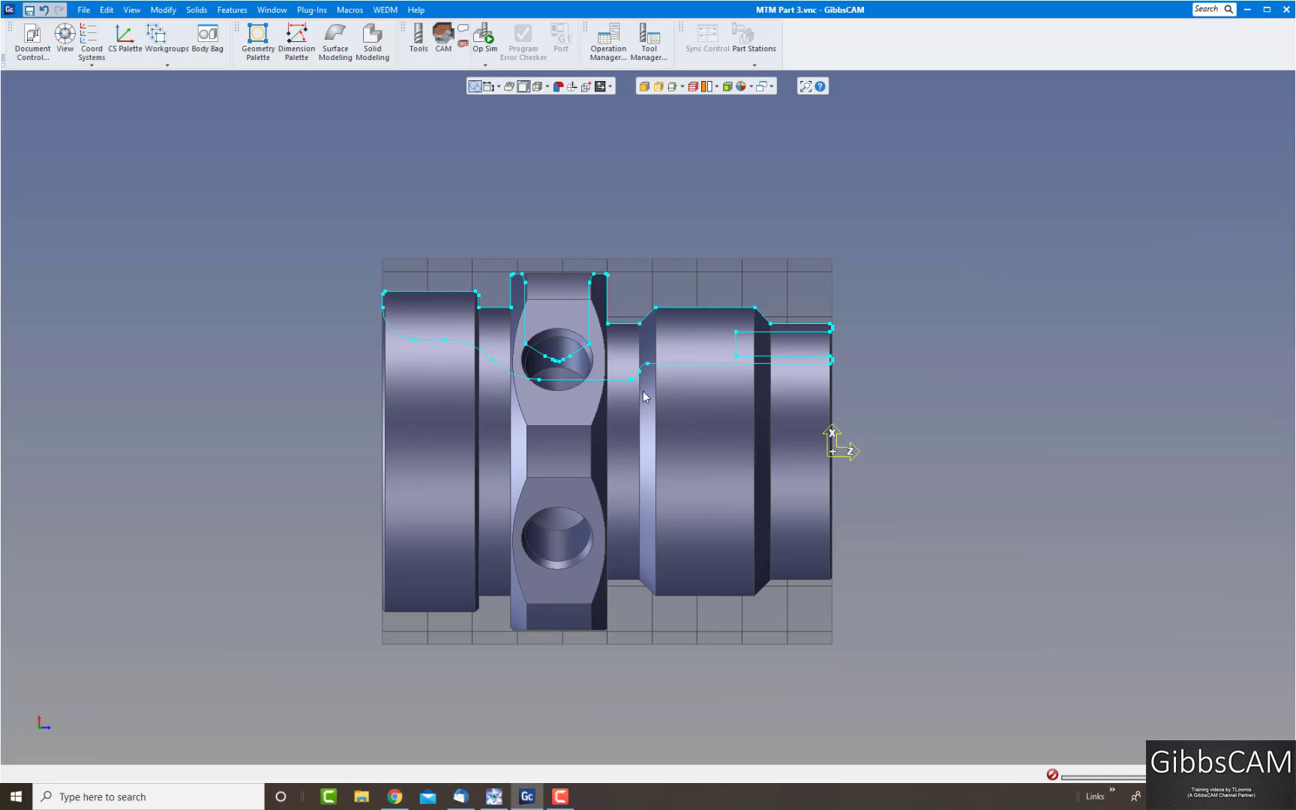
left_click(49, 753)
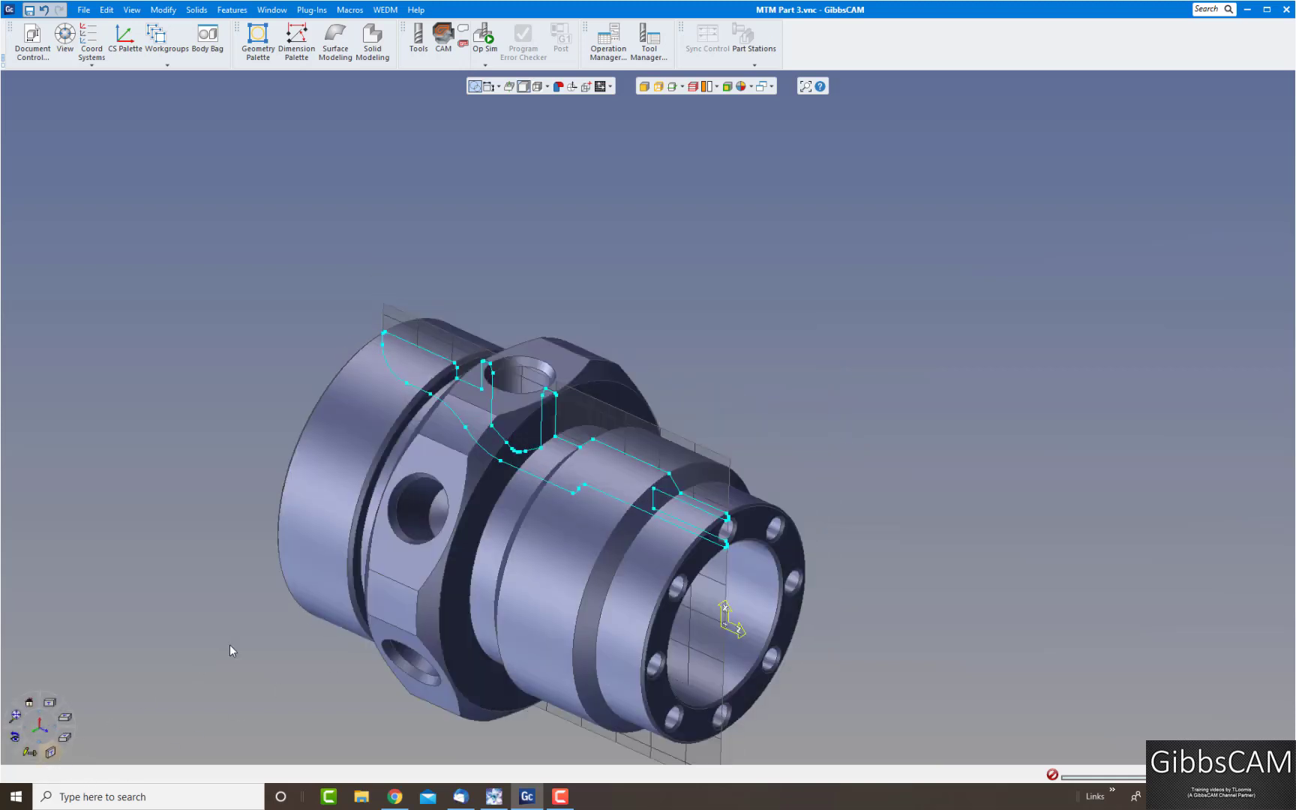
Delete the whole extracted section profile from the turned part.
double_click(551, 444)
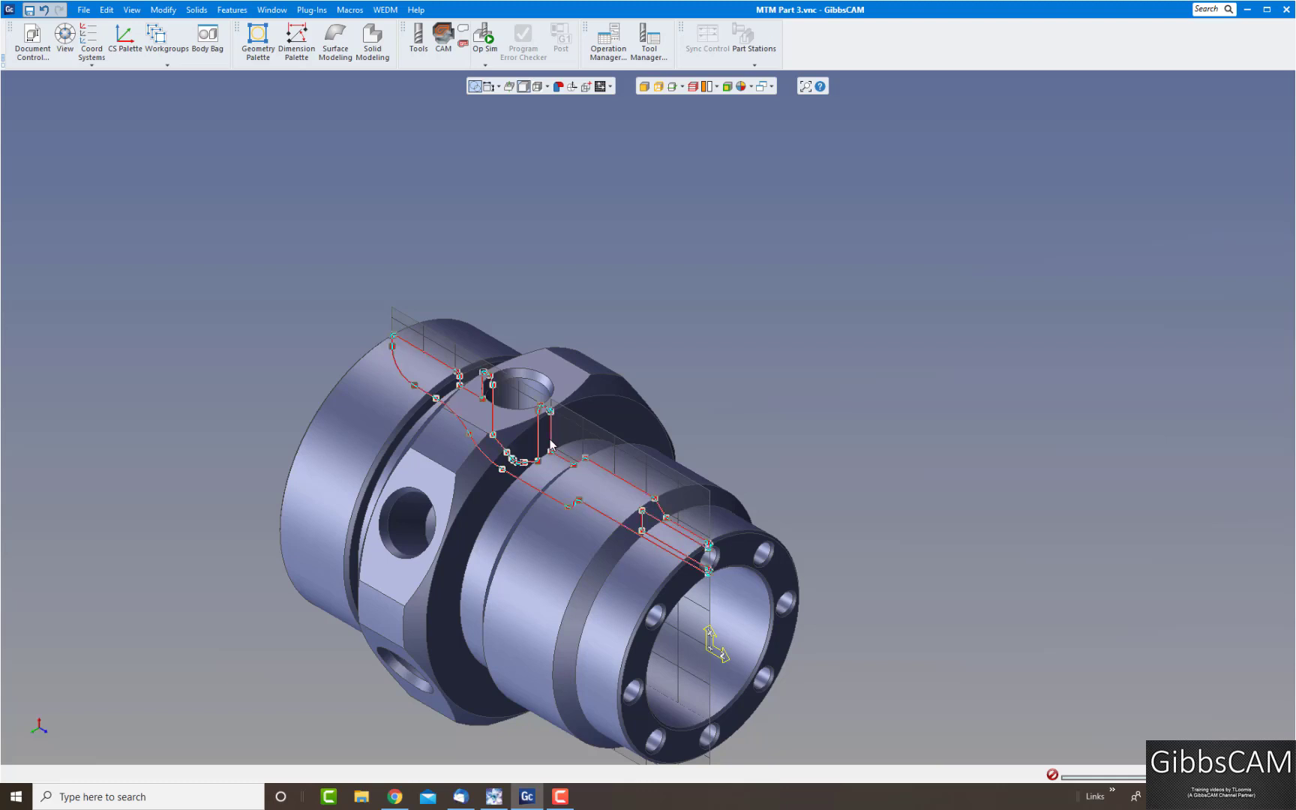
key("Delete")
middle_click_drag(713, 371, 800, 274)
Turn on the profiler in Slice Spun Body mode and select the turned part's complete spun profile.
left_click(684, 88)
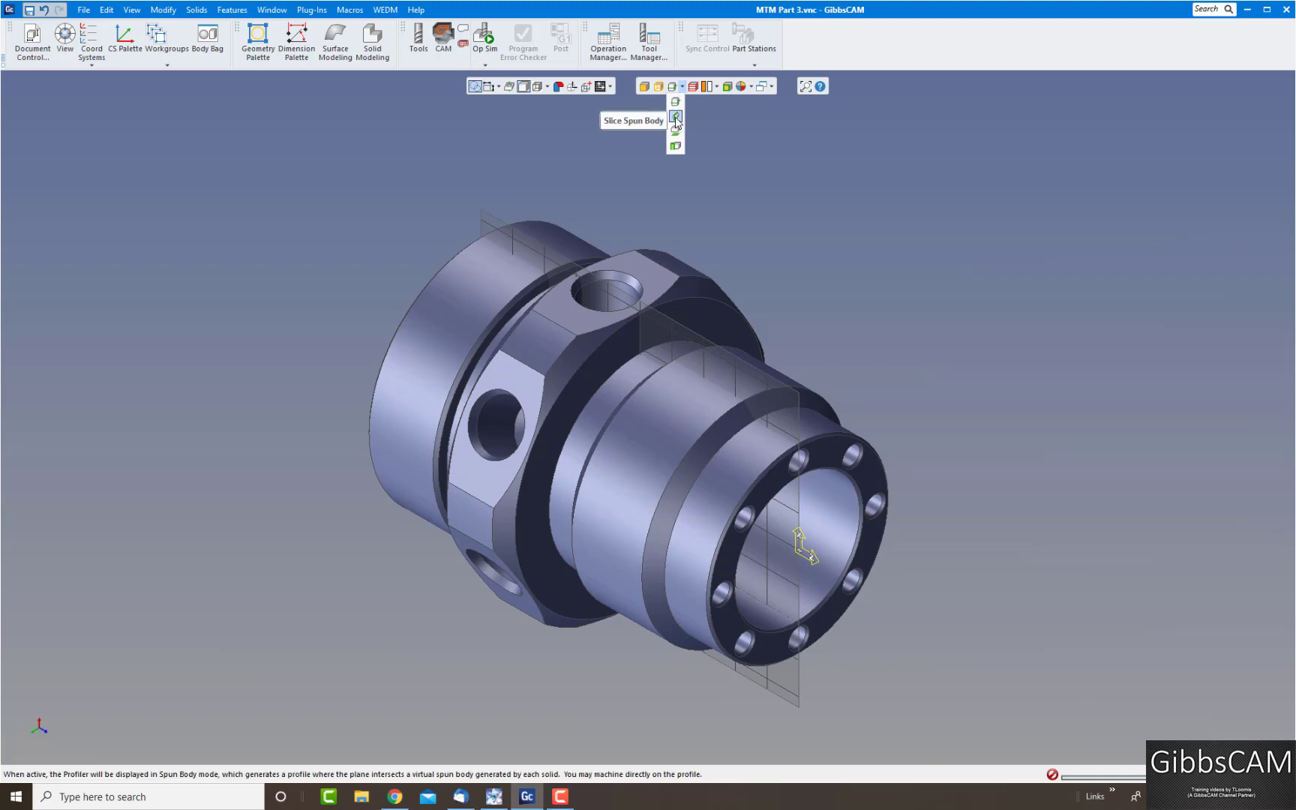
left_click(676, 118)
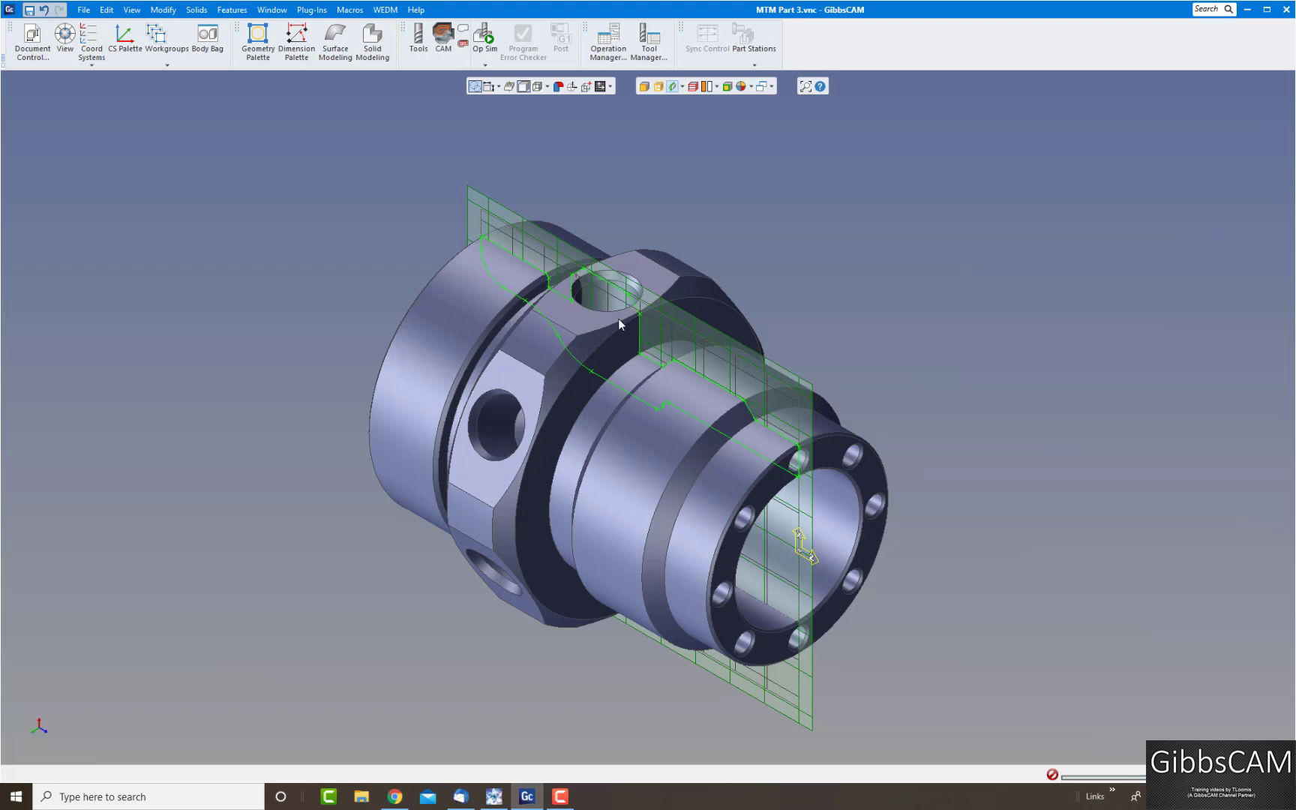
middle_click_drag(856, 654, 1191, 325)
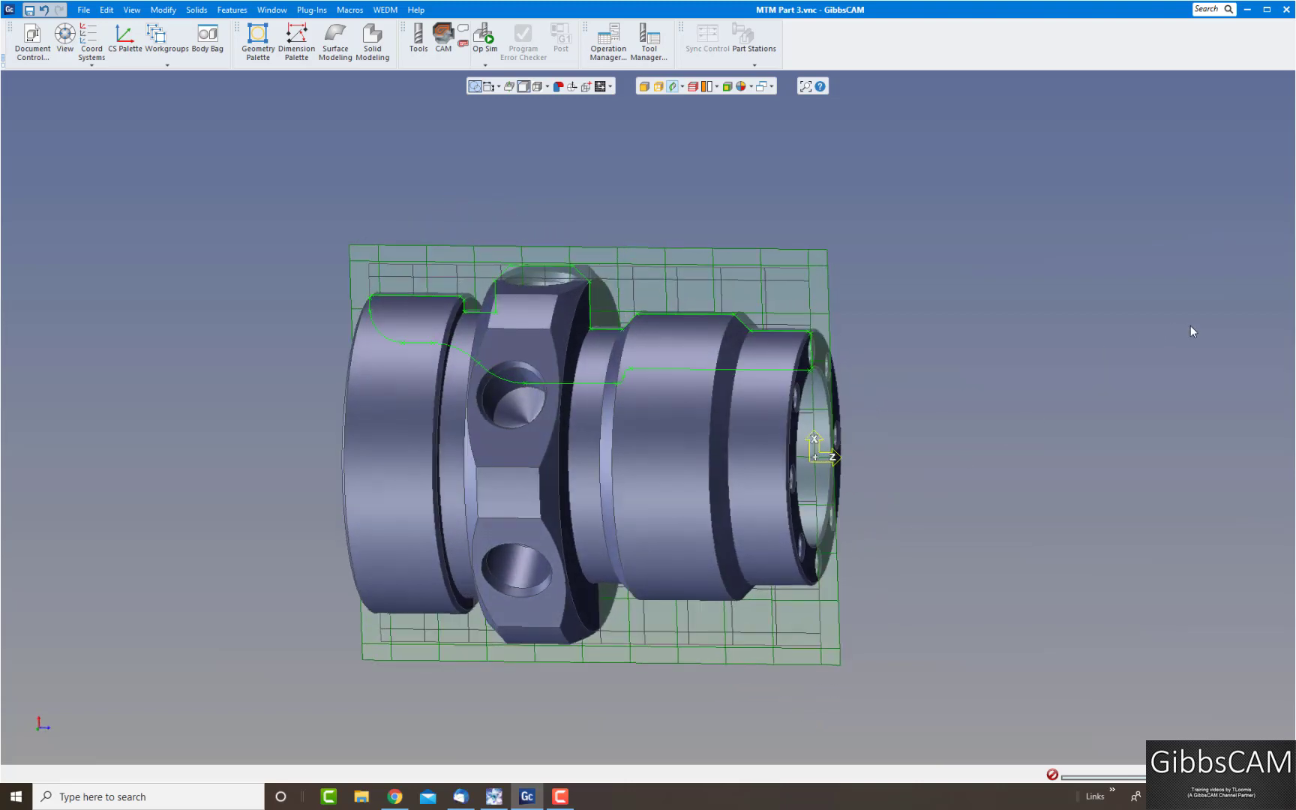
left_click(51, 701)
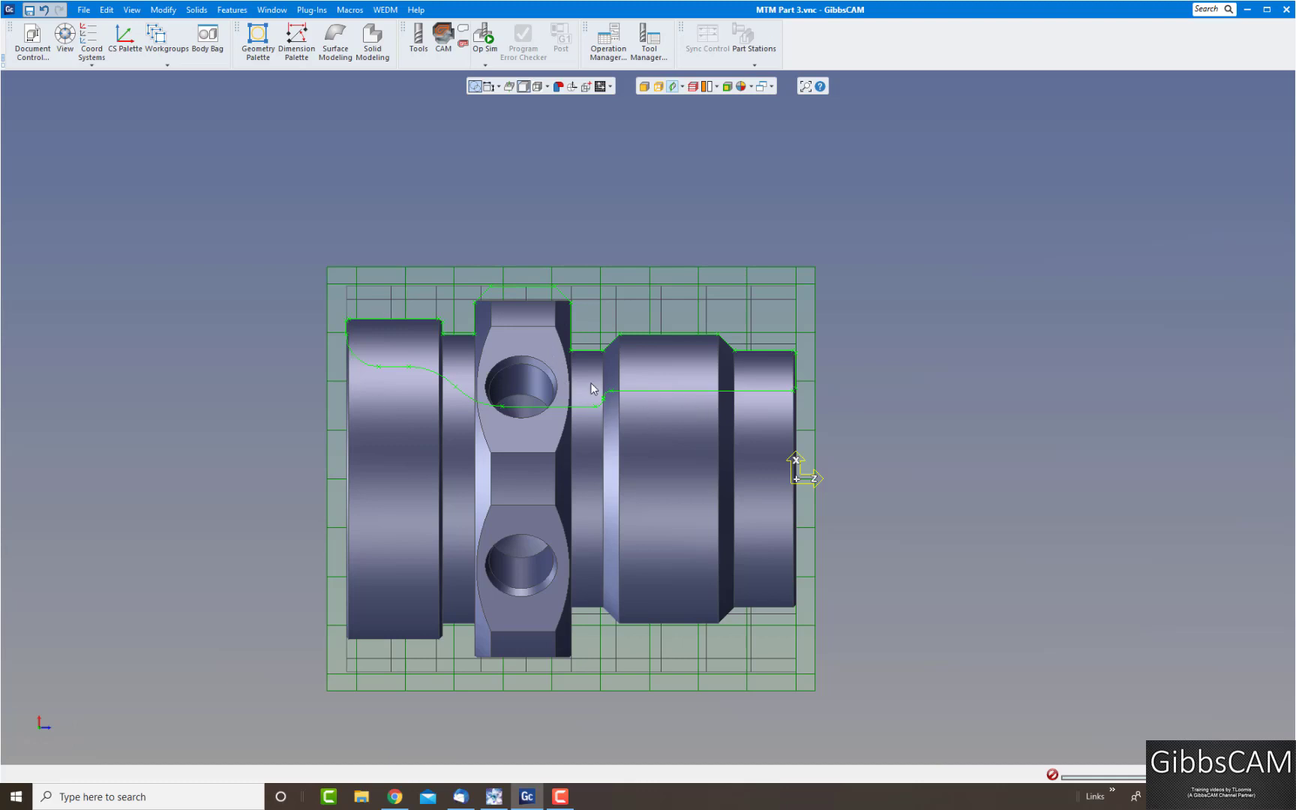
double_click(561, 289)
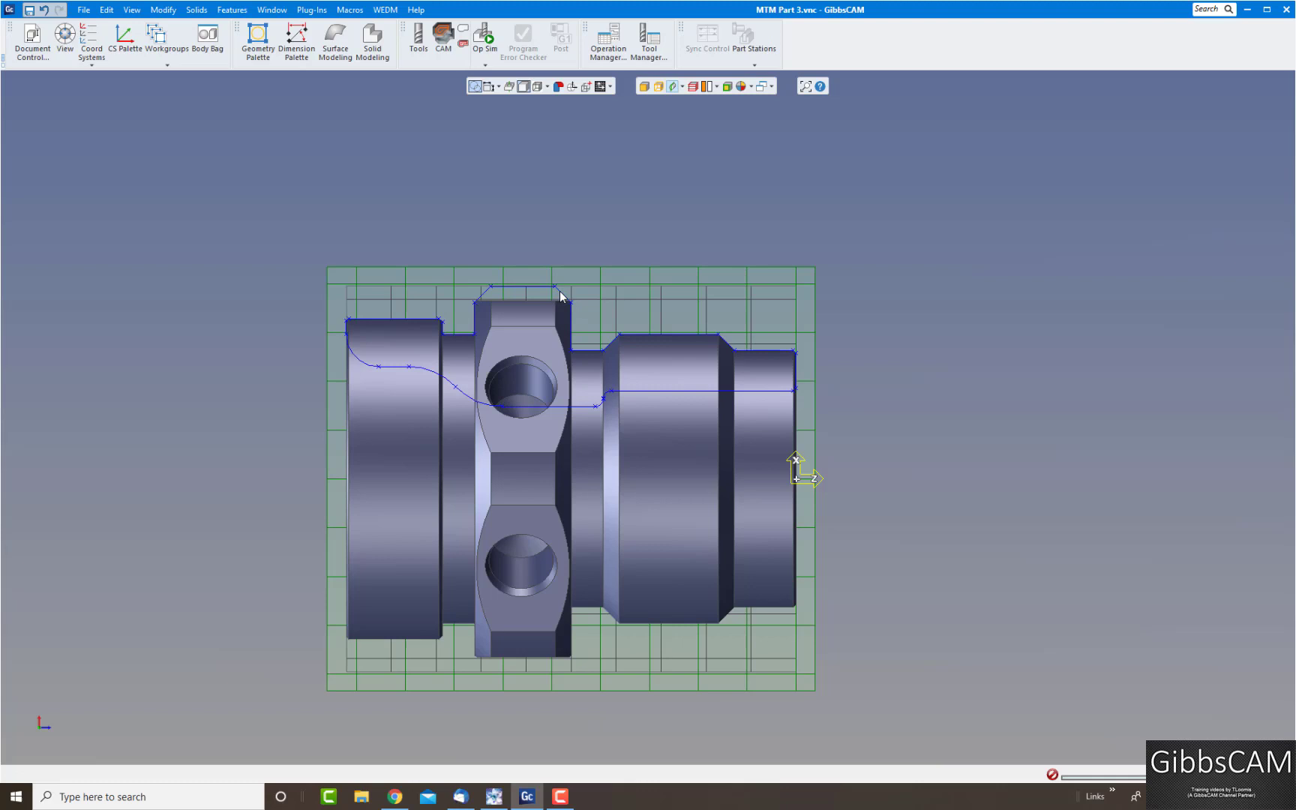
Extract the selected spun profile of the turned part as geometry, turn off the profiler and close the extraction dialog.
right_click(560, 291)
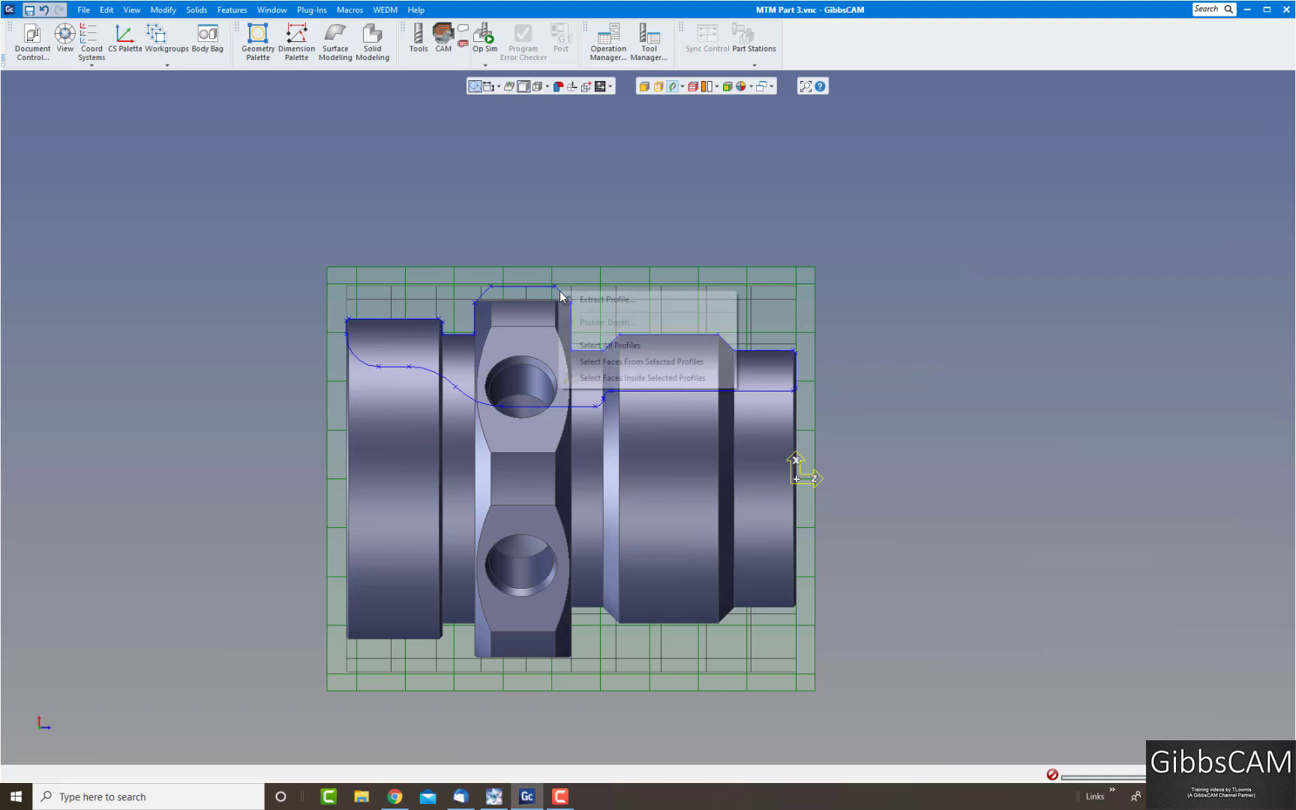
left_click(592, 301)
left_click(199, 266)
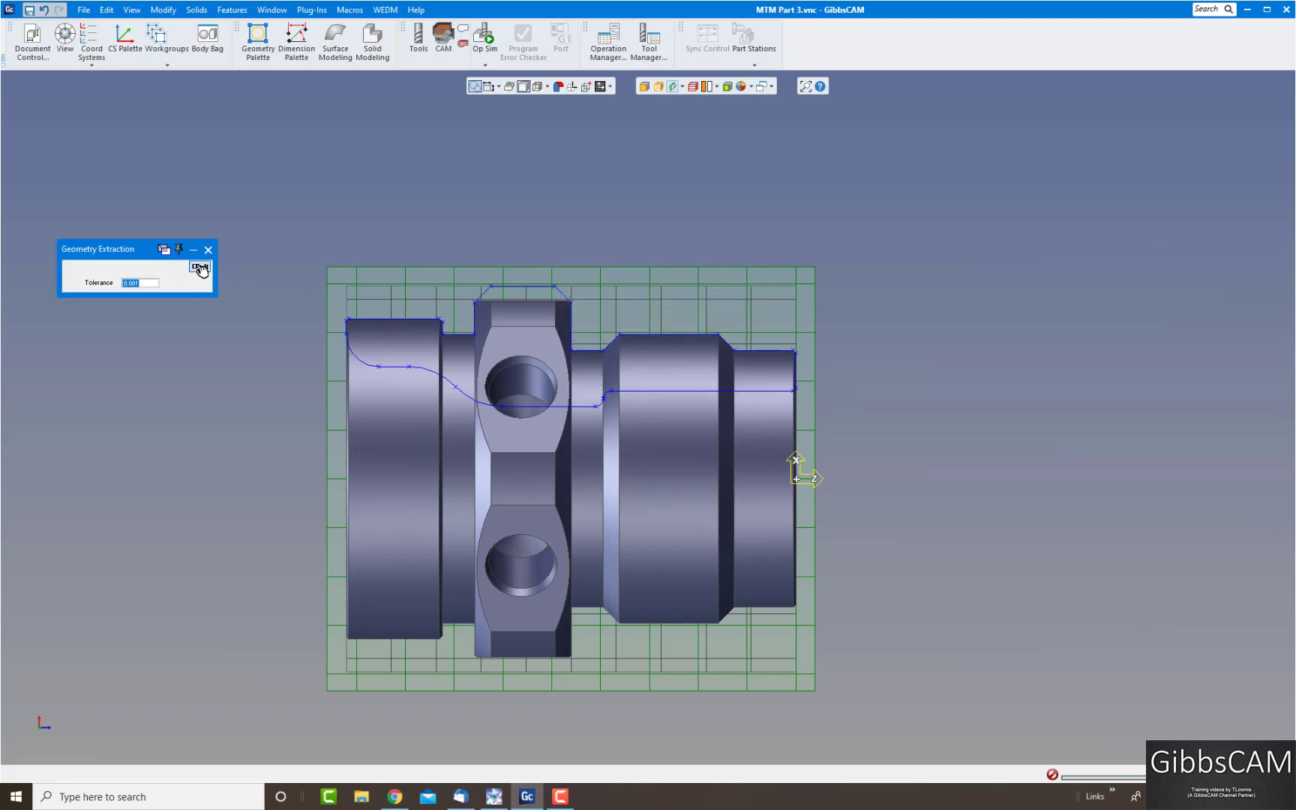
left_click(674, 87)
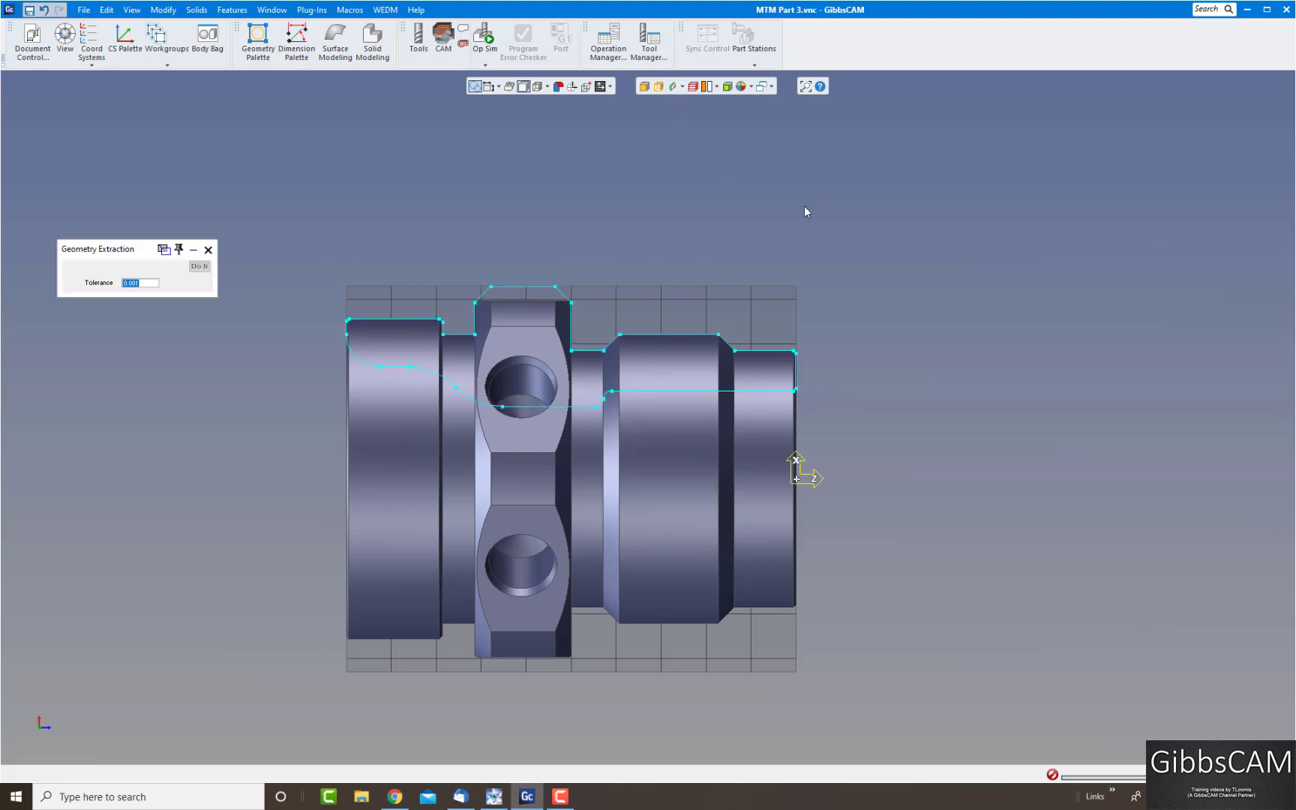
middle_click_drag(927, 355, 504, 660)
middle_click_drag(868, 432, 808, 501)
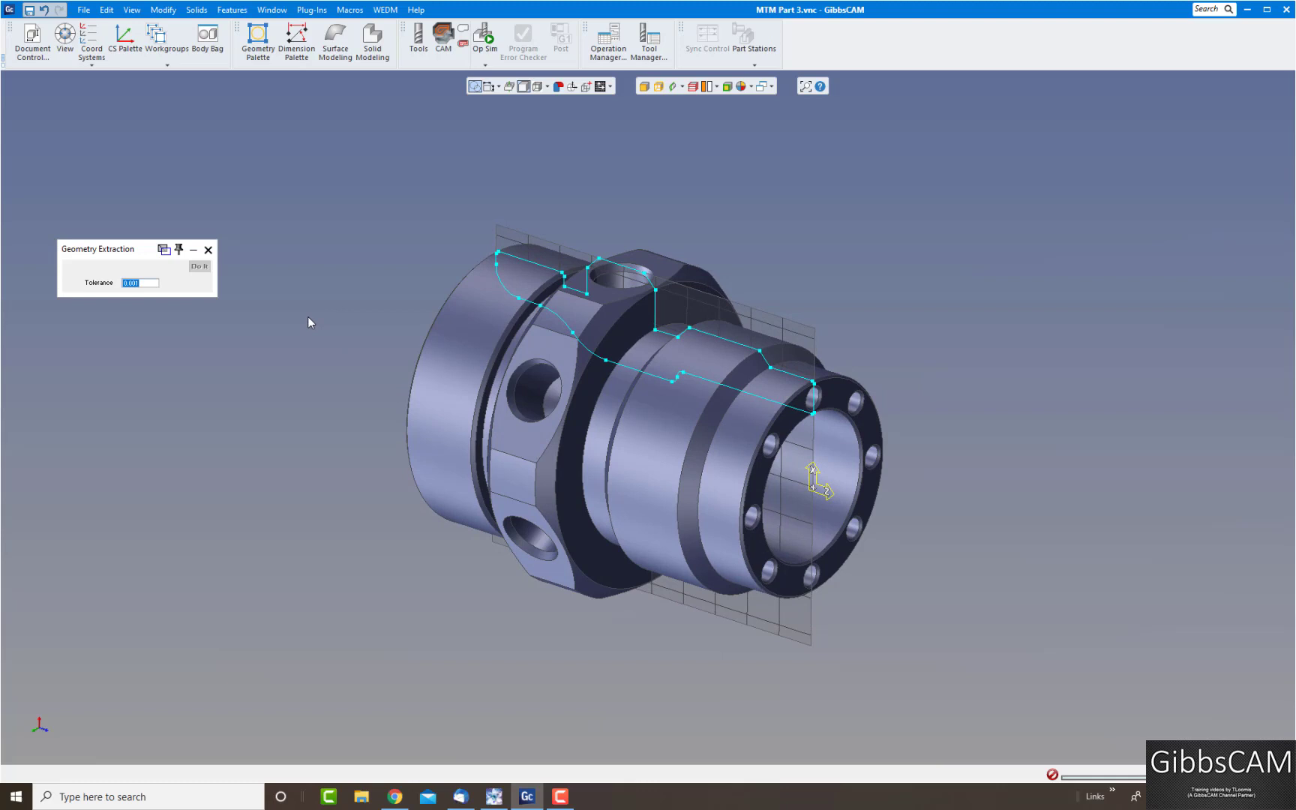
left_click(207, 250)
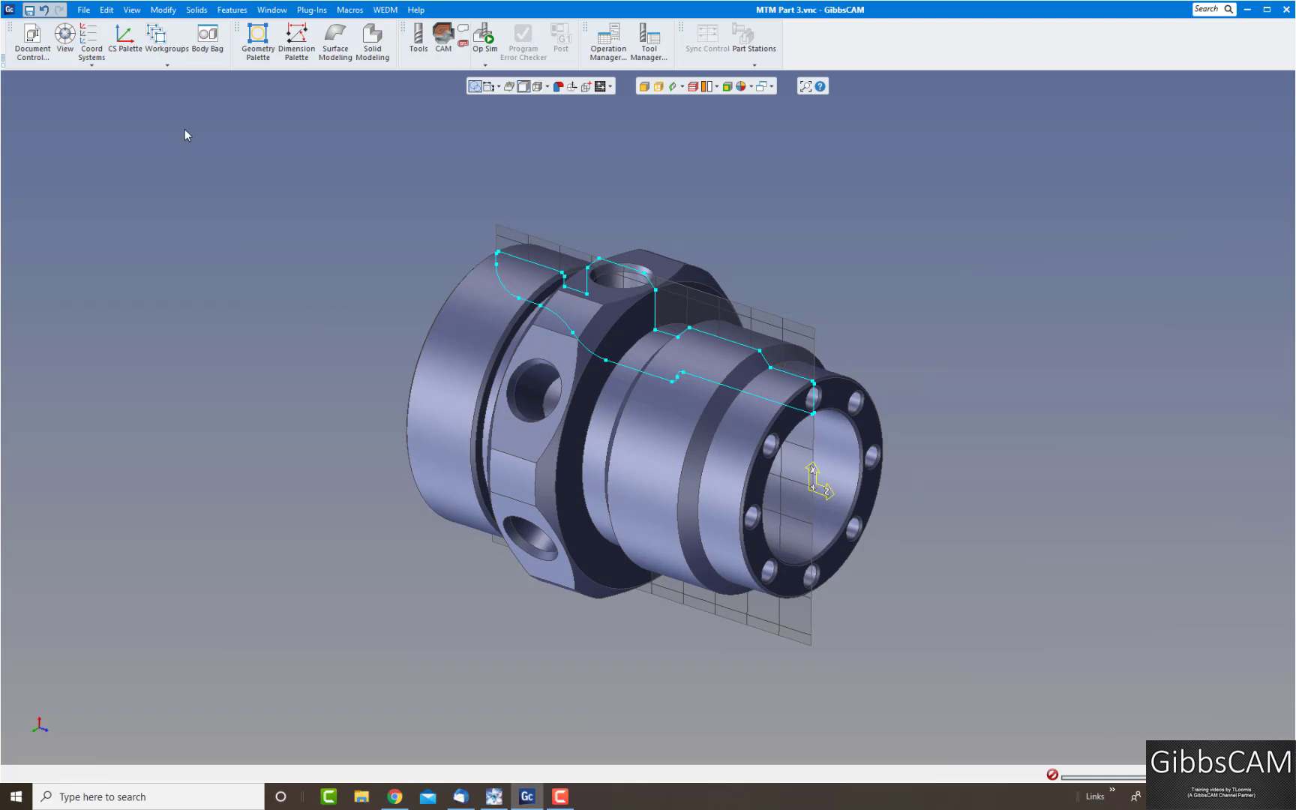
Activate the XY plane coordinate system and turn on the profiler in Slice Plane mode.
left_click(92, 51)
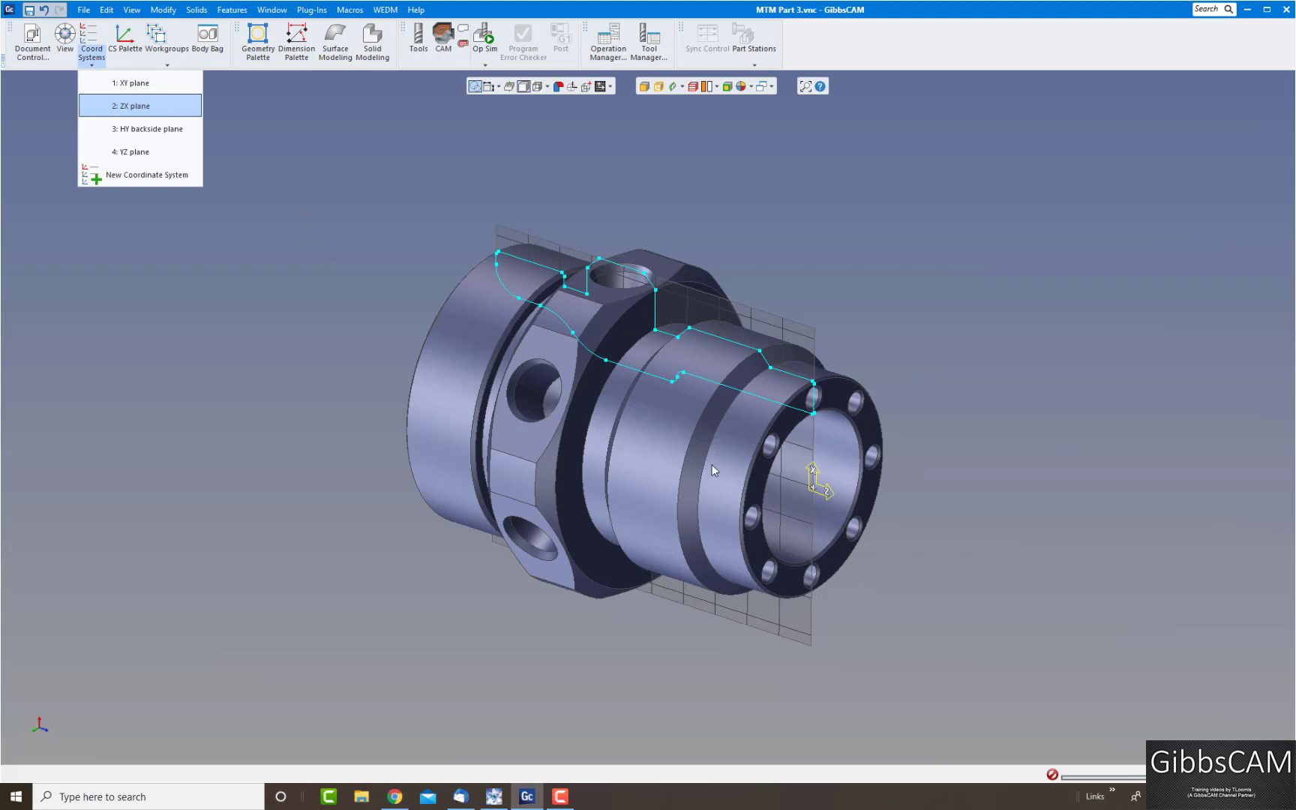
left_click(141, 84)
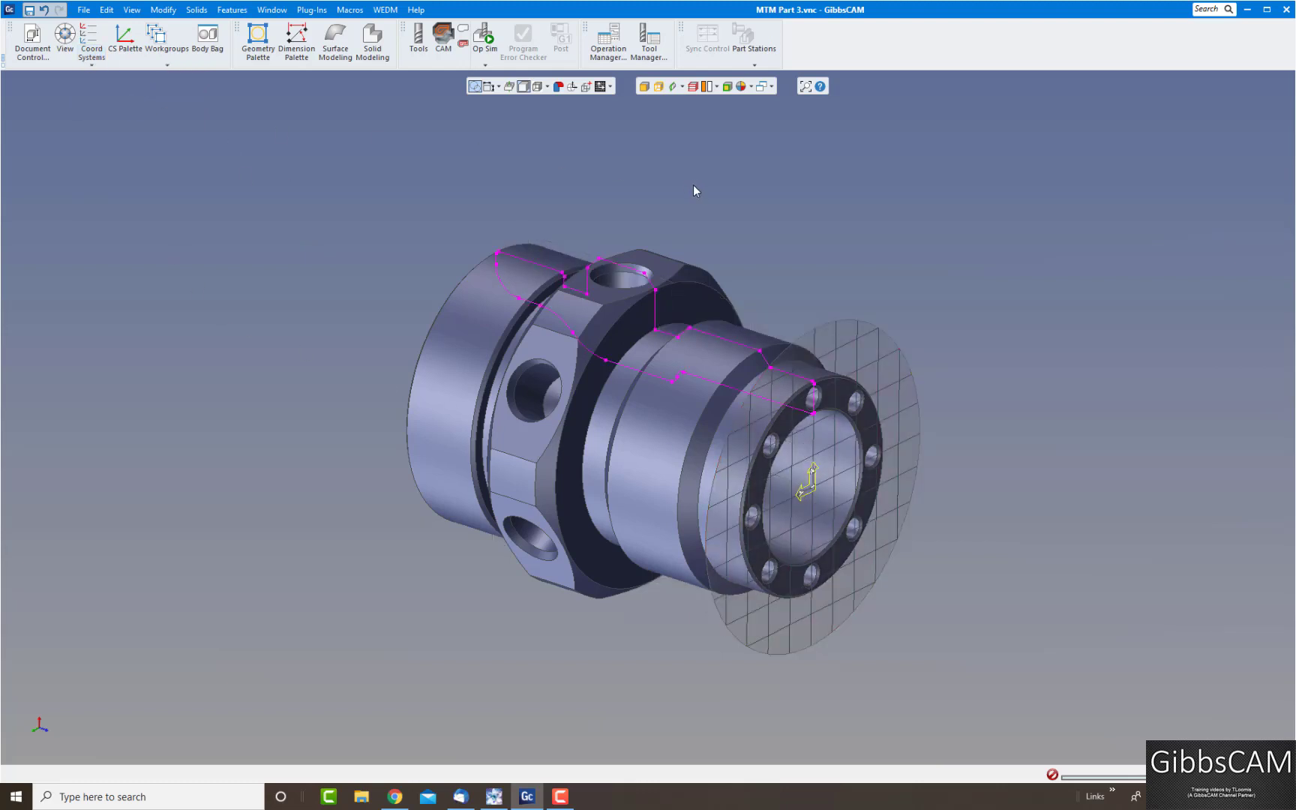
left_click(683, 87)
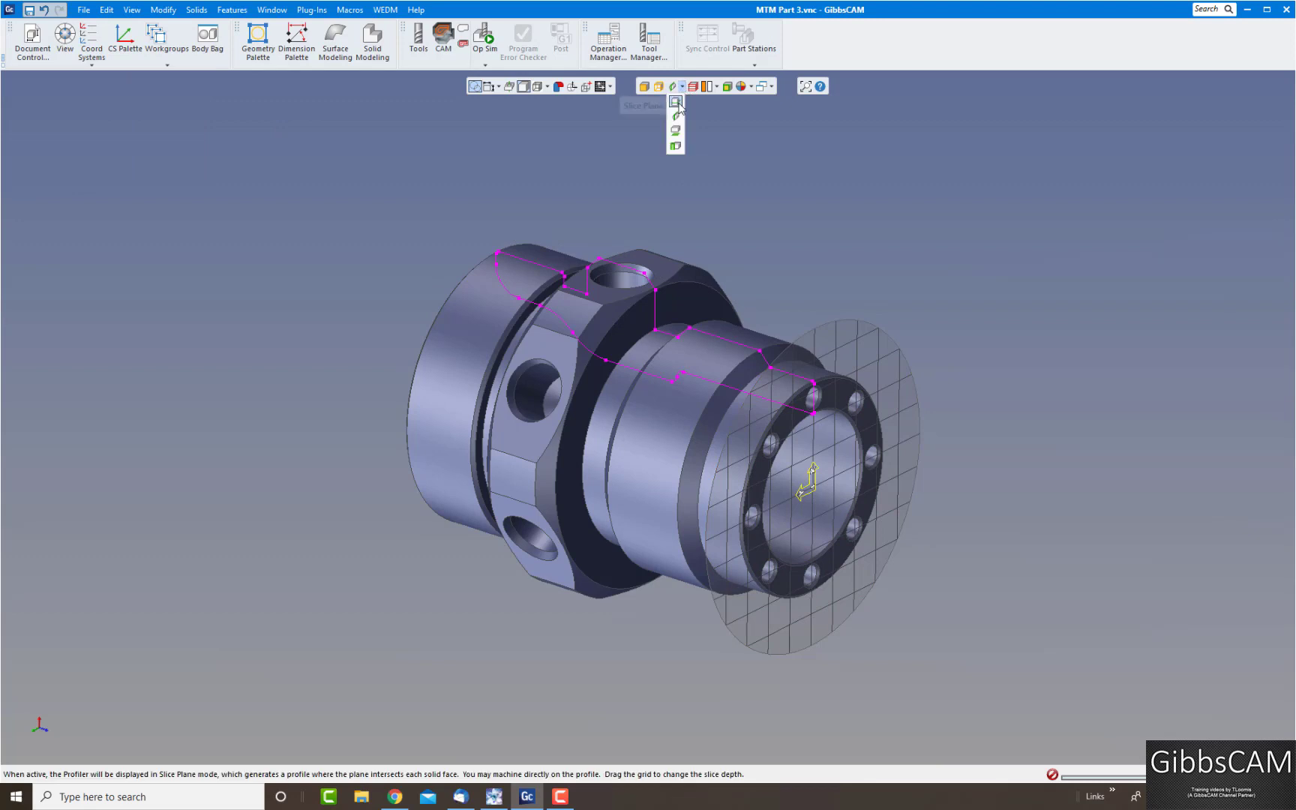
left_click(675, 103)
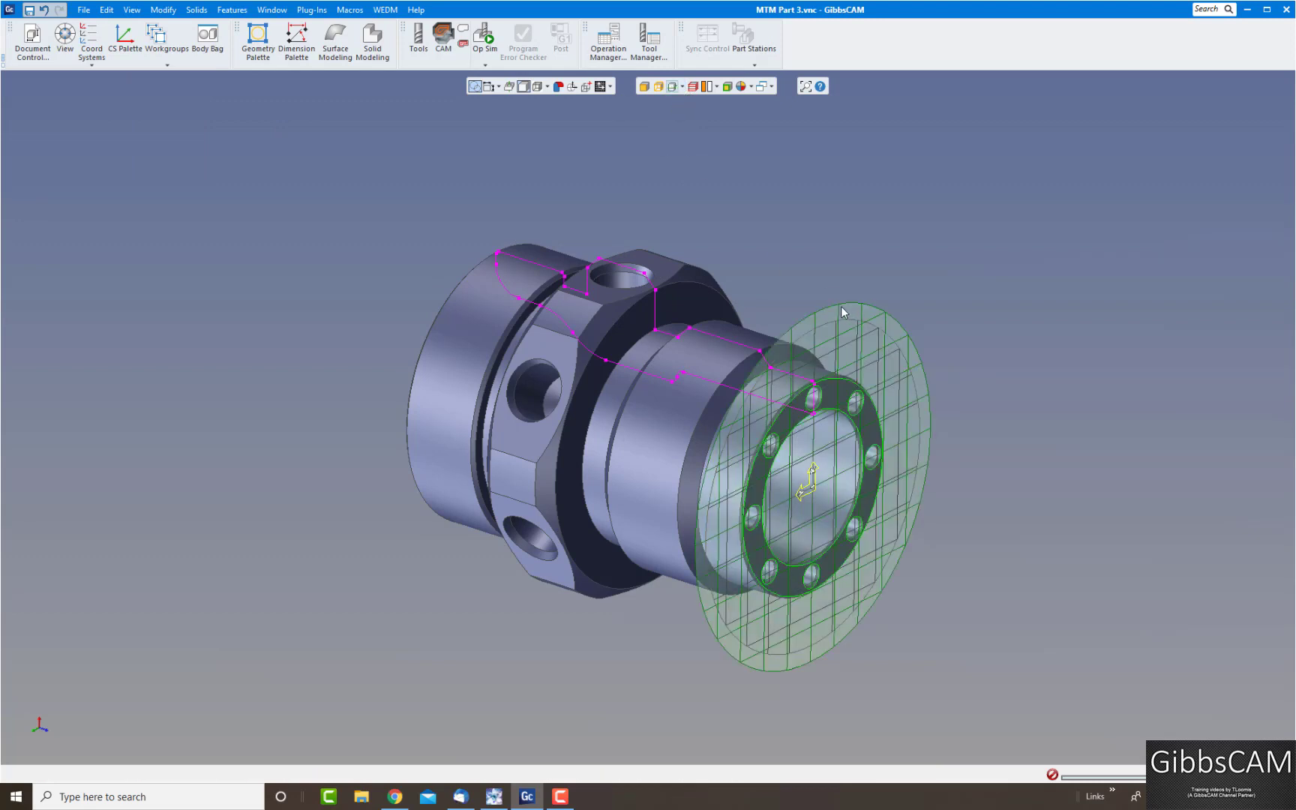
Move the slice plane along the part's axis to cut through the cross-holes of the hexagonal section.
left_click(642, 277)
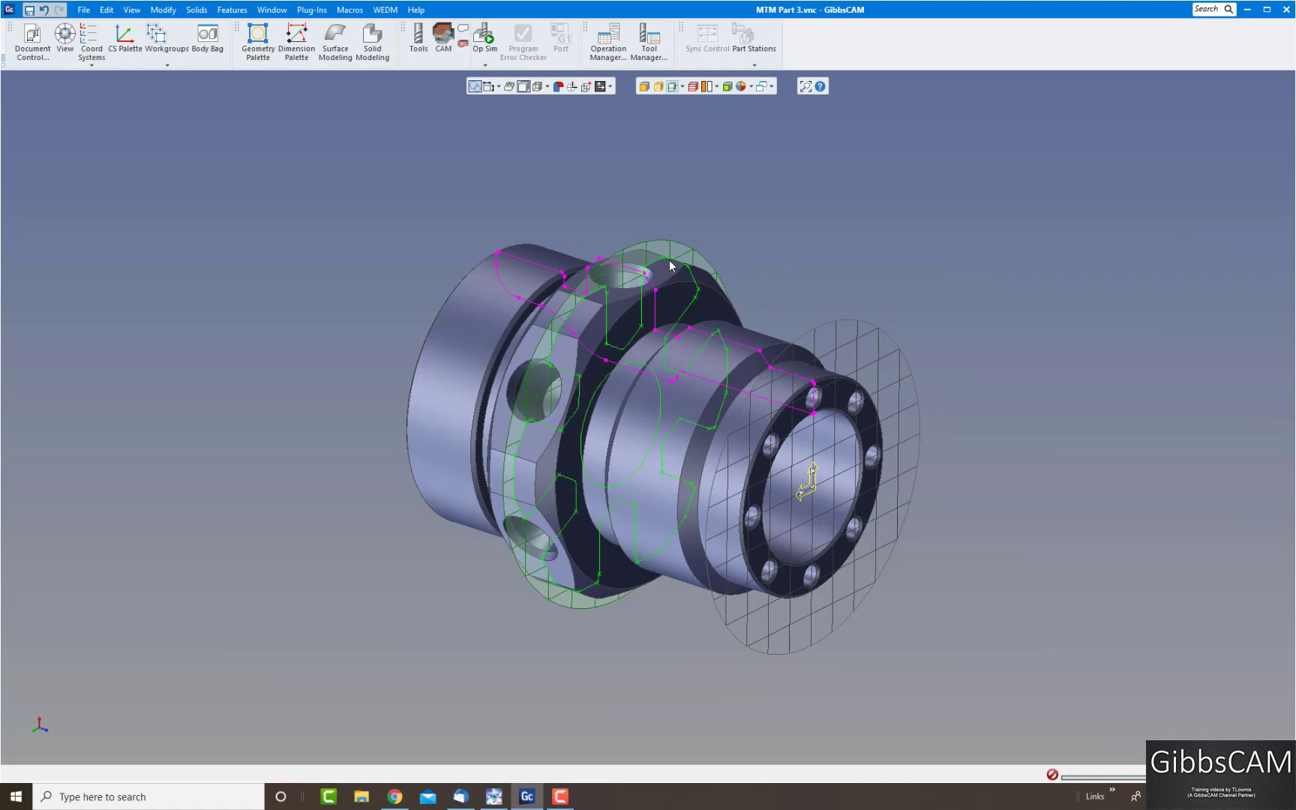
left_click_drag(678, 253, 696, 263)
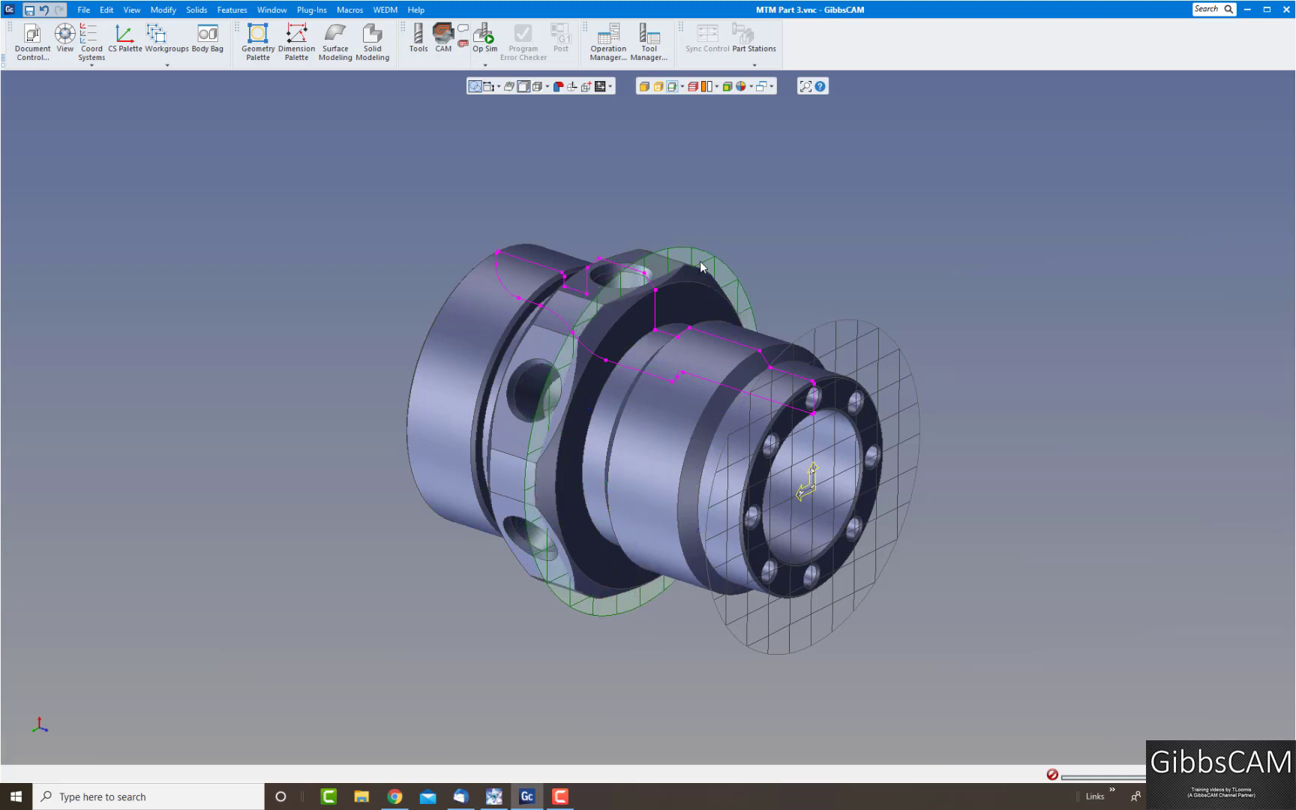
left_click(700, 262)
left_click_drag(710, 259, 685, 255)
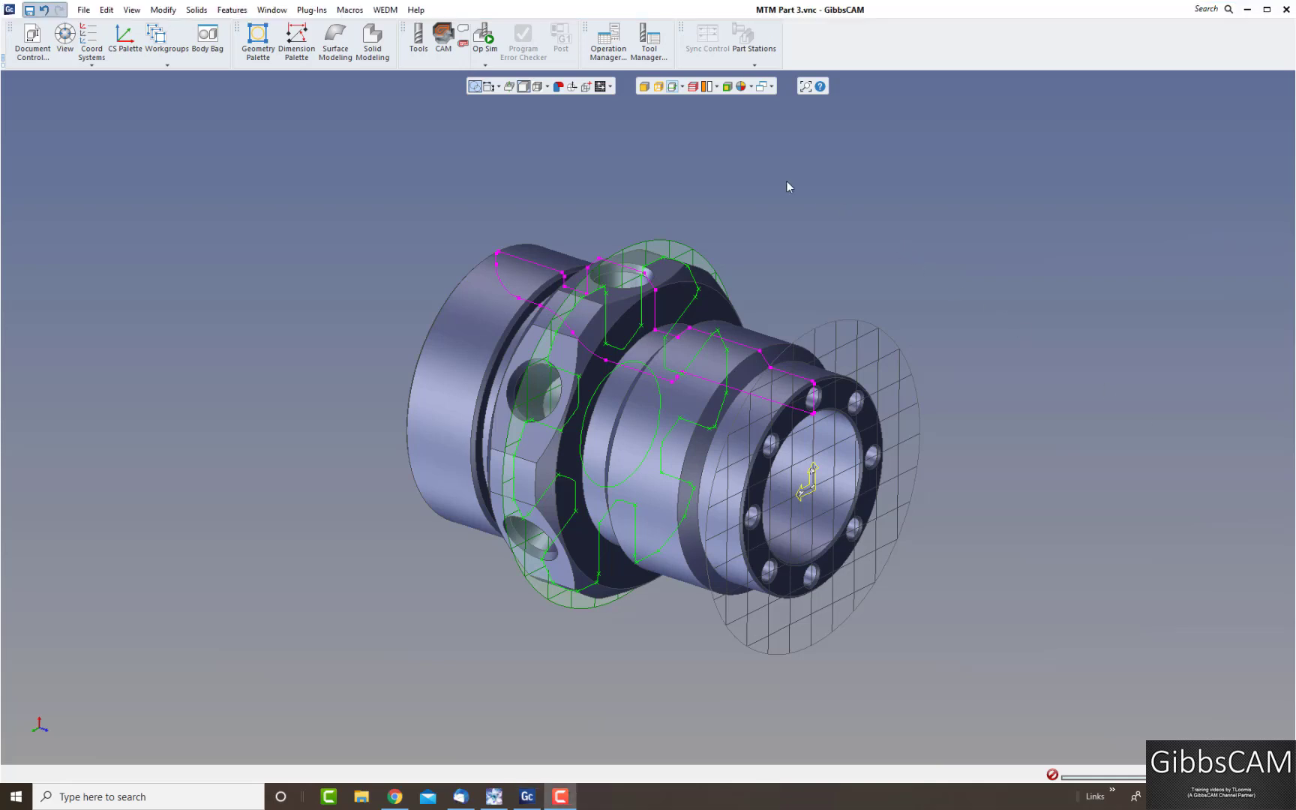
Switch the profiler to Slice Silhouette mode and move its plane back behind the hexagonal section.
left_click(681, 87)
left_click(675, 130)
left_click_drag(688, 247, 644, 250)
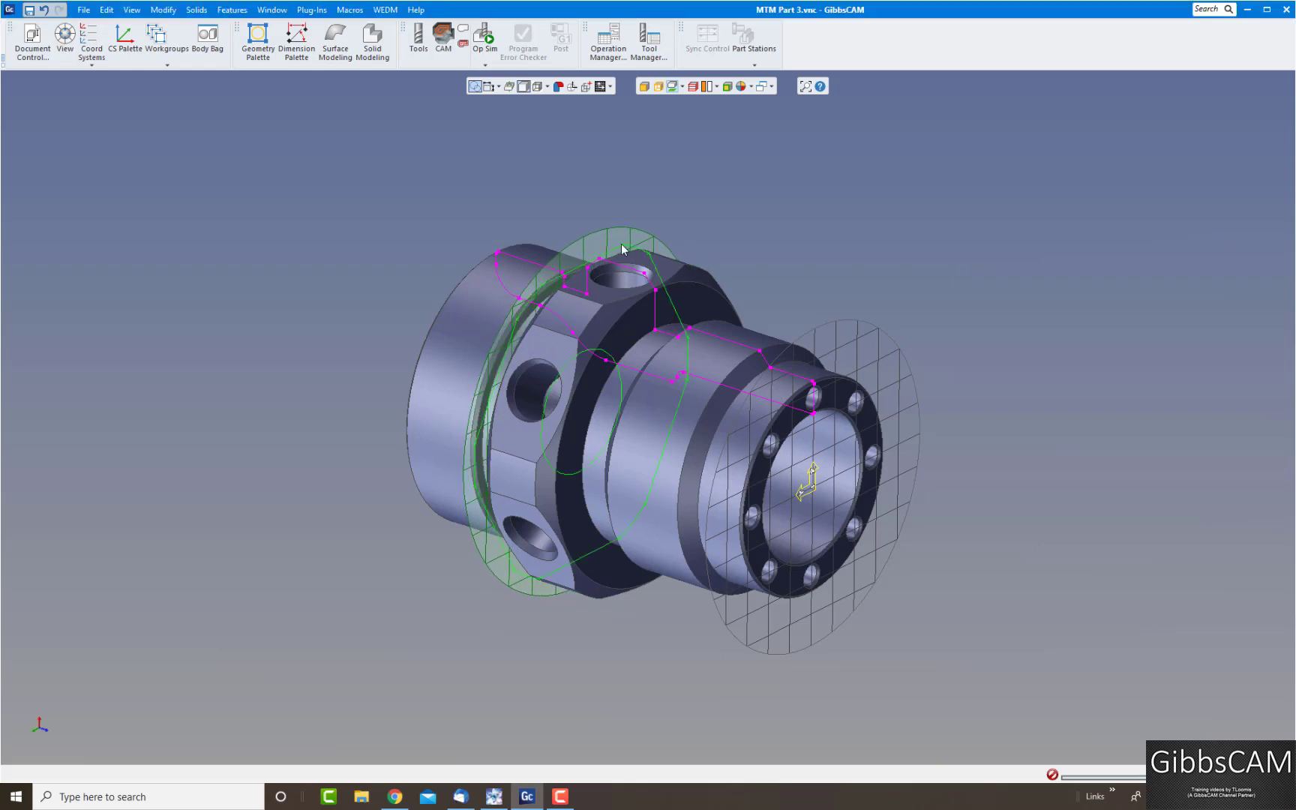
Select the outer silhouette profile of the hexagonal section and extract it as geometry.
left_click(628, 249)
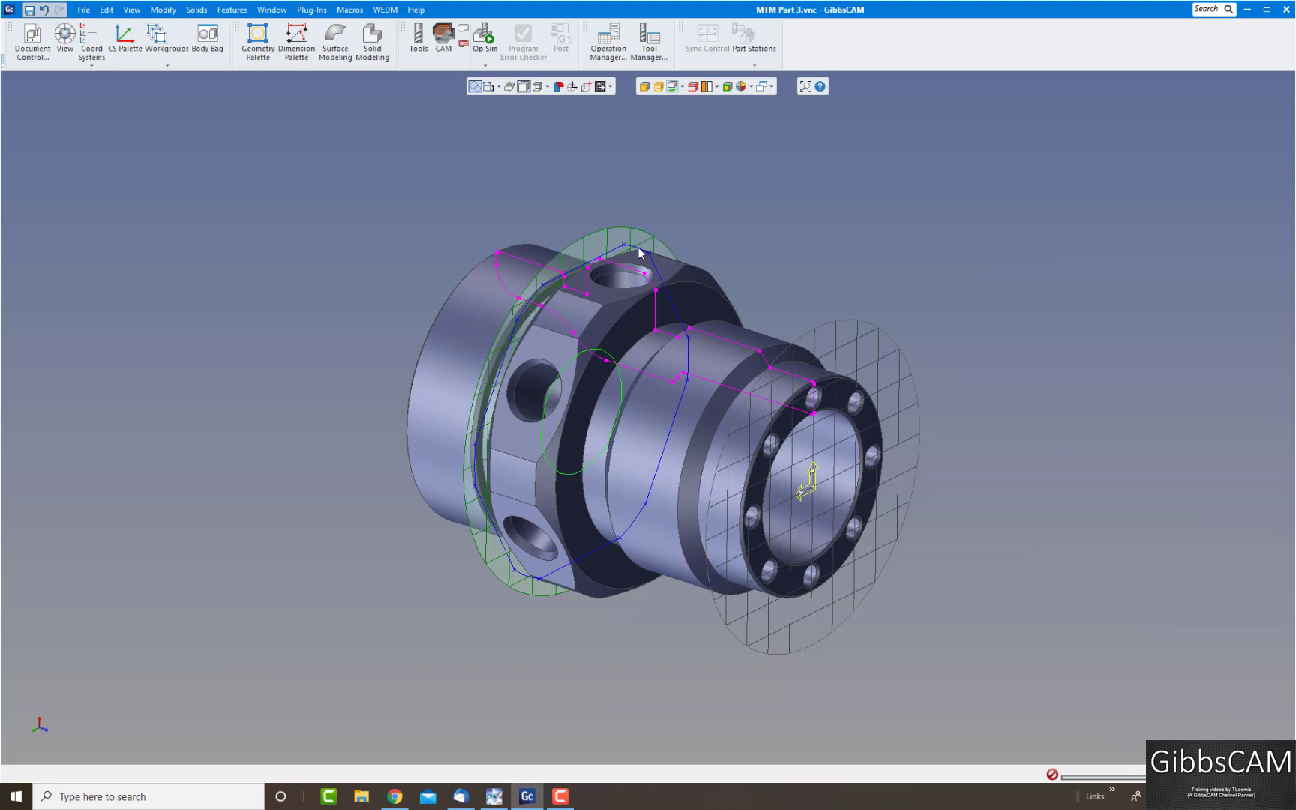
right_click(638, 247)
left_click(660, 256)
left_click(199, 266)
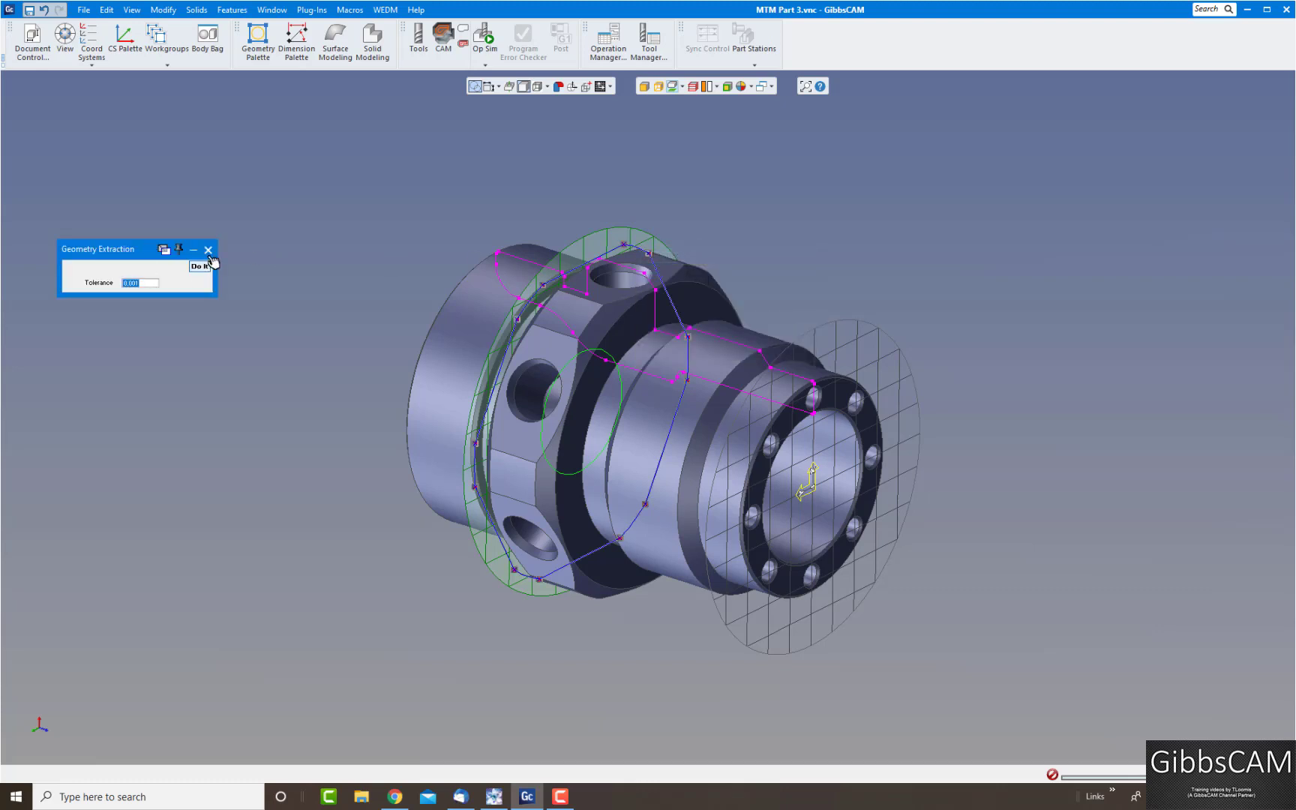
left_click(208, 250)
Delete the whole extracted spun profile from the part and turn off the profiler.
double_click(538, 264)
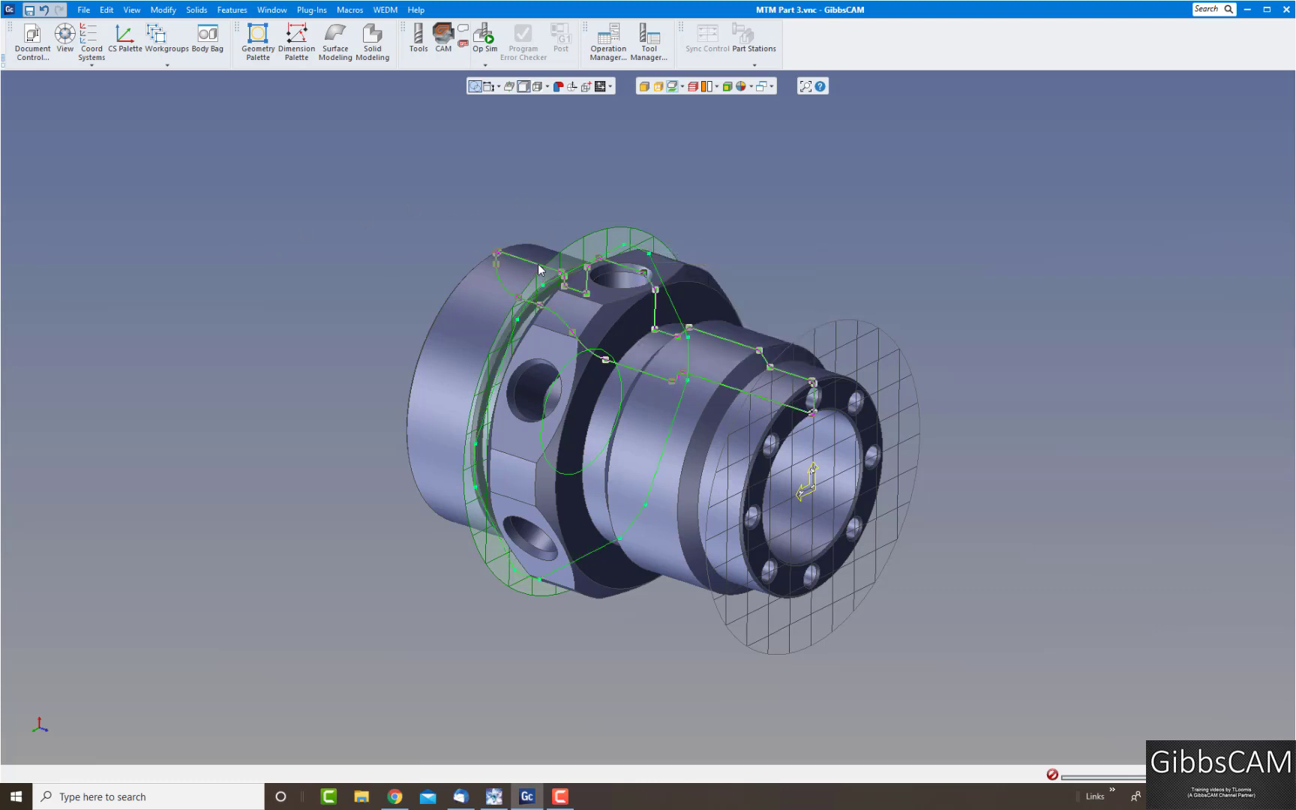
key("Delete")
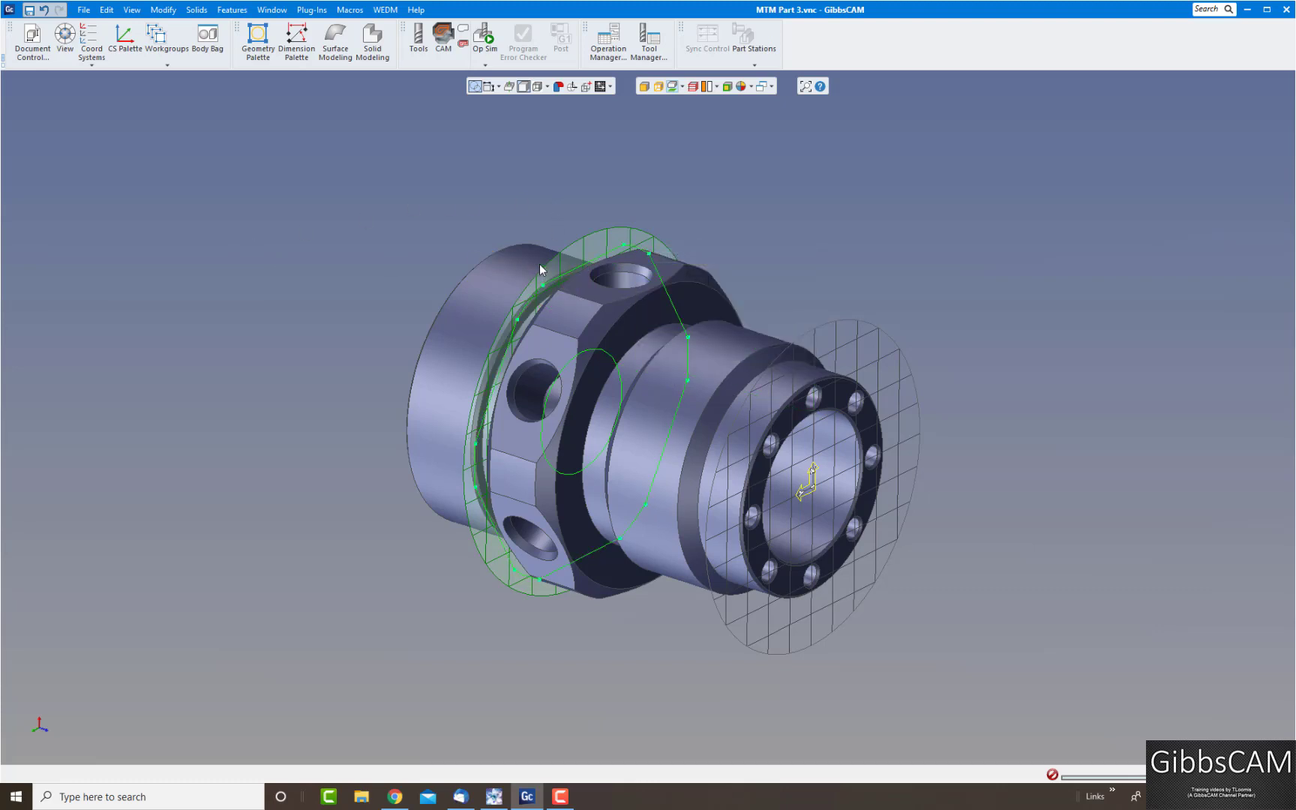
left_click(672, 86)
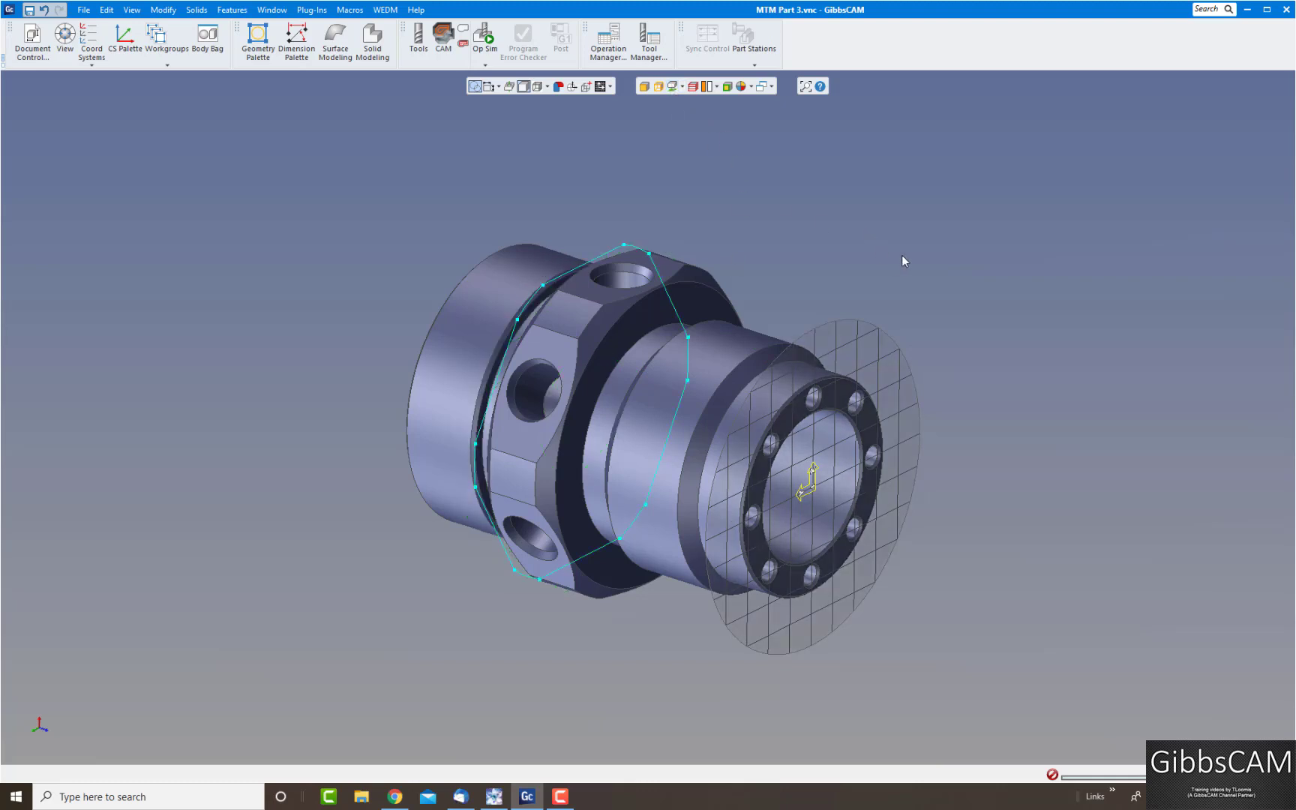
Examine the extracted hexagonal silhouette against the part from the front and in an isometric view.
middle_click_drag(820, 283, 819, 283)
key("Left")
key("Left")
key("Left")
key("Left")
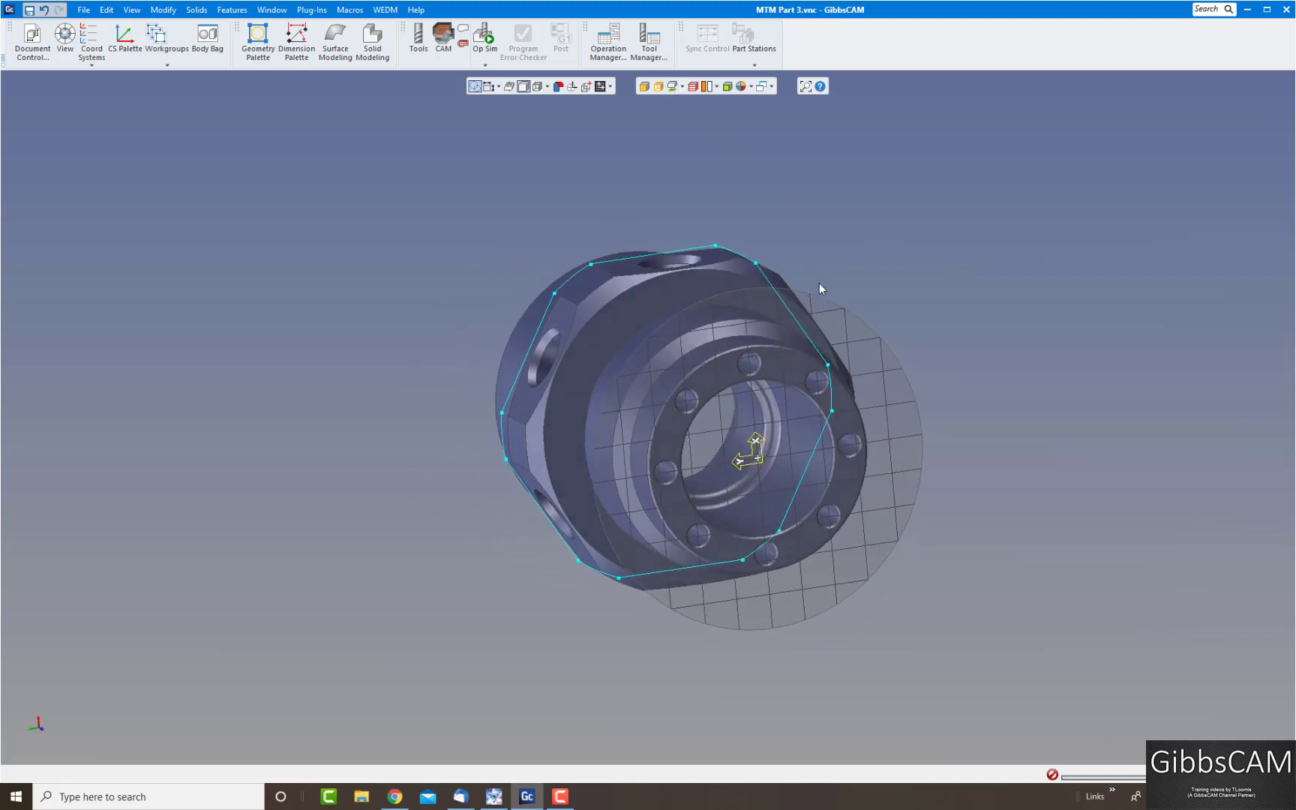
key("Left")
key("Left")
key("Left")
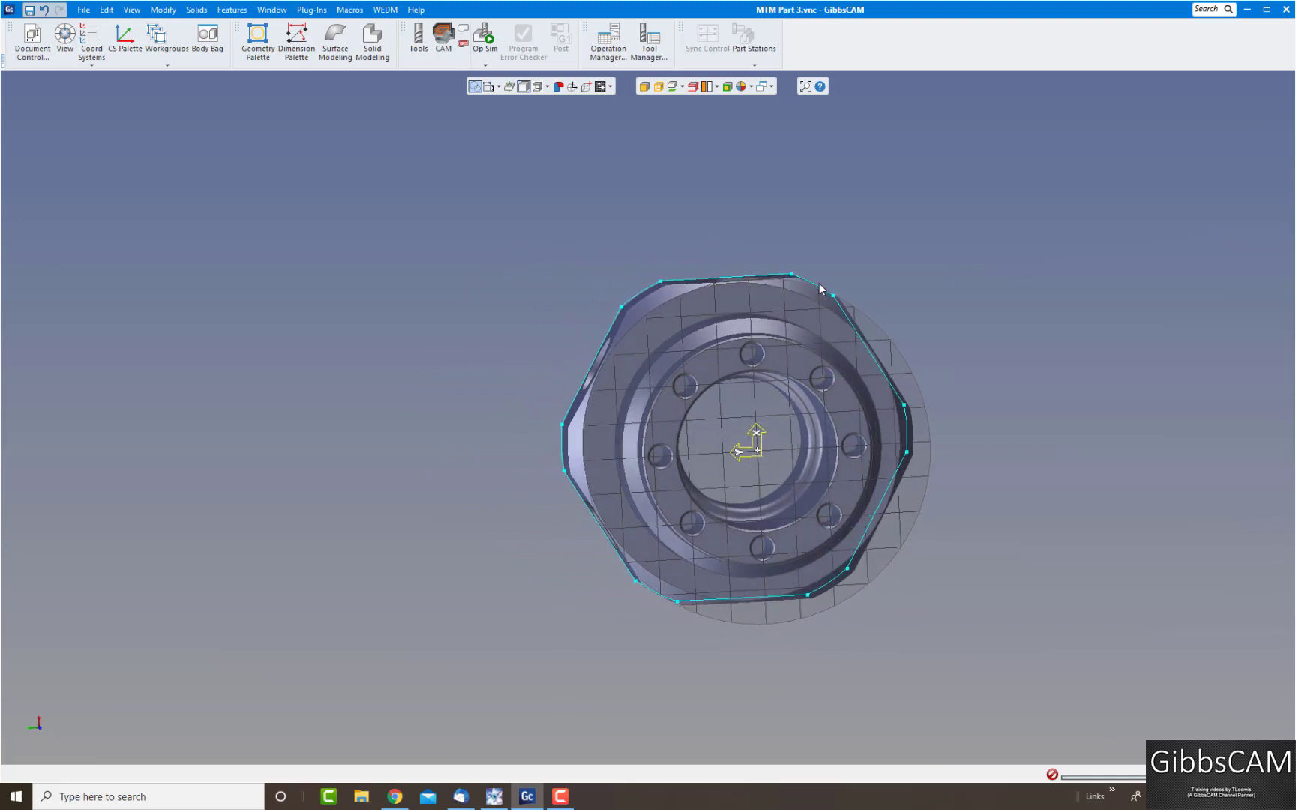
key("Left")
key("Up")
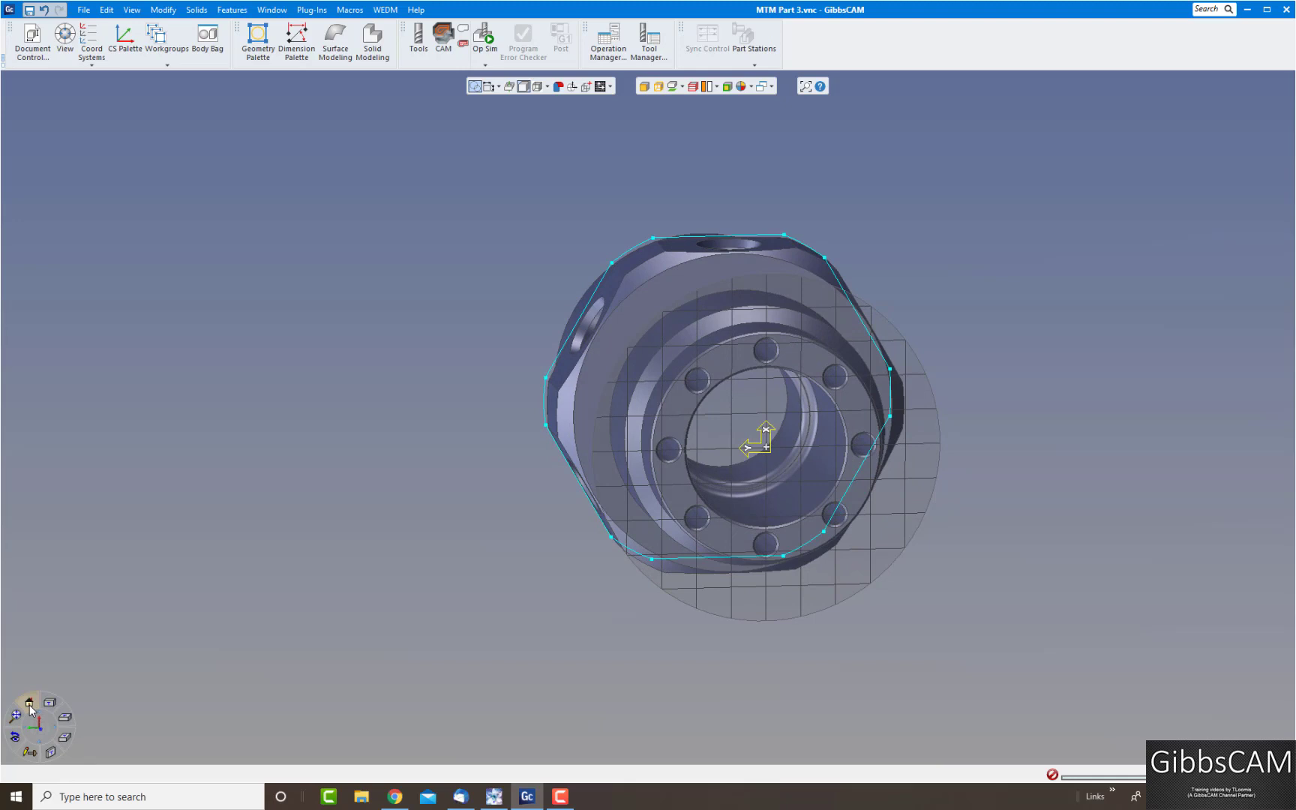
left_click(32, 703)
middle_click_drag(949, 544, 622, 456)
left_click(54, 752)
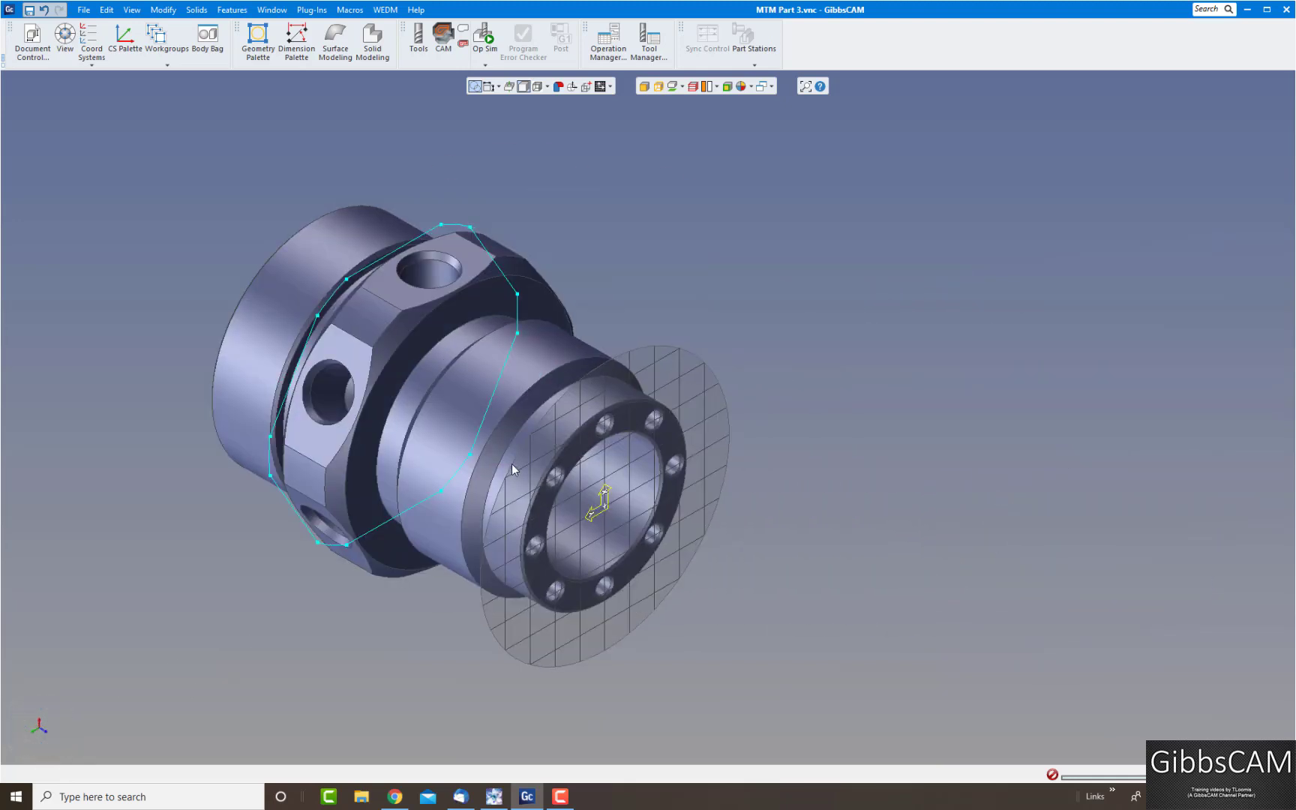
middle_click_drag(512, 464, 713, 327)
left_click(682, 86)
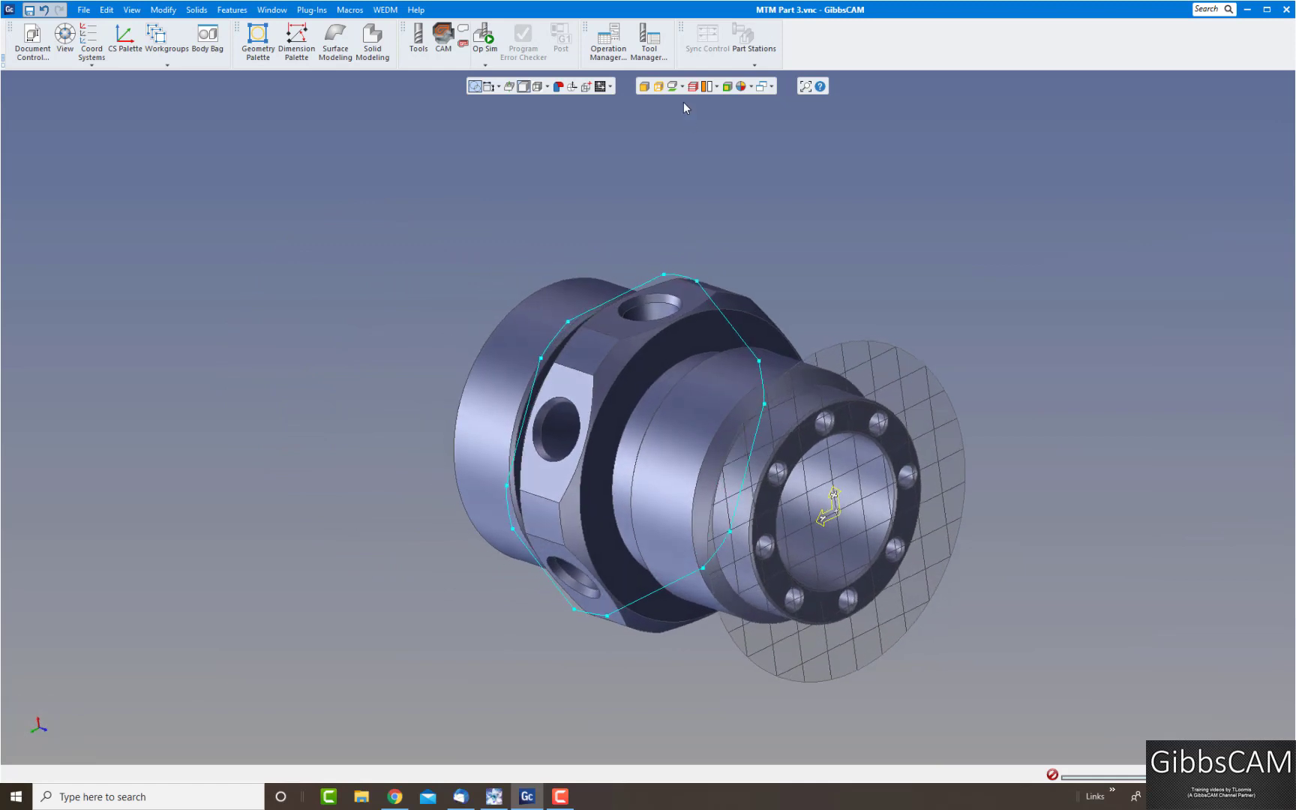
scroll(712, 168, "up", 2)
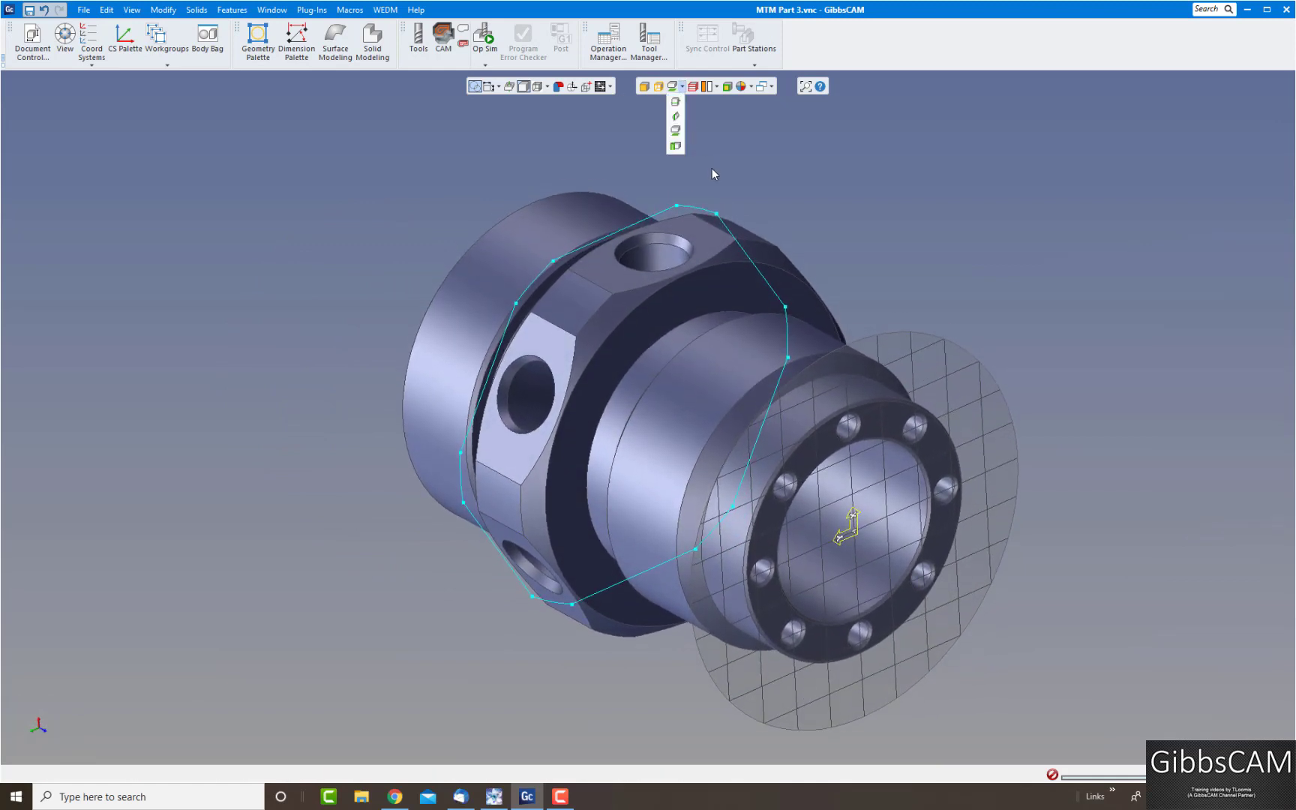
left_click(752, 216)
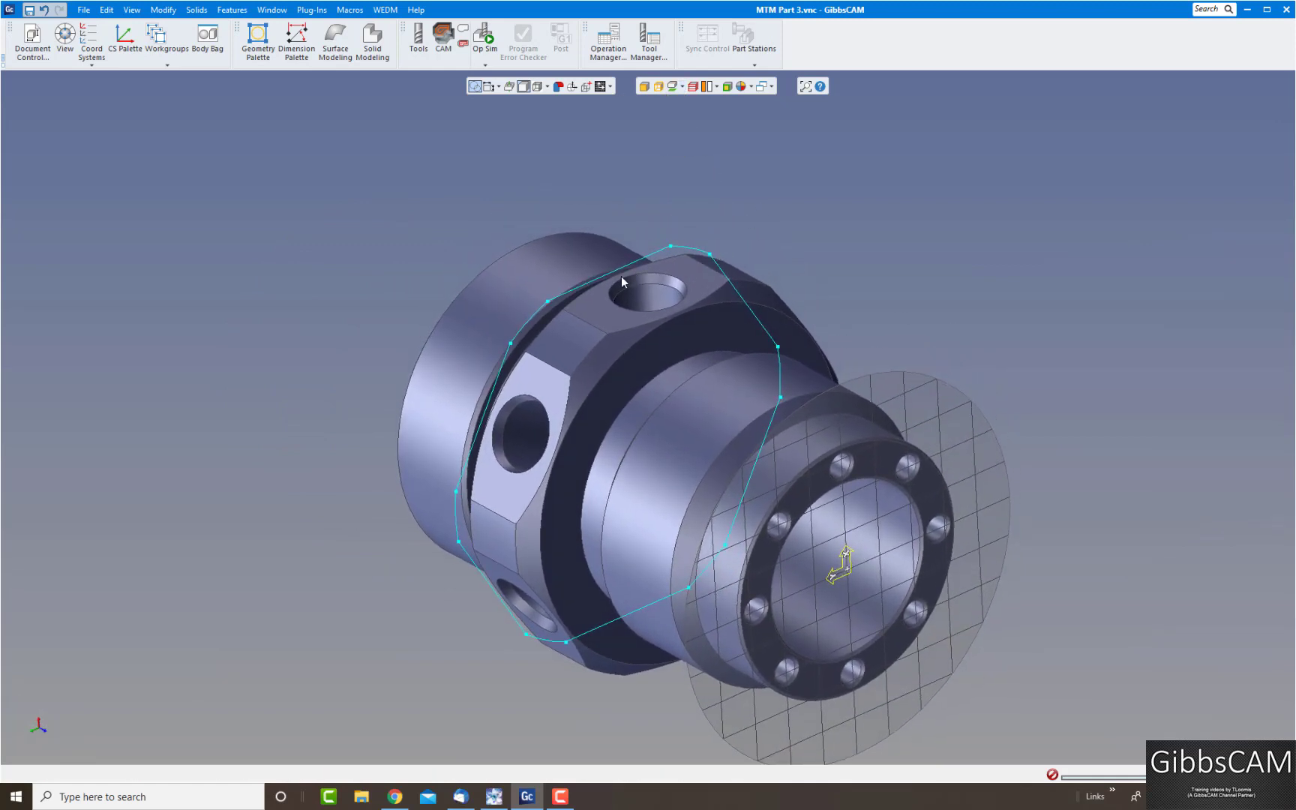